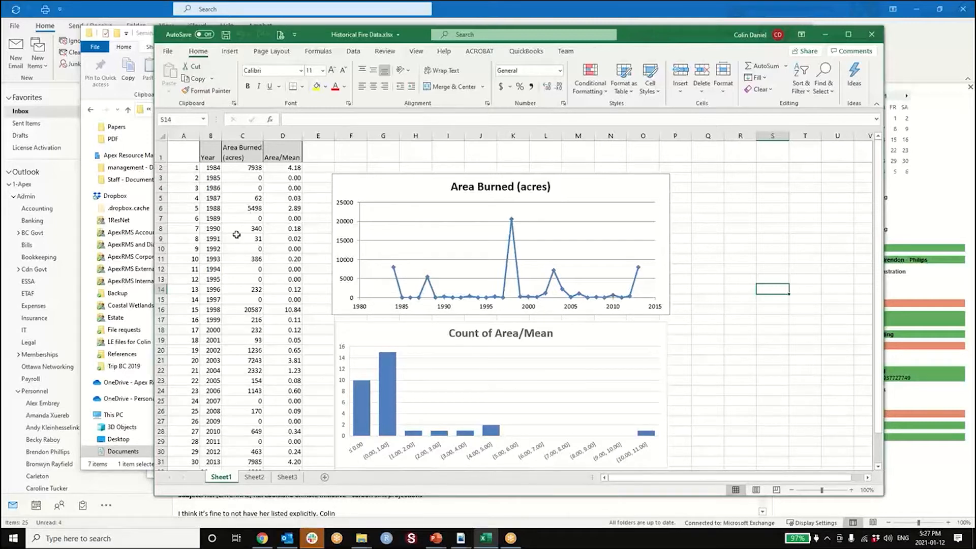
Step: Examine the yearly burned areas, the mean formula and the Area/Mean ratios for 1984 to 2013 in the historical fire data
{"action": "left_click_drag", "start_coordinate": [214, 166], "coordinate": [253, 460]}
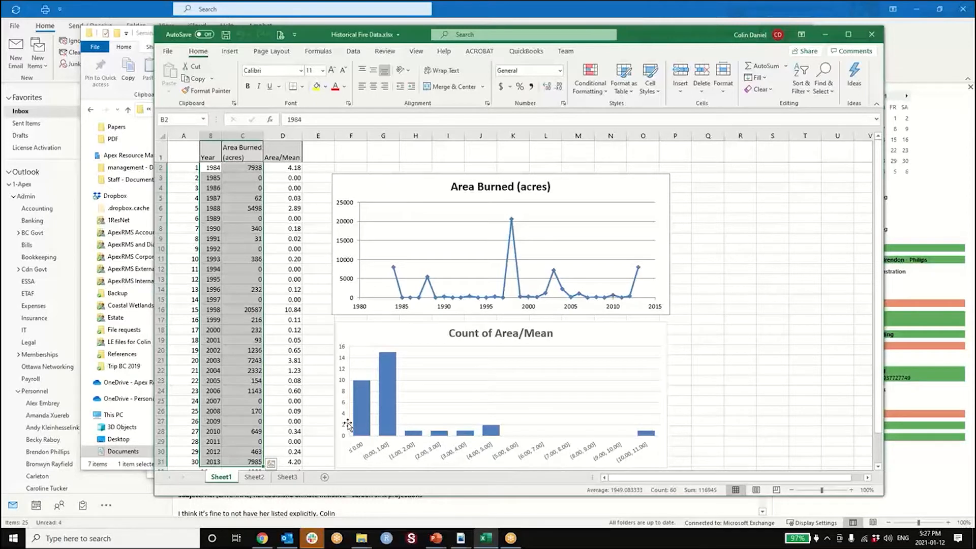
{"action": "left_click", "coordinate": [239, 169]}
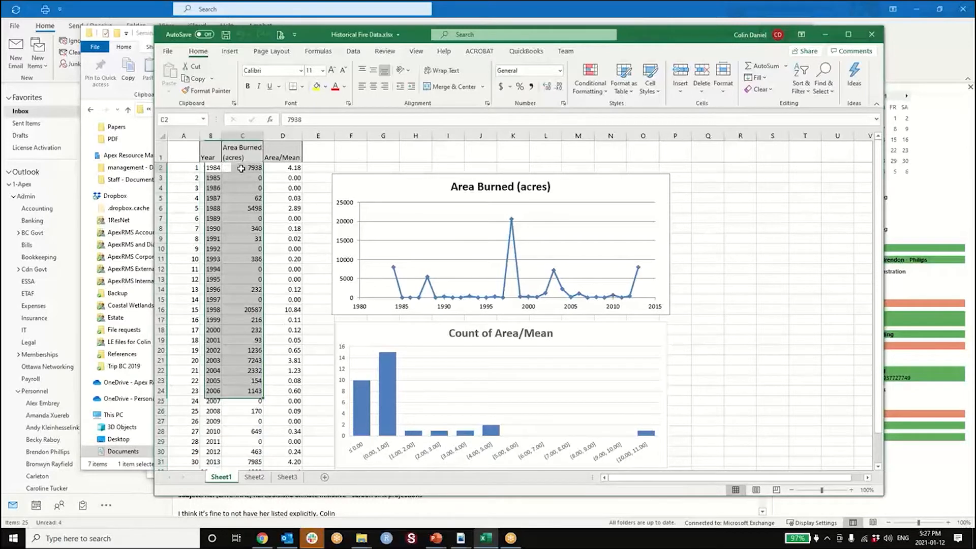
{"action": "left_click_drag", "start_coordinate": [329, 496], "coordinate": [334, 518]}
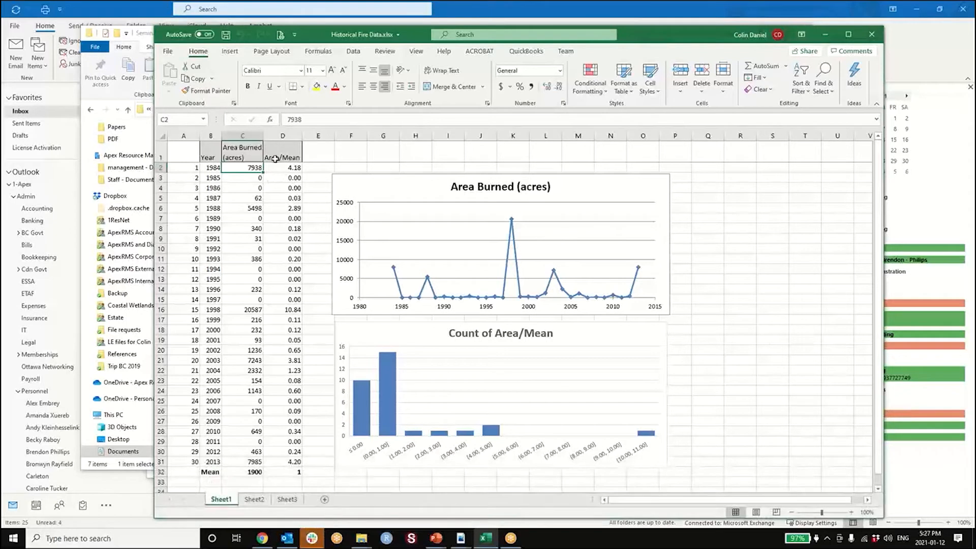
{"action": "left_click", "coordinate": [255, 472]}
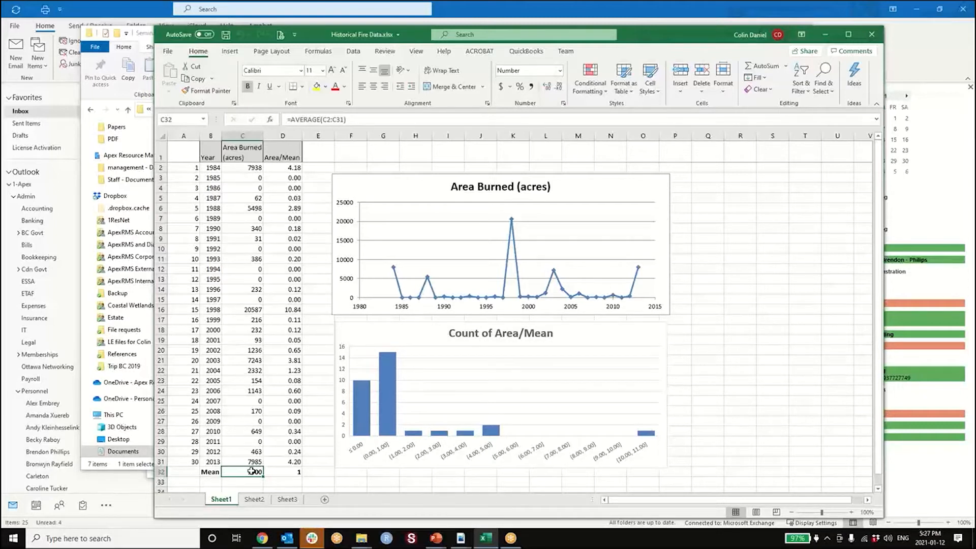
{"action": "left_click", "coordinate": [288, 168]}
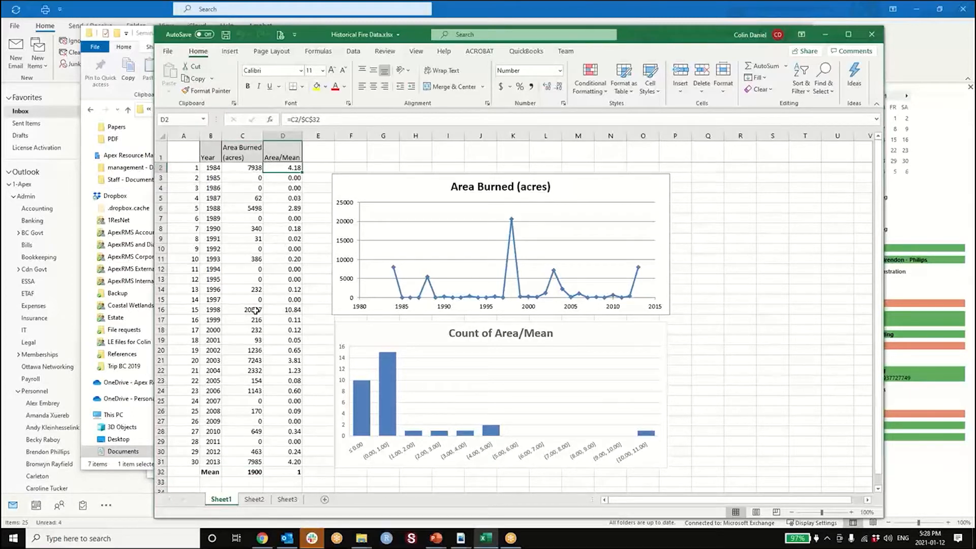
{"action": "left_click", "coordinate": [285, 310]}
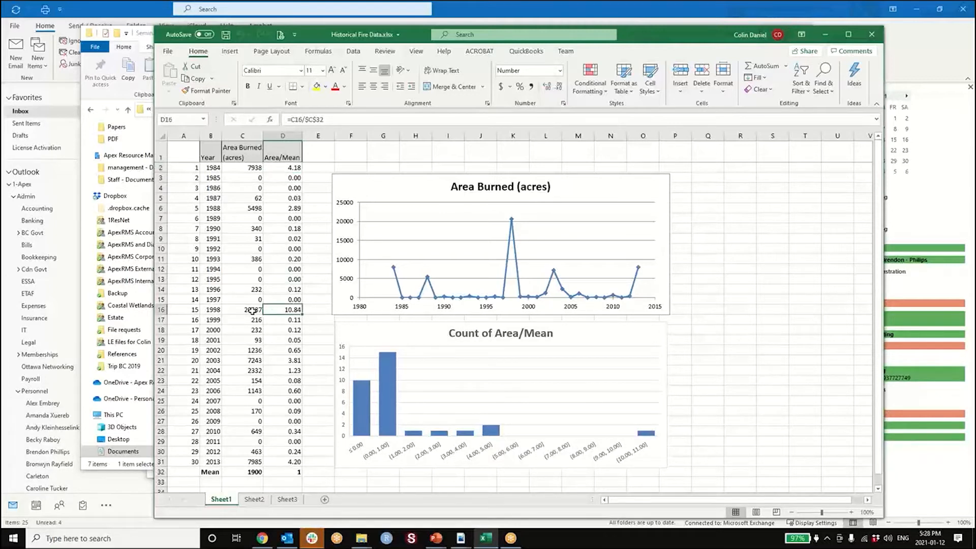
{"action": "left_click", "coordinate": [295, 443]}
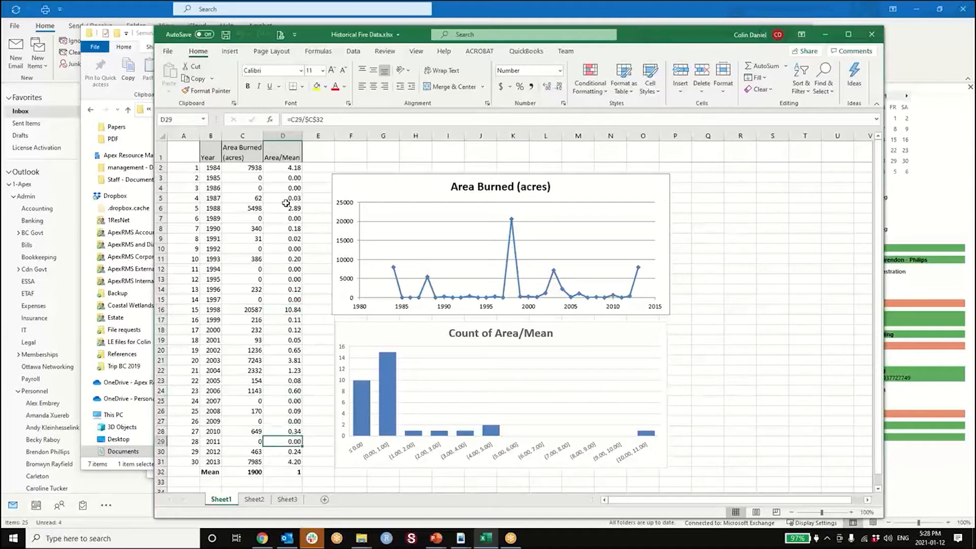
{"action": "left_click_drag", "start_coordinate": [293, 168], "coordinate": [299, 463]}
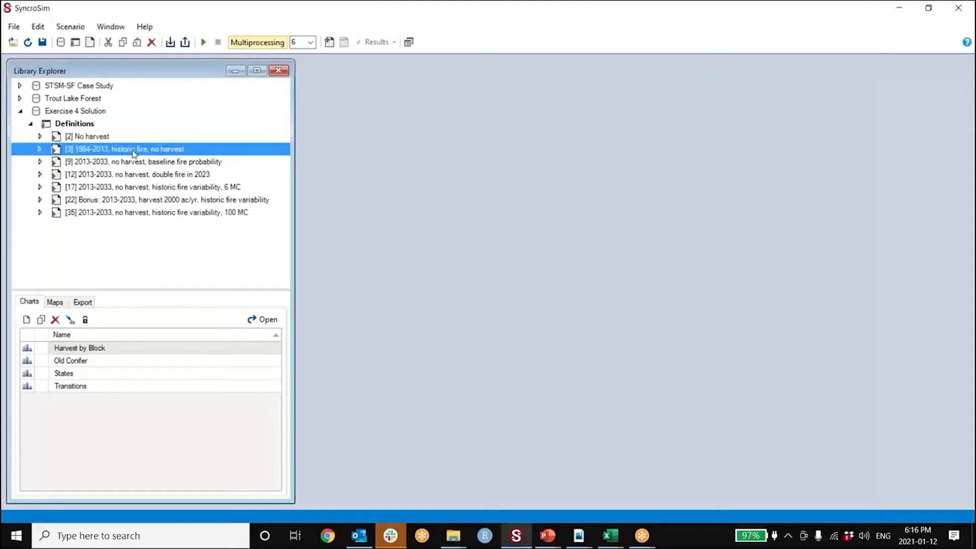
Step: In SyncroSim, add the "1984-2013, historic fire, no harvest" scenario to the results and create a new chart with the default name
{"action": "right_click", "coordinate": [133, 149]}
{"action": "left_click", "coordinate": [168, 397]}
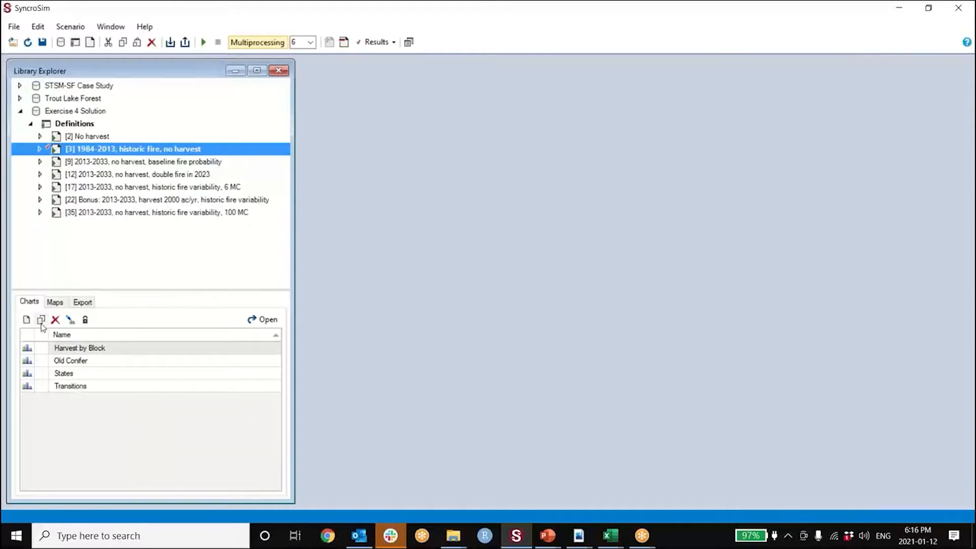
{"action": "left_click", "coordinate": [26, 320]}
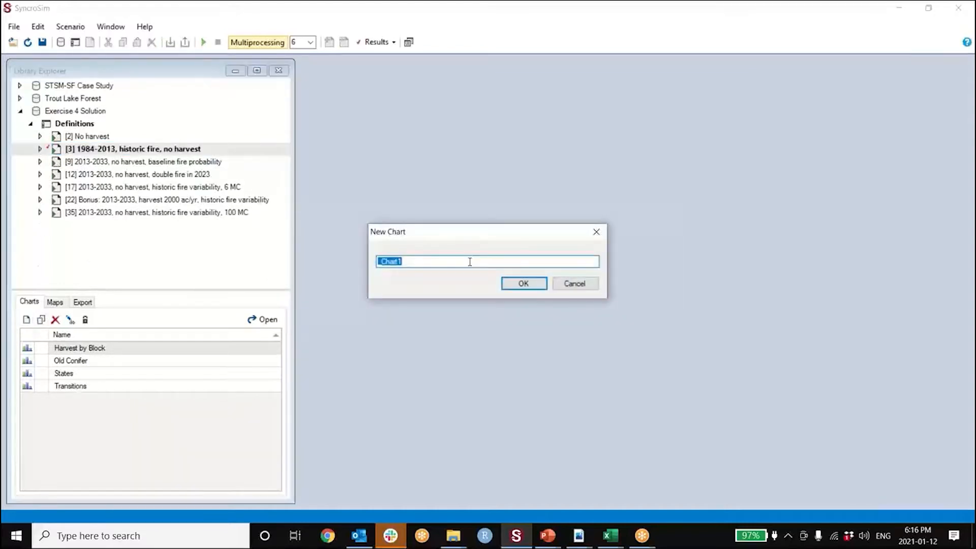
{"action": "key", "text": "Return"}
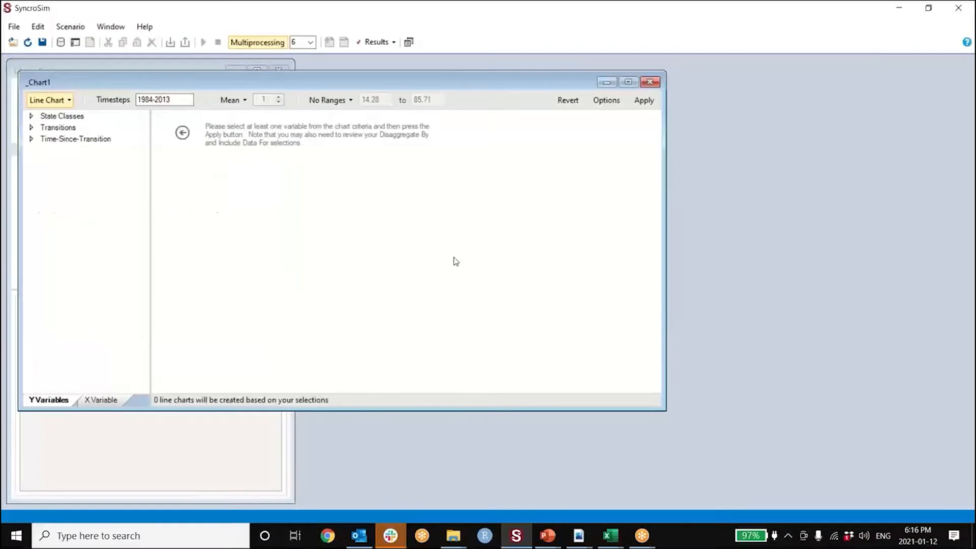
Step: Plot the transitions area in acres for timesteps 1984-2013 on the new line chart, review the curve and close the chart
{"action": "left_click_drag", "start_coordinate": [234, 85], "coordinate": [485, 136]}
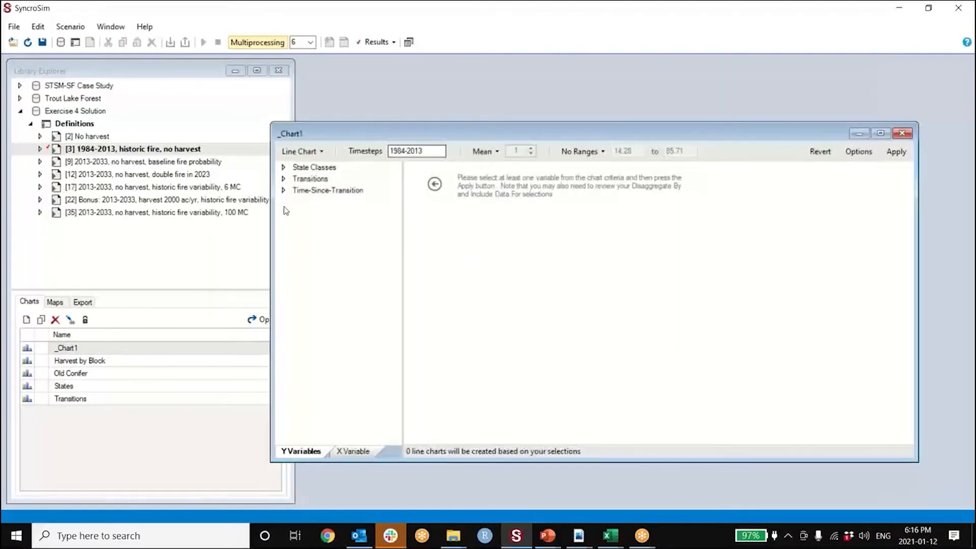
{"action": "left_click", "coordinate": [283, 179]}
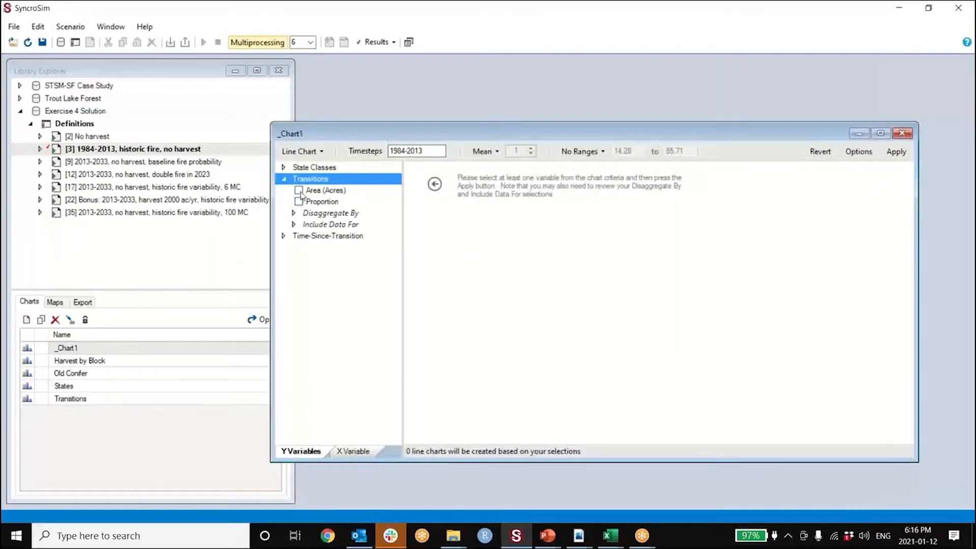
{"action": "left_click", "coordinate": [299, 190]}
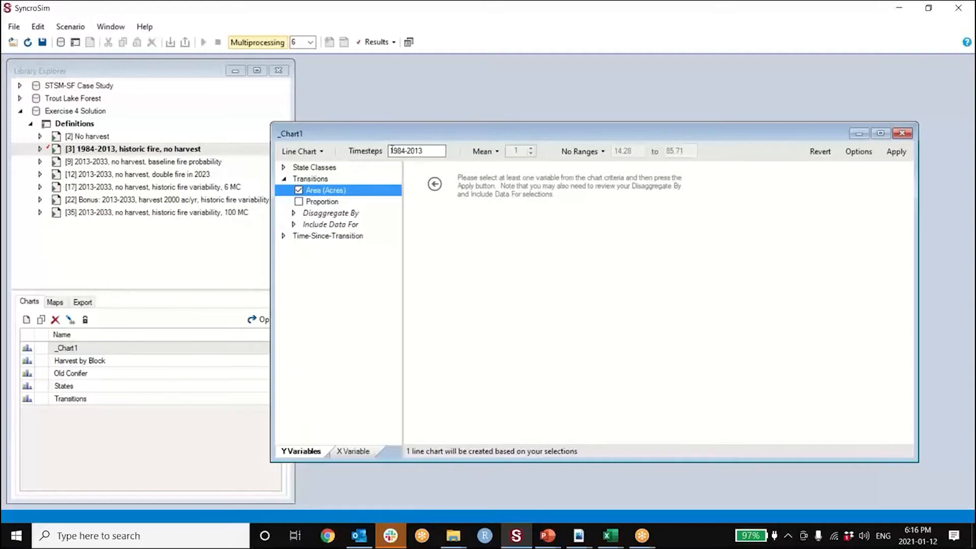
{"action": "left_click", "coordinate": [893, 152]}
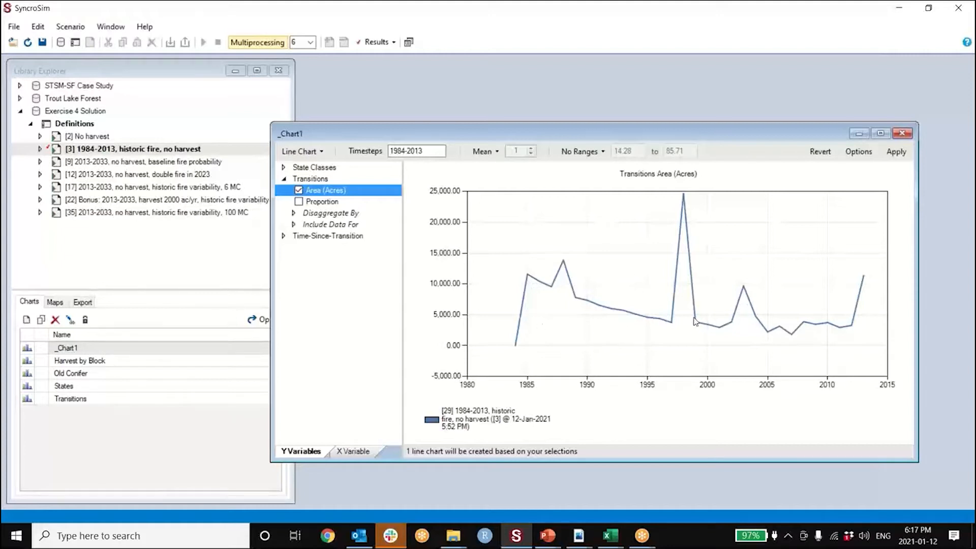
{"action": "mouse_move", "coordinate": [695, 321]}
{"action": "left_click_drag", "start_coordinate": [612, 127], "coordinate": [612, 125]}
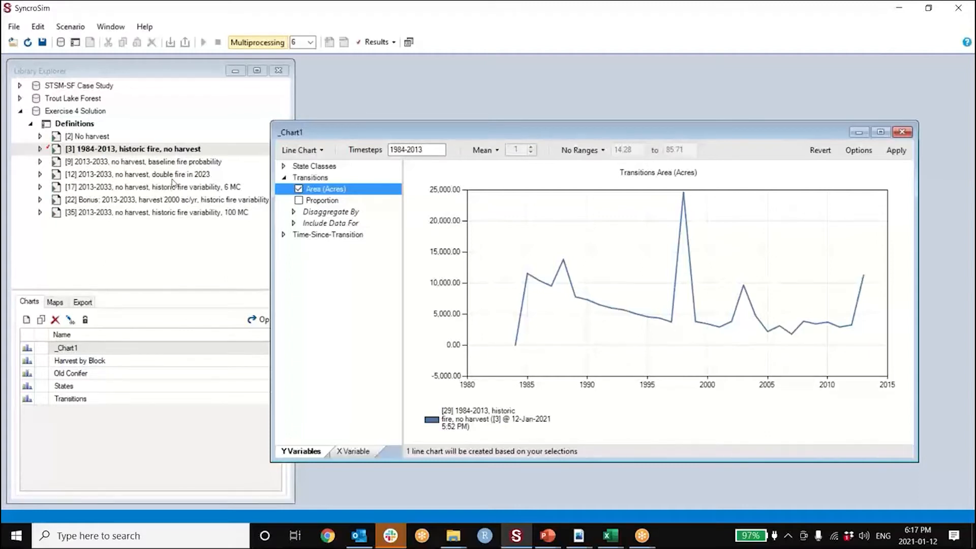
{"action": "left_click", "coordinate": [903, 132]}
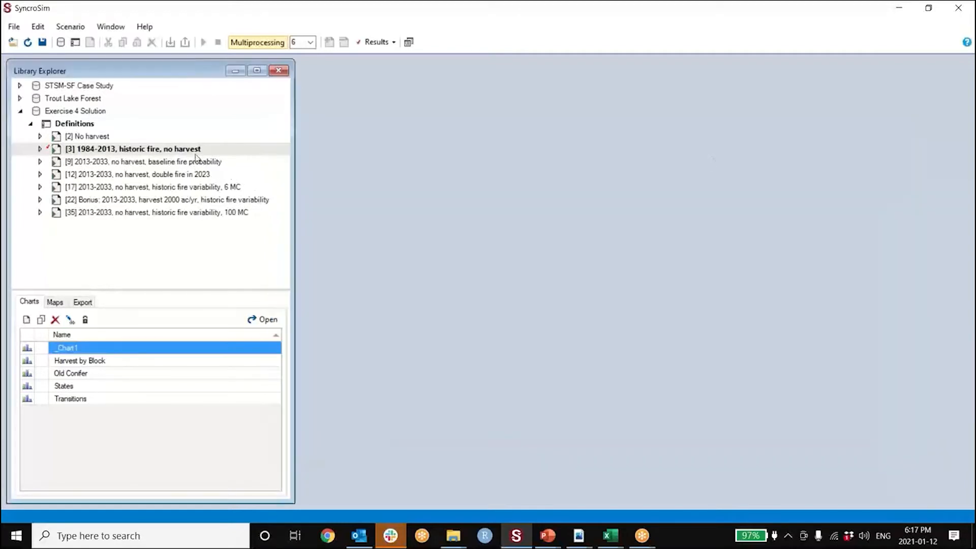
Step: Review the summary properties of the "2013-2033, no harvest, historic fire variability, 6 MC" scenario and close it
{"action": "left_click", "coordinate": [183, 190]}
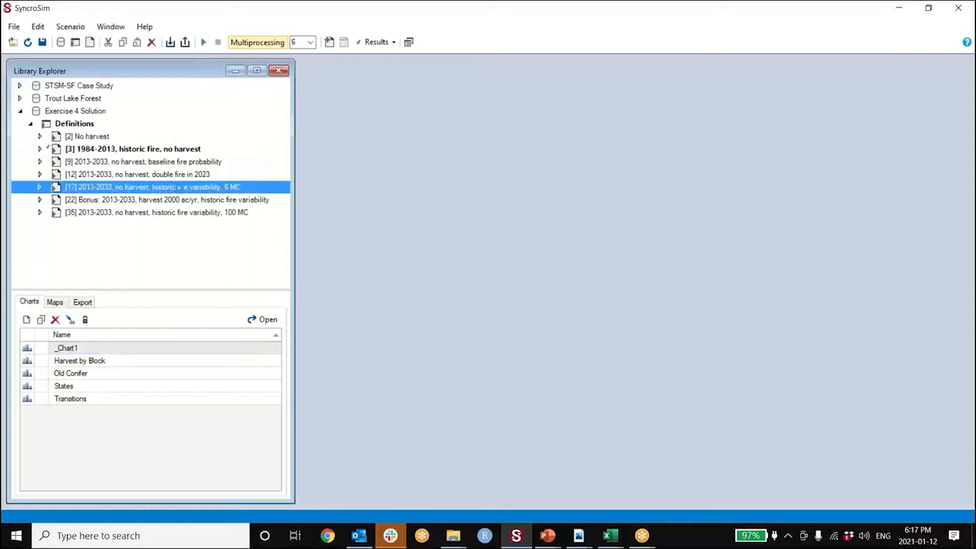
{"action": "double_click", "coordinate": [179, 192]}
{"action": "left_click_drag", "start_coordinate": [231, 105], "coordinate": [417, 123]}
{"action": "left_click", "coordinate": [359, 169]}
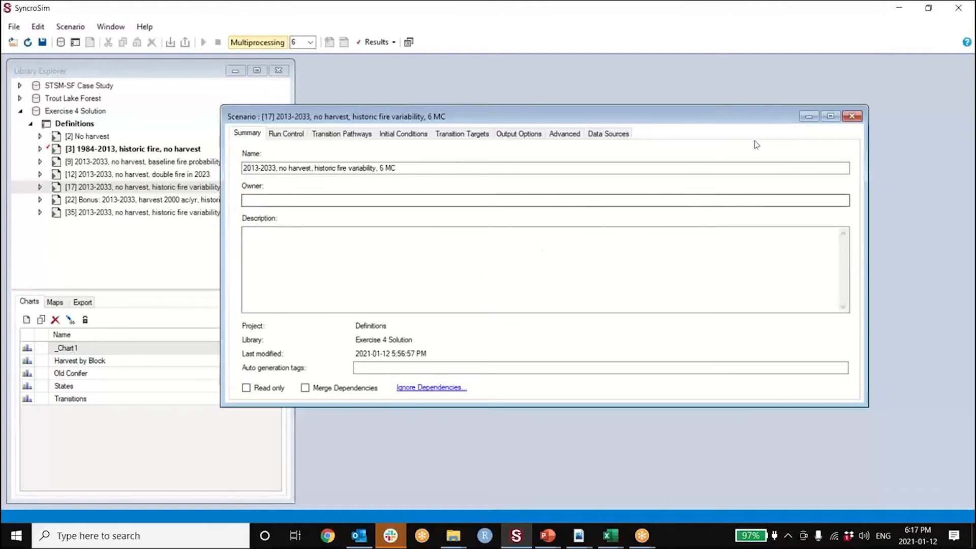
{"action": "left_click", "coordinate": [851, 117]}
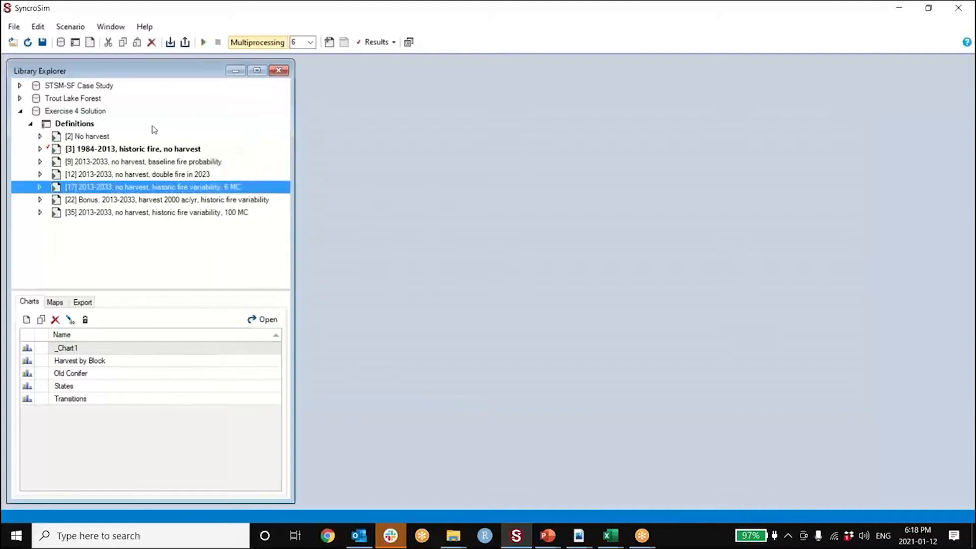
Step: Inspect the transition multipliers and the full historic fire multipliers distribution of the 6 MC historic fire variability scenario
{"action": "double_click", "coordinate": [147, 189]}
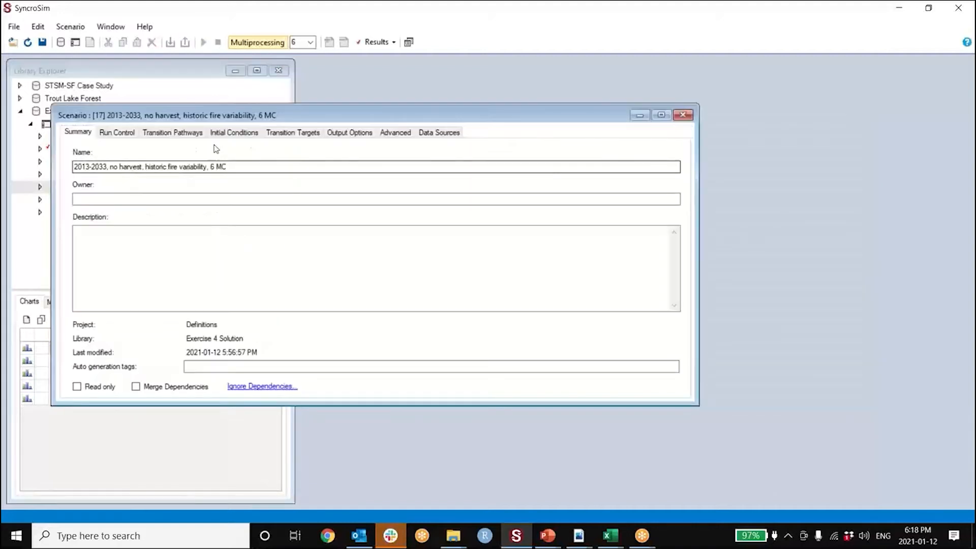
{"action": "left_click", "coordinate": [388, 132]}
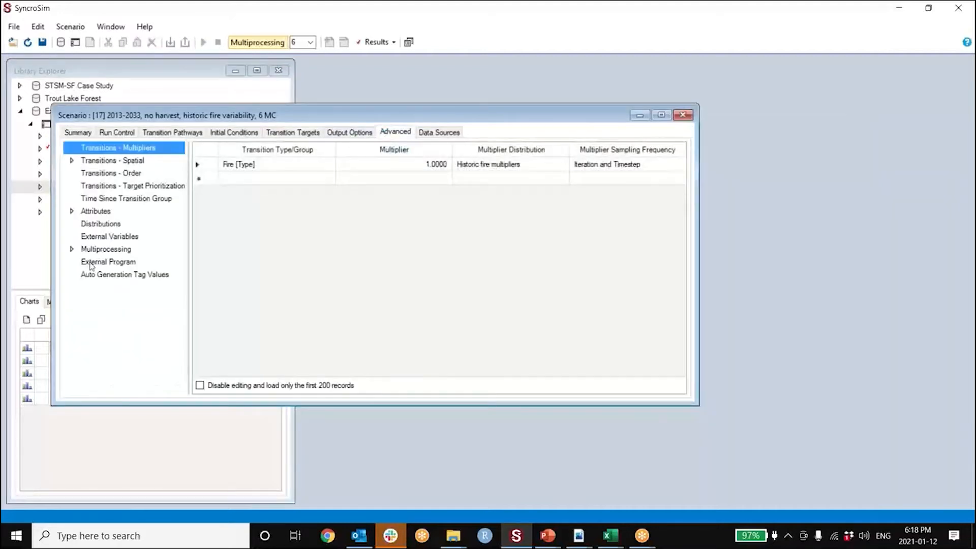
{"action": "left_click", "coordinate": [100, 224]}
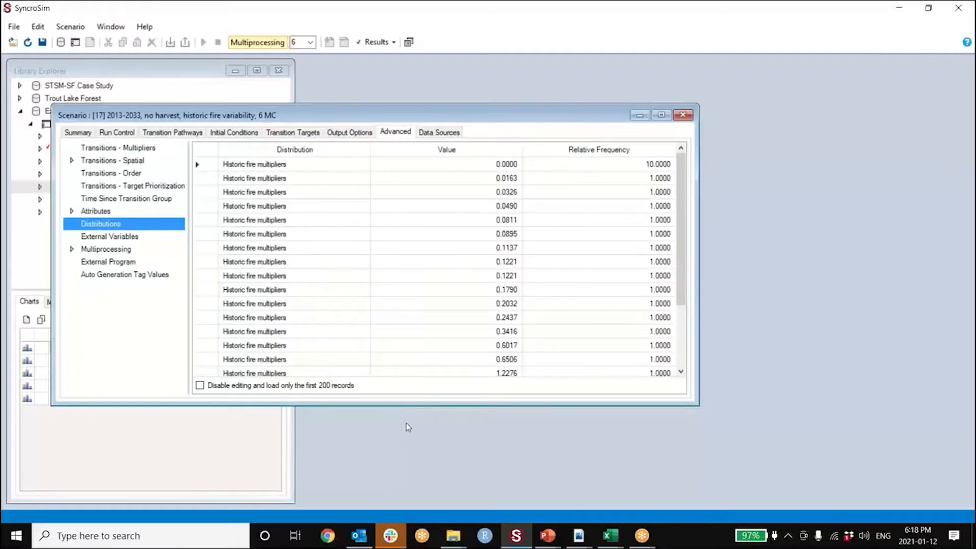
{"action": "left_click_drag", "start_coordinate": [416, 406], "coordinate": [424, 498]}
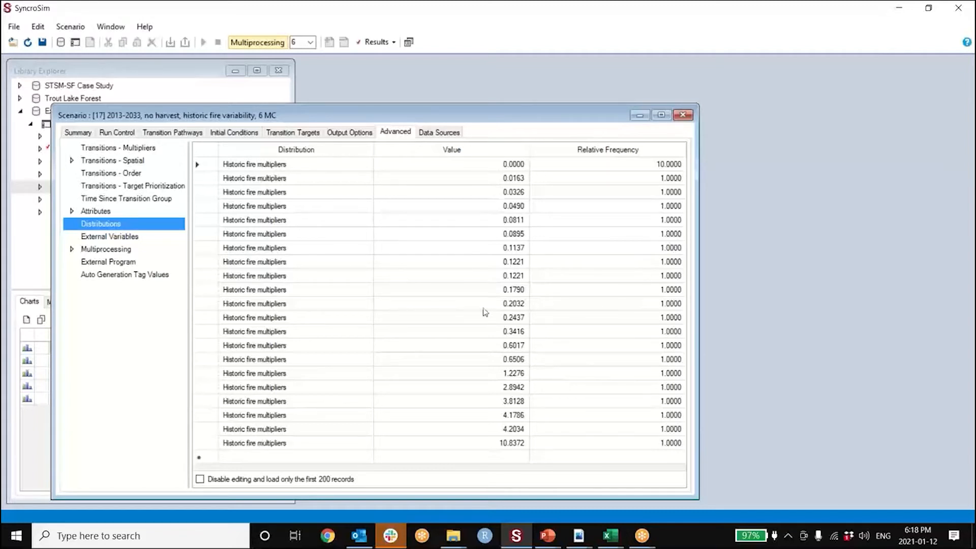
{"action": "left_click_drag", "start_coordinate": [374, 114], "coordinate": [526, 103]}
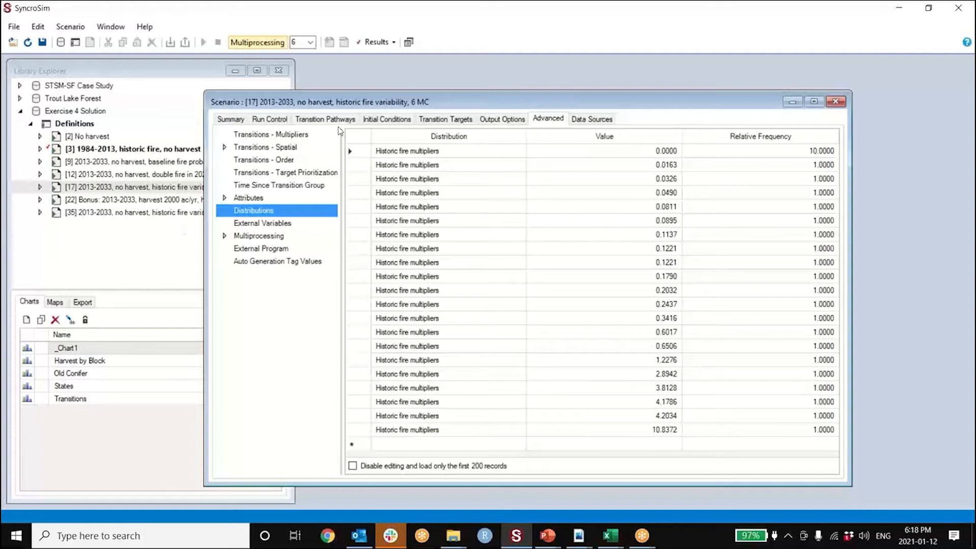
Step: Examine the scenario's transition pathway probabilities sorted by transition type, and close the scenario
{"action": "left_click", "coordinate": [325, 121]}
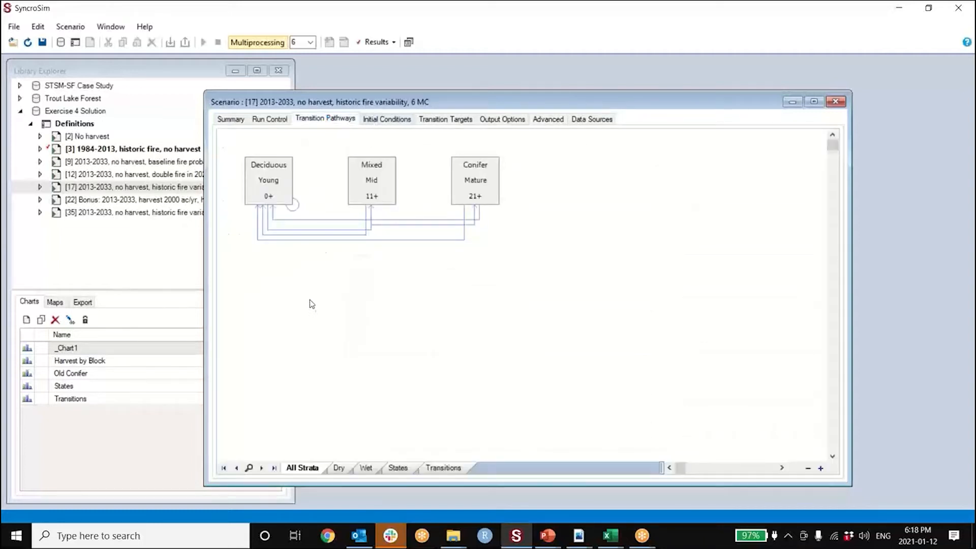
{"action": "left_click", "coordinate": [443, 468]}
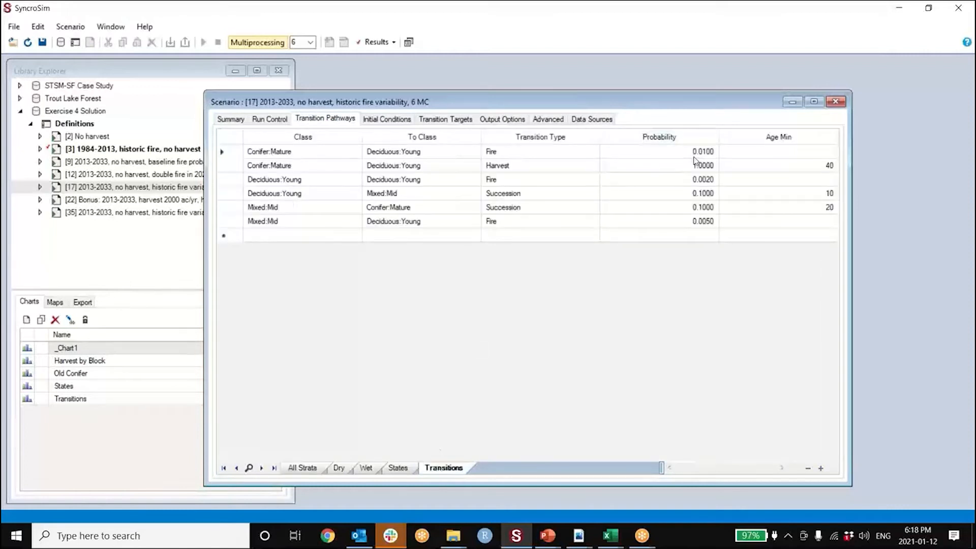
{"action": "left_click", "coordinate": [500, 142]}
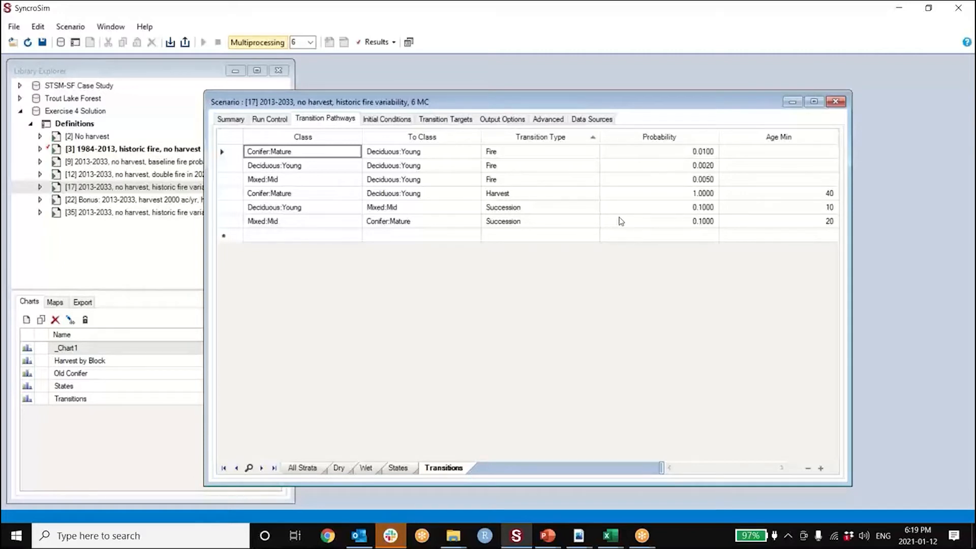
{"action": "left_click_drag", "start_coordinate": [548, 101], "coordinate": [635, 103]}
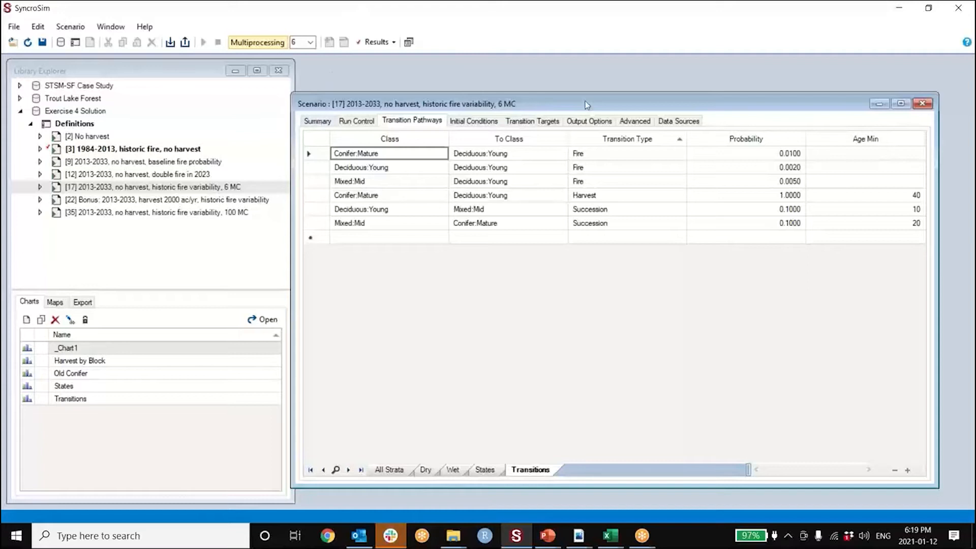
{"action": "left_click", "coordinate": [922, 104]}
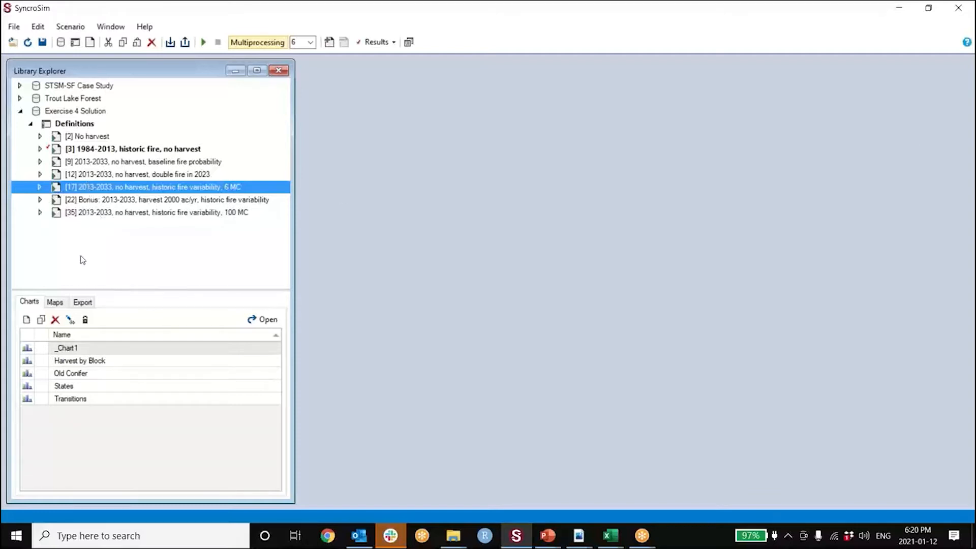
Step: Remove the "1984-2013, historic fire, no harvest" scenario from the results and add "2013-2033, no harvest, baseline fire probability" instead
{"action": "right_click", "coordinate": [125, 186]}
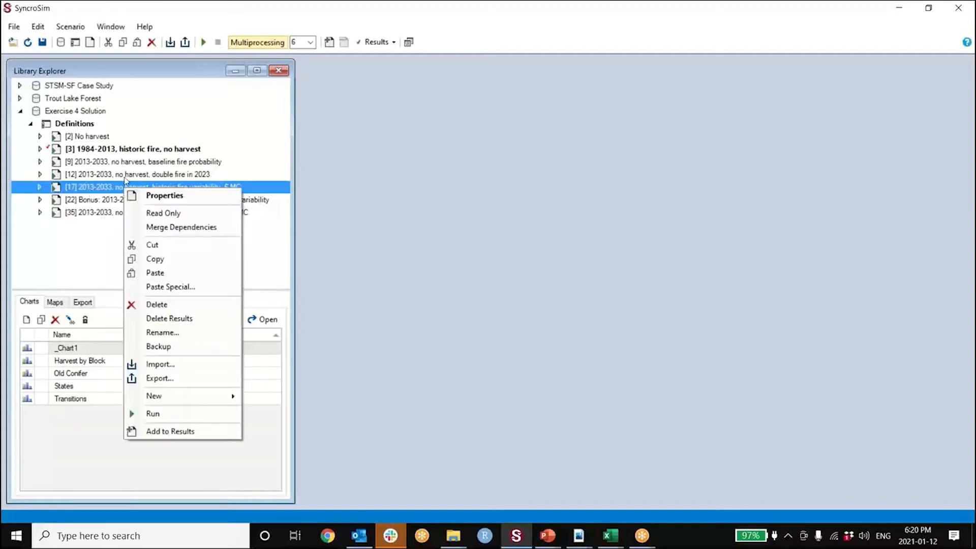
{"action": "right_click", "coordinate": [128, 149]}
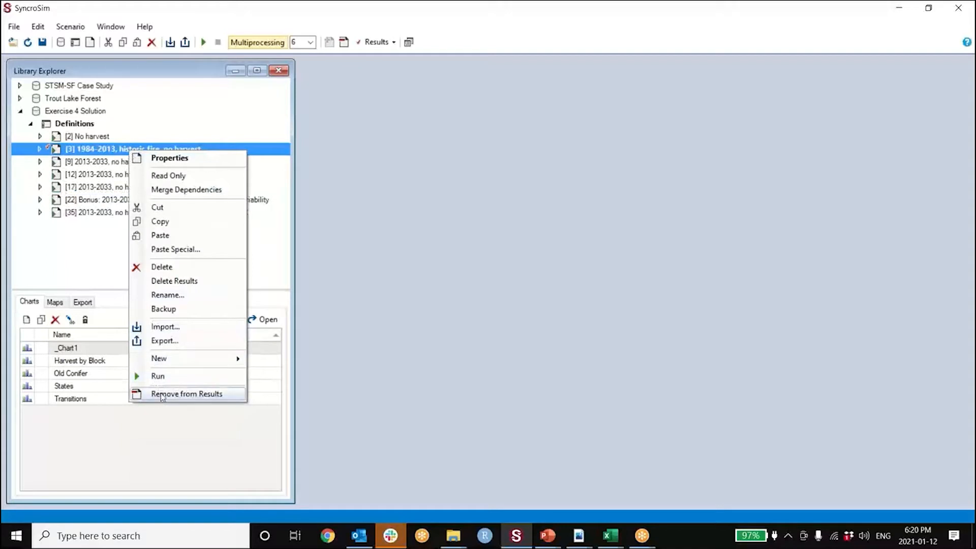
{"action": "left_click", "coordinate": [156, 394]}
{"action": "left_click", "coordinate": [167, 191]}
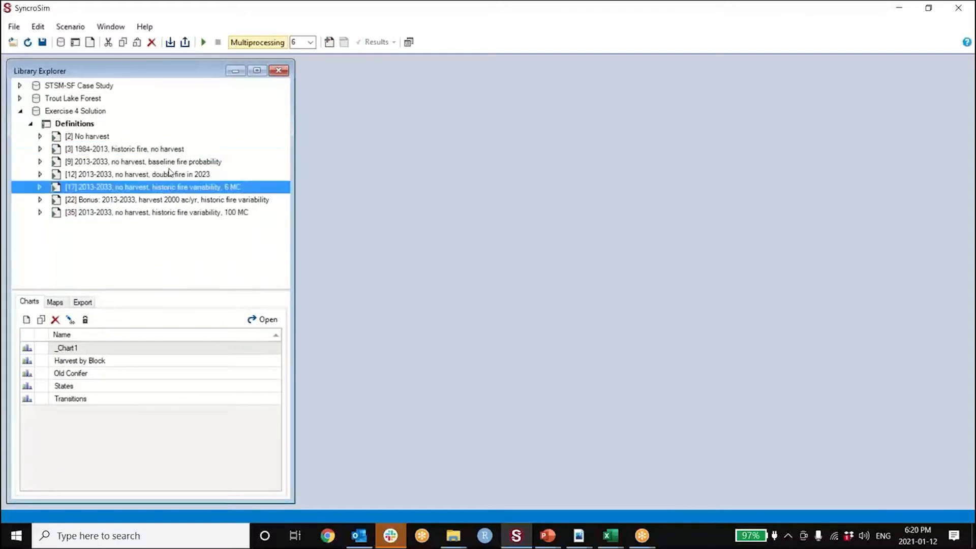
{"action": "left_click", "coordinate": [171, 164]}
{"action": "right_click", "coordinate": [171, 164]}
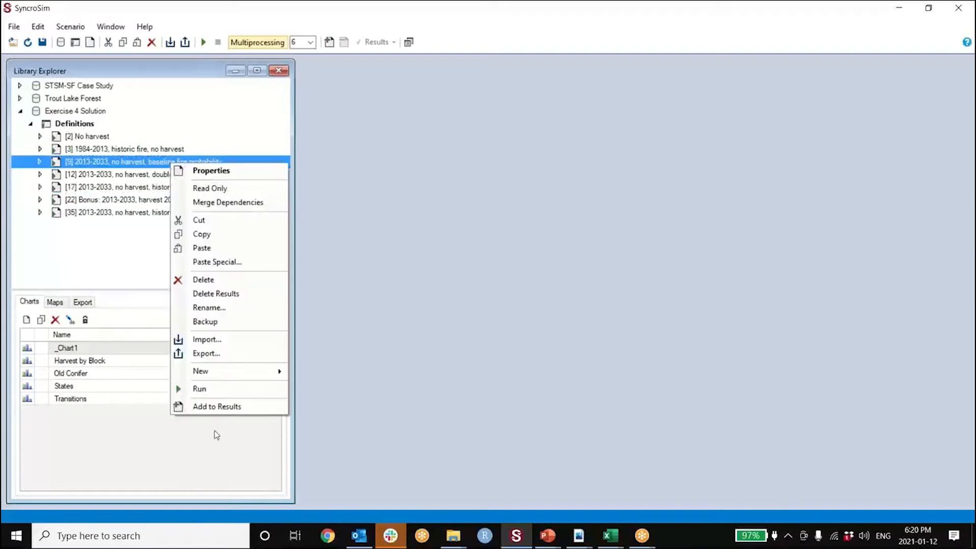
{"action": "left_click", "coordinate": [217, 407]}
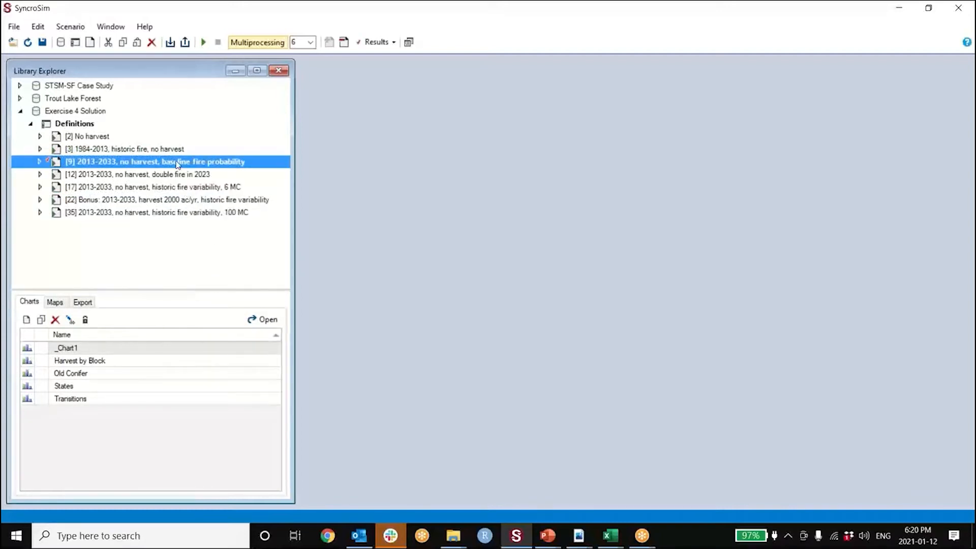
Step: Add the "2013-2033, no harvest, historic fire variability, 6 MC" scenario to the results and open _Chart1
{"action": "left_click", "coordinate": [169, 192]}
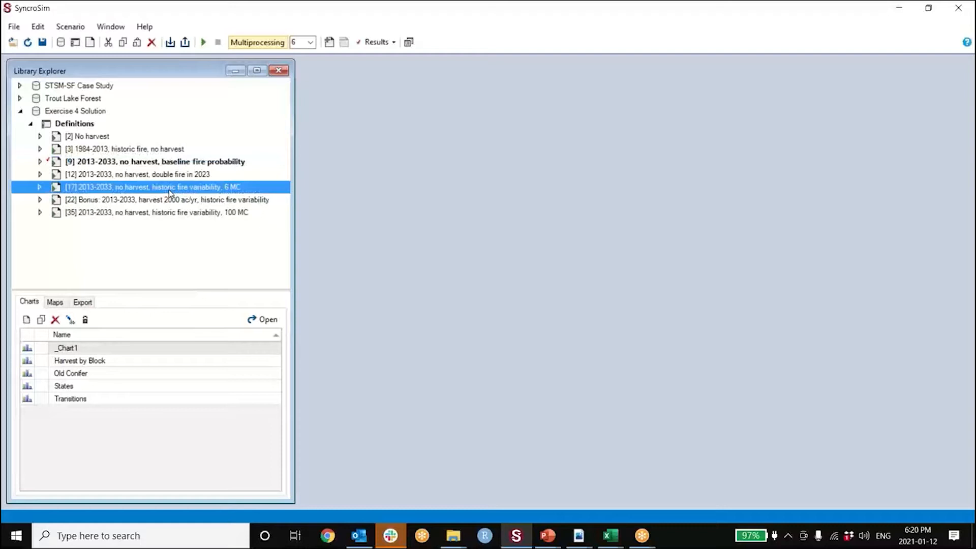
{"action": "right_click", "coordinate": [169, 192]}
{"action": "left_click", "coordinate": [197, 433]}
{"action": "double_click", "coordinate": [71, 349]}
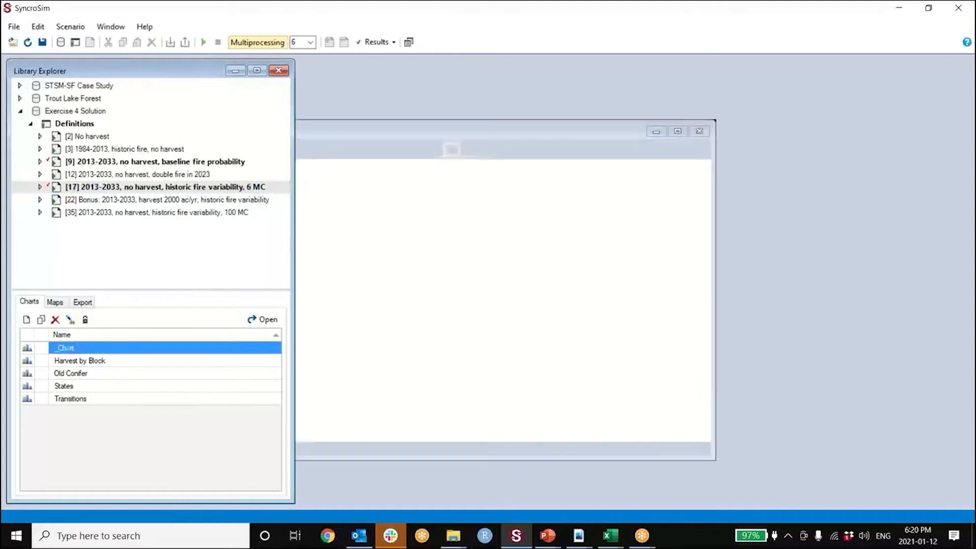
{"action": "left_click_drag", "start_coordinate": [391, 130], "coordinate": [598, 105]}
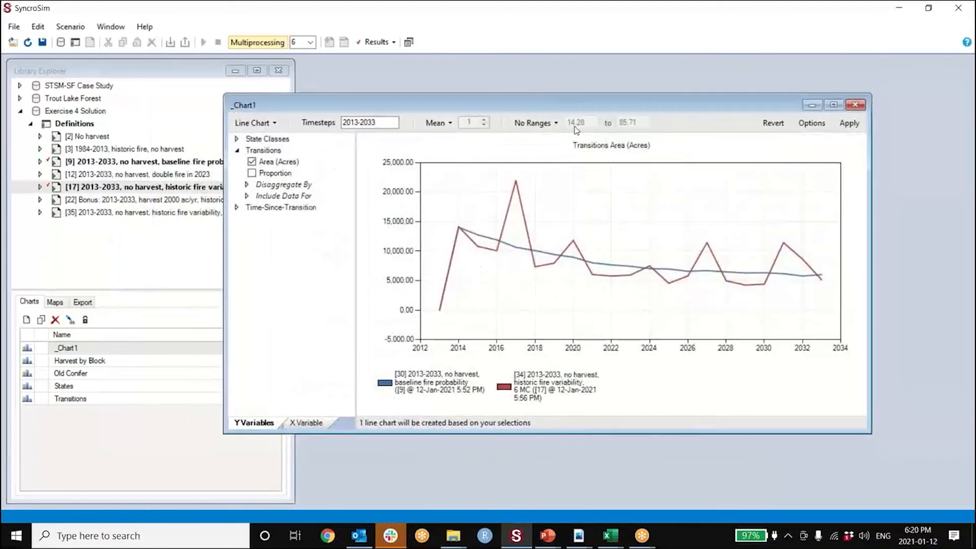
Step: Show Min/Max ranges on the transitions area chart and compare the spread of both scenarios
{"action": "left_click", "coordinate": [535, 122]}
{"action": "left_click", "coordinate": [534, 150]}
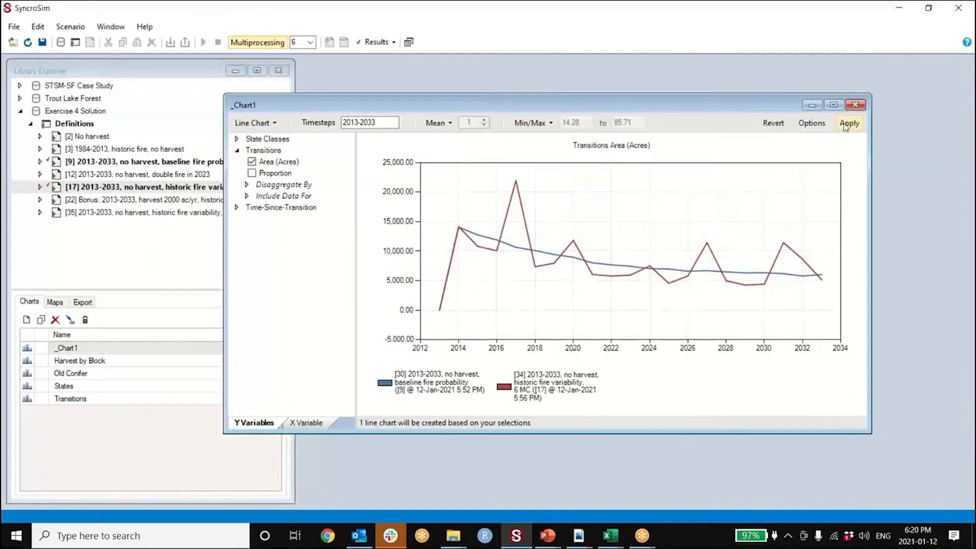
{"action": "left_click", "coordinate": [848, 123]}
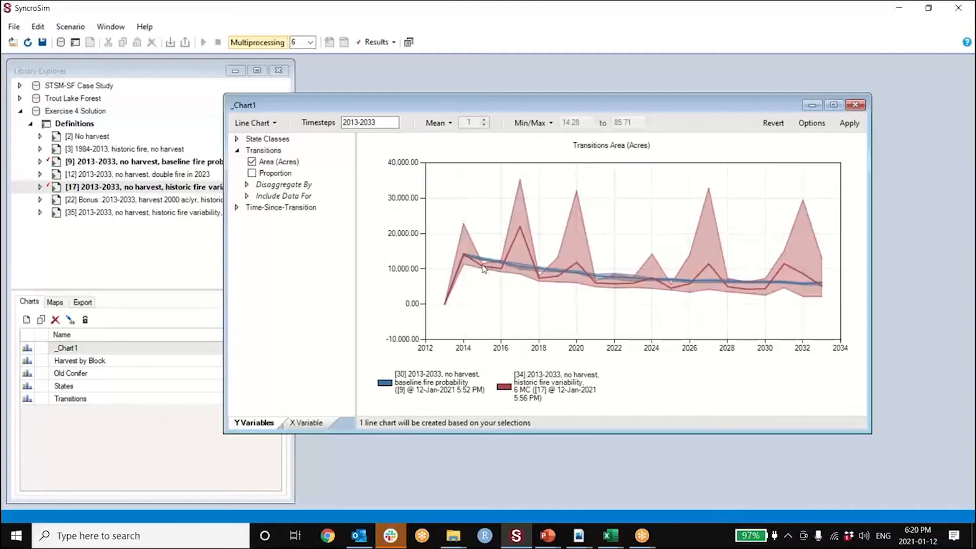
{"action": "mouse_move", "coordinate": [804, 286]}
{"action": "mouse_move", "coordinate": [615, 283]}
Step: Add the "2013-2033, no harvest, historic fire variability, 100 MC" scenario to the results and deselect the 6 MC result
{"action": "left_click", "coordinate": [124, 200]}
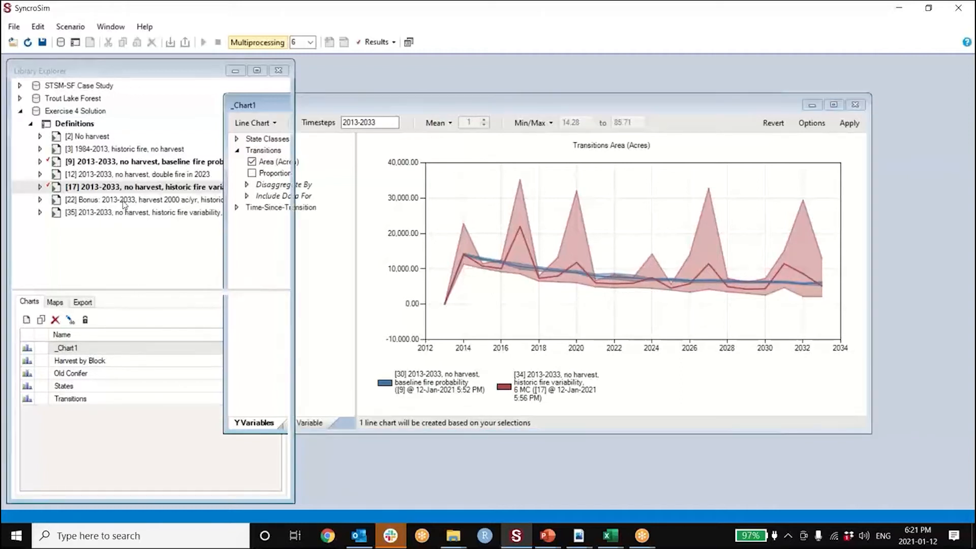
{"action": "left_click", "coordinate": [125, 216]}
{"action": "right_click", "coordinate": [125, 216]}
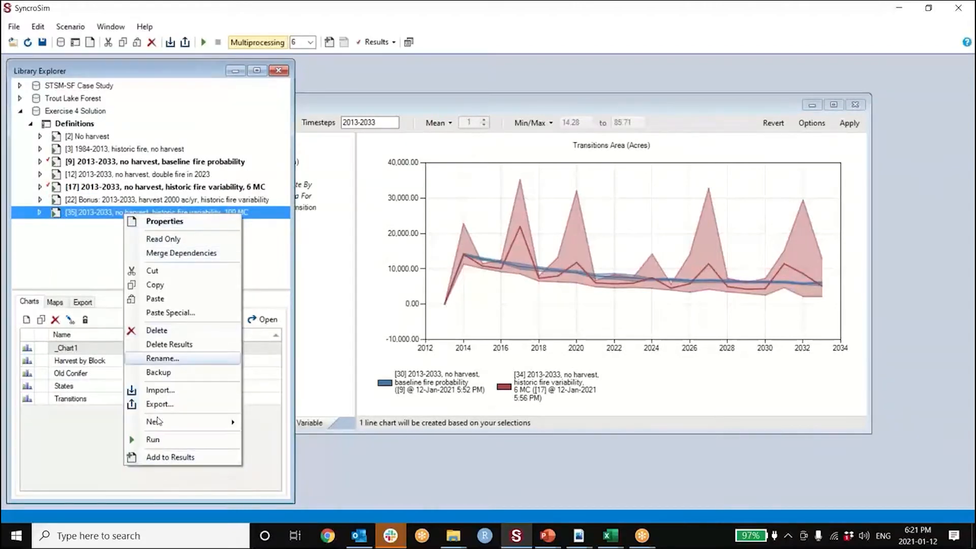
{"action": "left_click", "coordinate": [172, 456]}
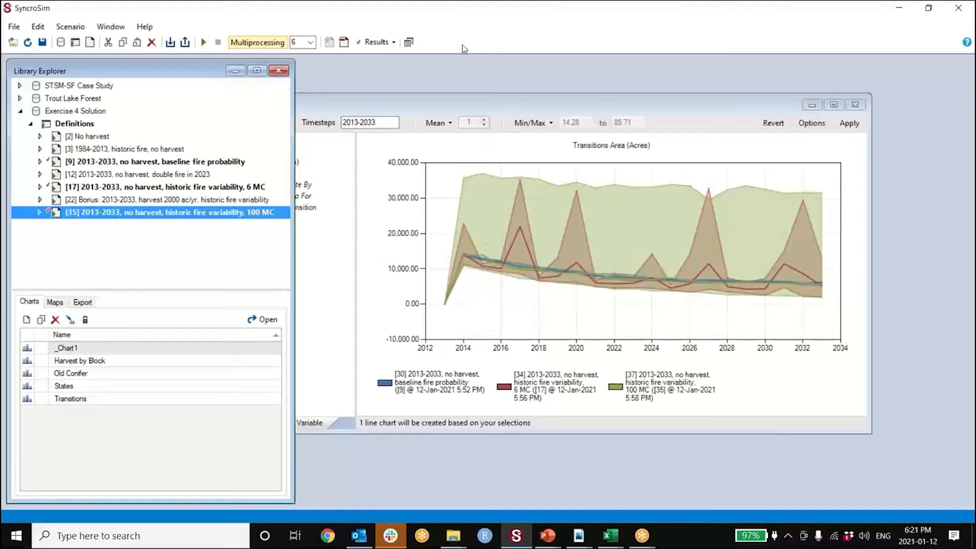
{"action": "left_click", "coordinate": [360, 44]}
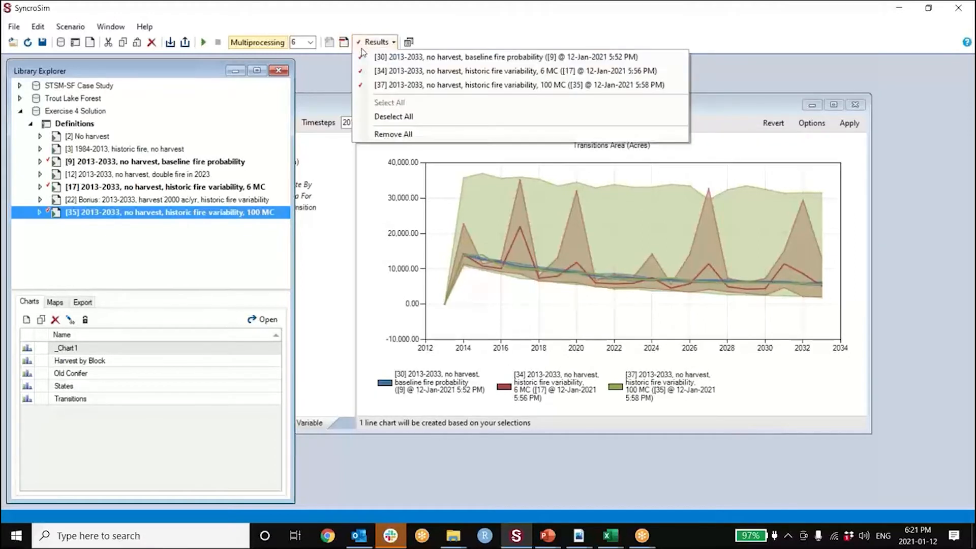
{"action": "left_click", "coordinate": [371, 65]}
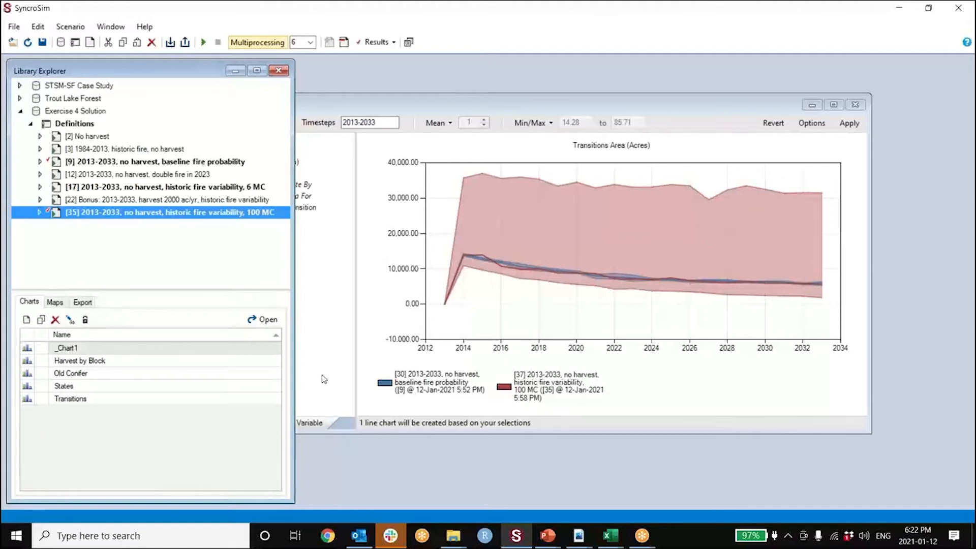
Step: Limit the transitions data in _Chart1 to the Fire transition type only and apply it to the chart
{"action": "left_click", "coordinate": [371, 106]}
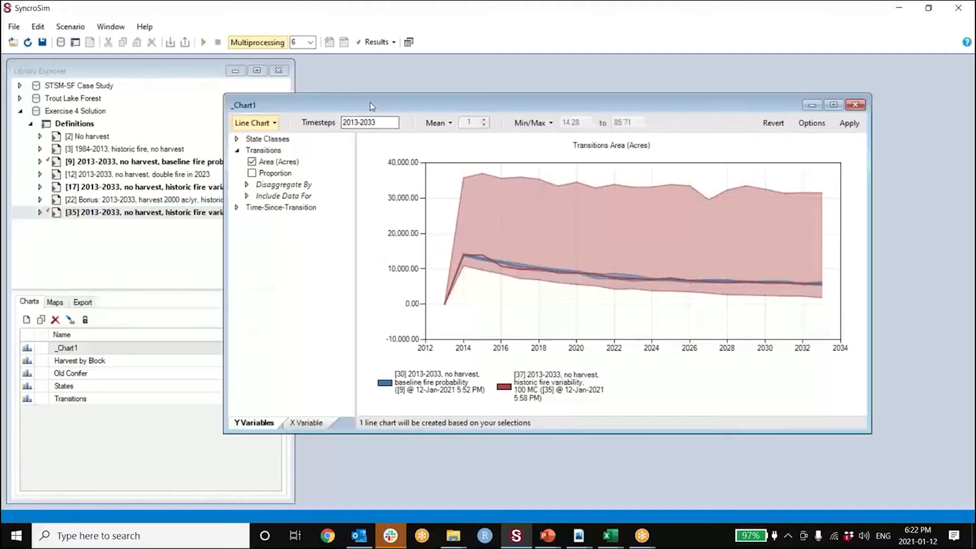
{"action": "left_click", "coordinate": [246, 184]}
{"action": "left_click", "coordinate": [246, 185]}
{"action": "left_click", "coordinate": [246, 197]}
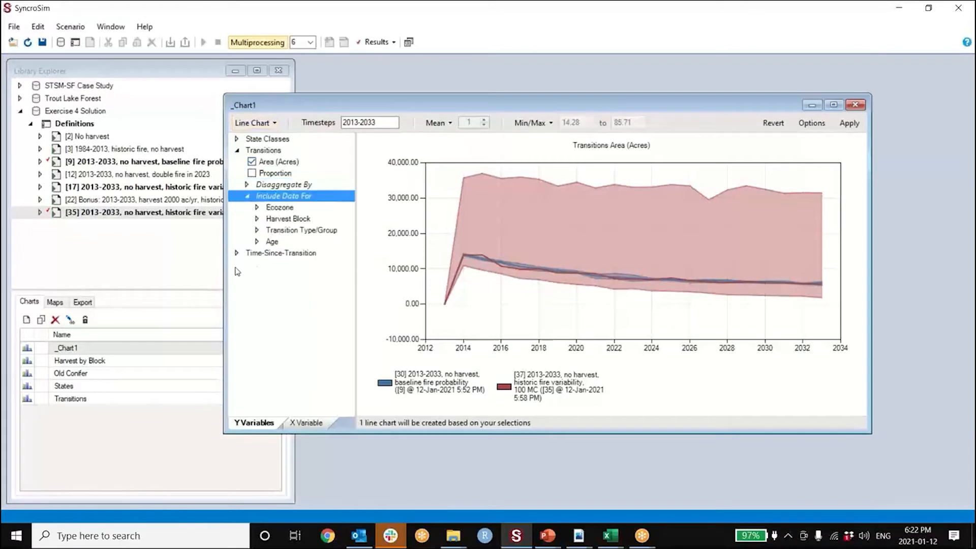
{"action": "left_click", "coordinate": [259, 232]}
{"action": "left_click", "coordinate": [257, 230]}
{"action": "left_click", "coordinate": [272, 253]}
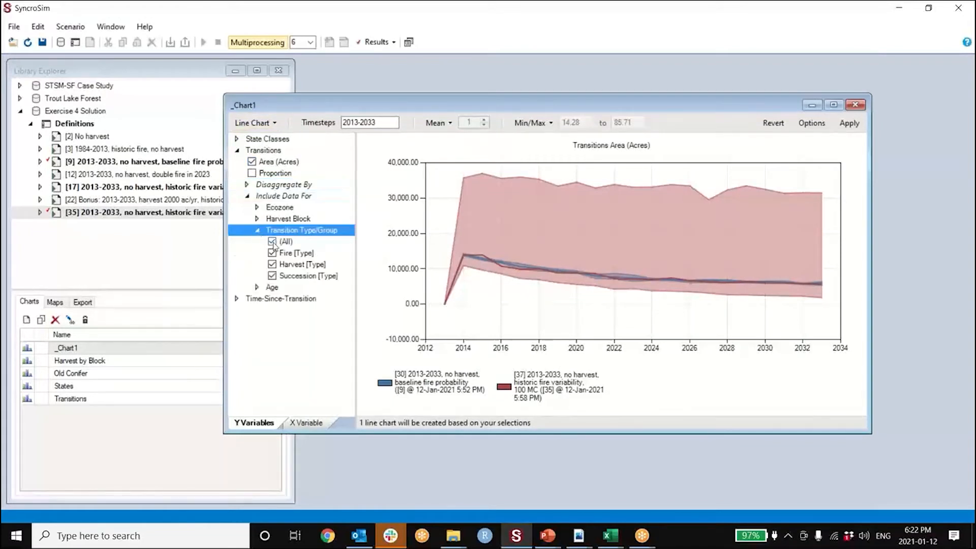
{"action": "left_click", "coordinate": [849, 123]}
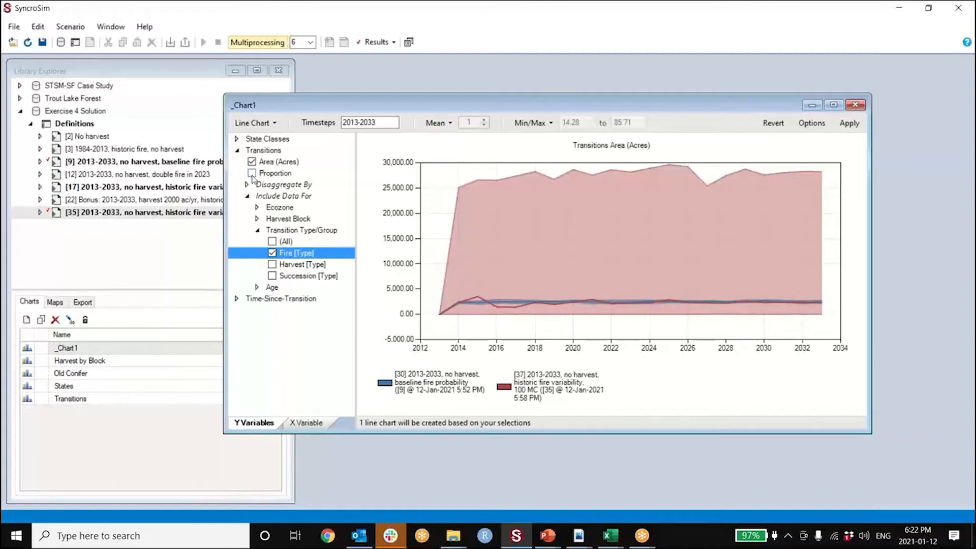
Step: Set the chart's timesteps to 2014-2033 and apply the change
{"action": "left_click", "coordinate": [358, 123]}
{"action": "key", "text": "BackSpace"}
{"action": "type", "text": "4"}
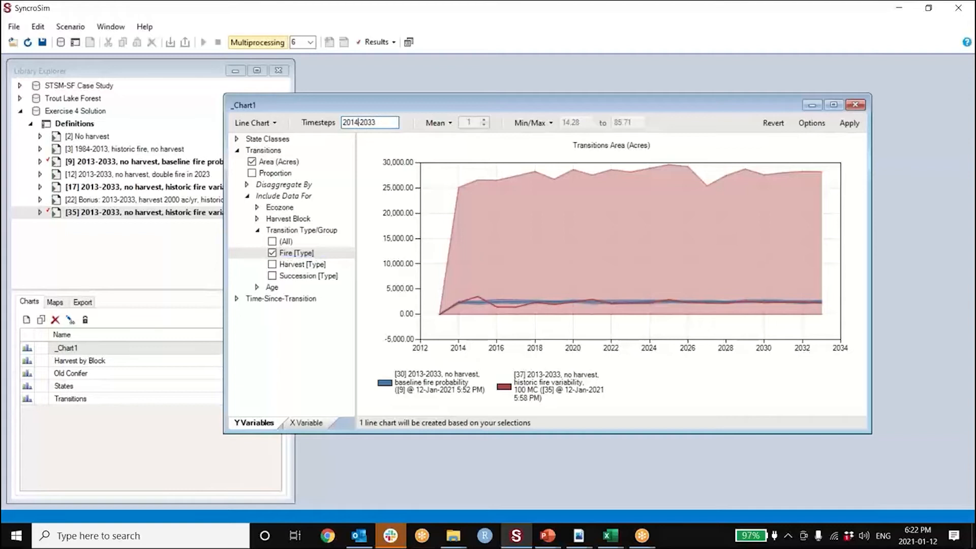
{"action": "left_click", "coordinate": [848, 123]}
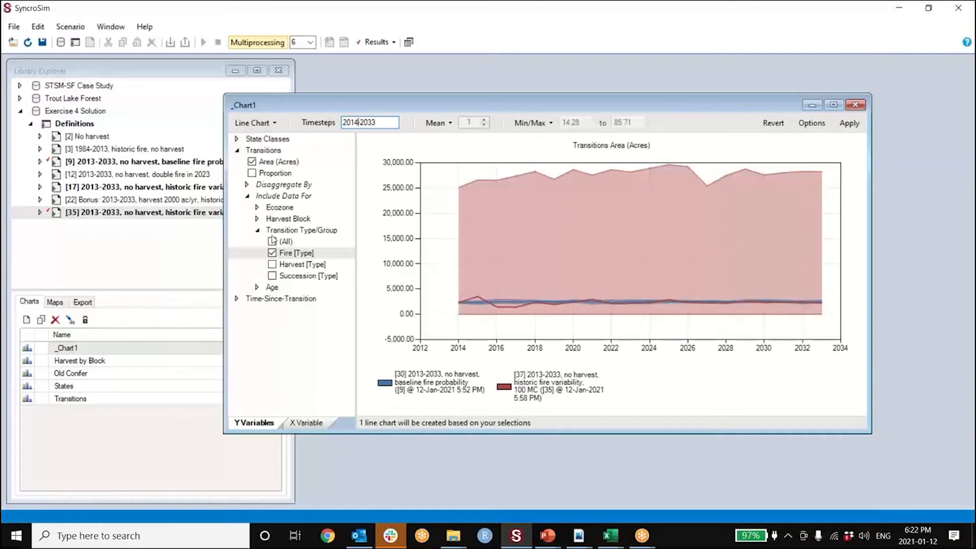
Step: Add the transitions proportion chart alongside the area chart and examine the mean and range of the proportion burned
{"action": "left_click", "coordinate": [251, 173]}
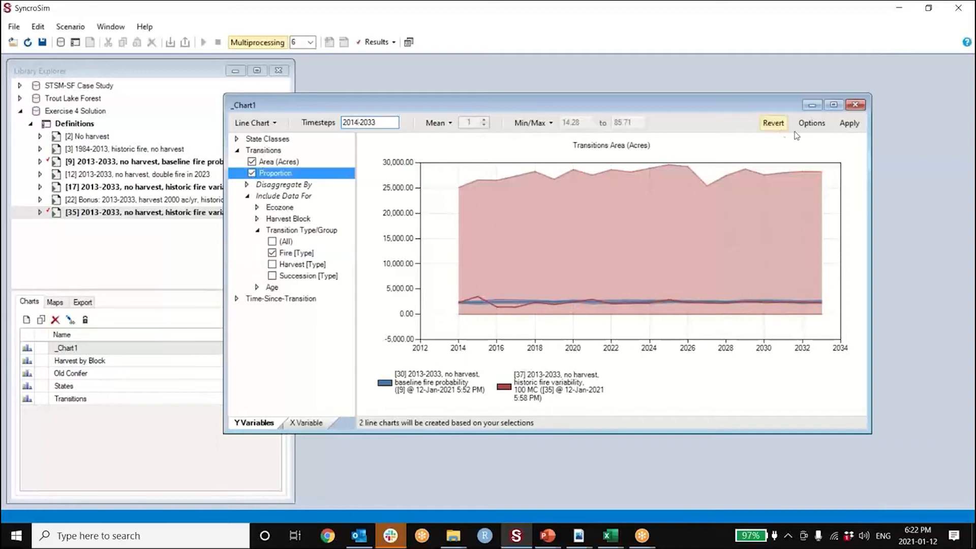
{"action": "left_click", "coordinate": [849, 123]}
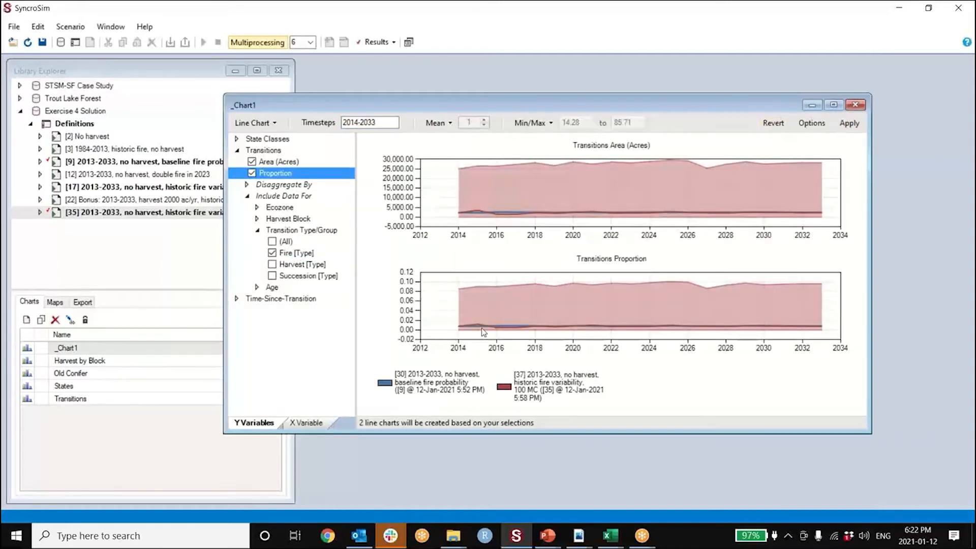
{"action": "mouse_move", "coordinate": [466, 324]}
{"action": "mouse_move", "coordinate": [497, 328]}
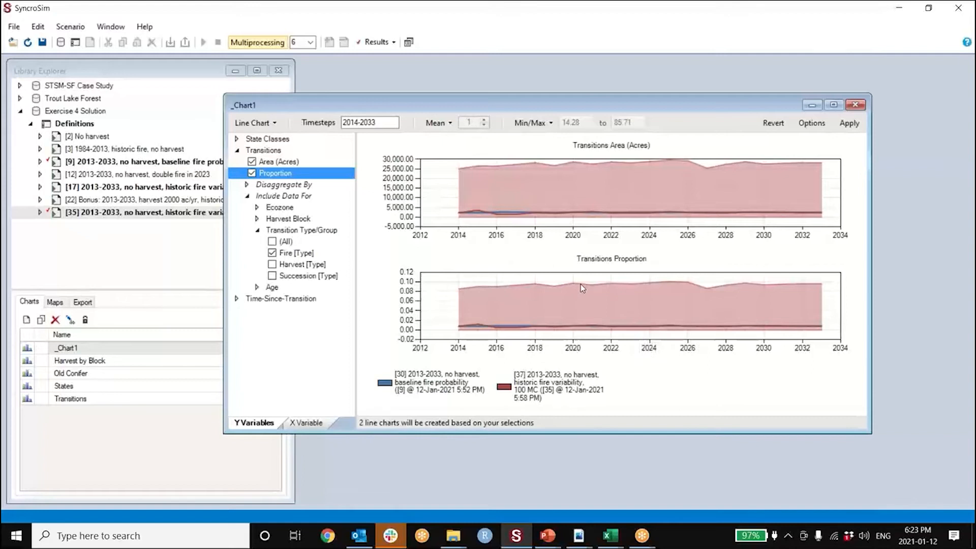
{"action": "mouse_move", "coordinate": [582, 288]}
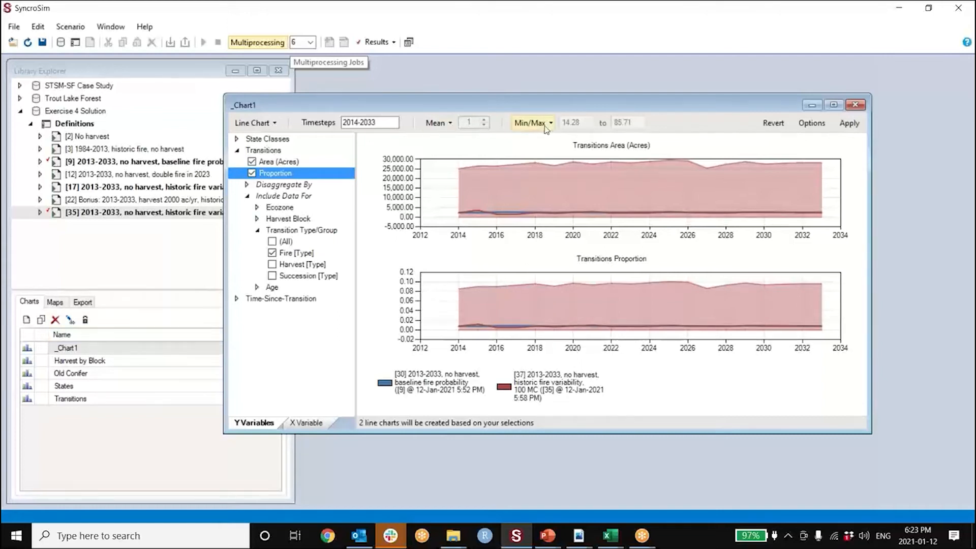
Step: Remove all scenarios from the results and add "1984-2013, historic fire, no harvest" to the chart
{"action": "left_click_drag", "start_coordinate": [530, 105], "coordinate": [572, 105]}
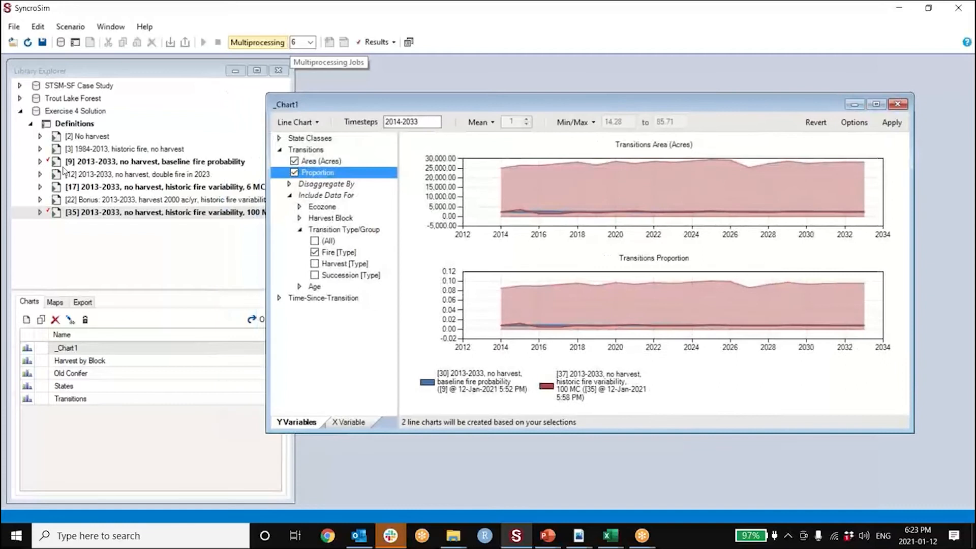
{"action": "left_click", "coordinate": [149, 189]}
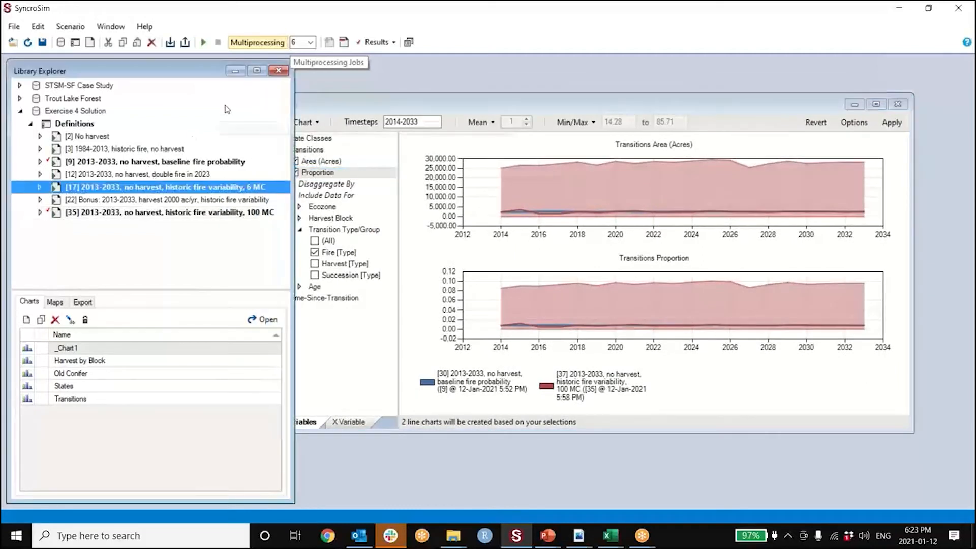
{"action": "left_click", "coordinate": [386, 42]}
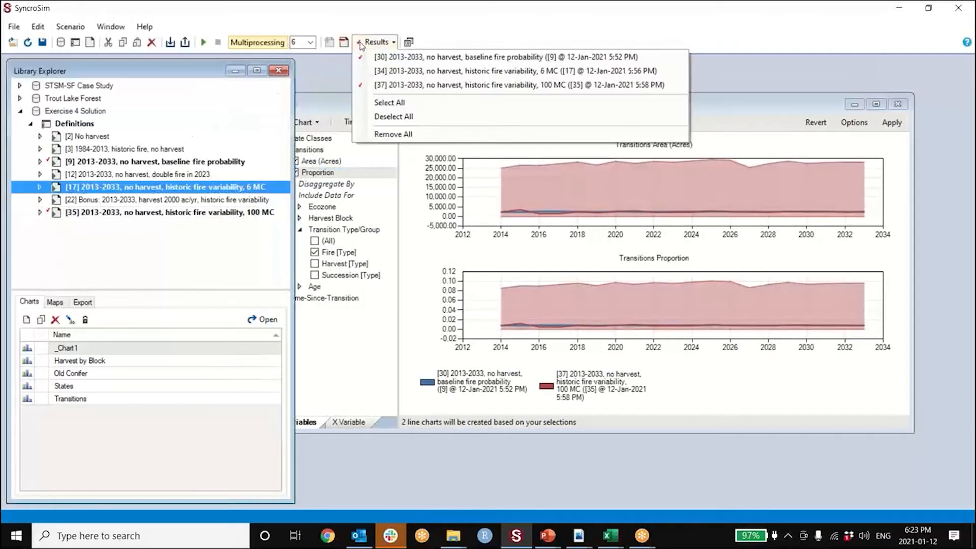
{"action": "left_click", "coordinate": [376, 134]}
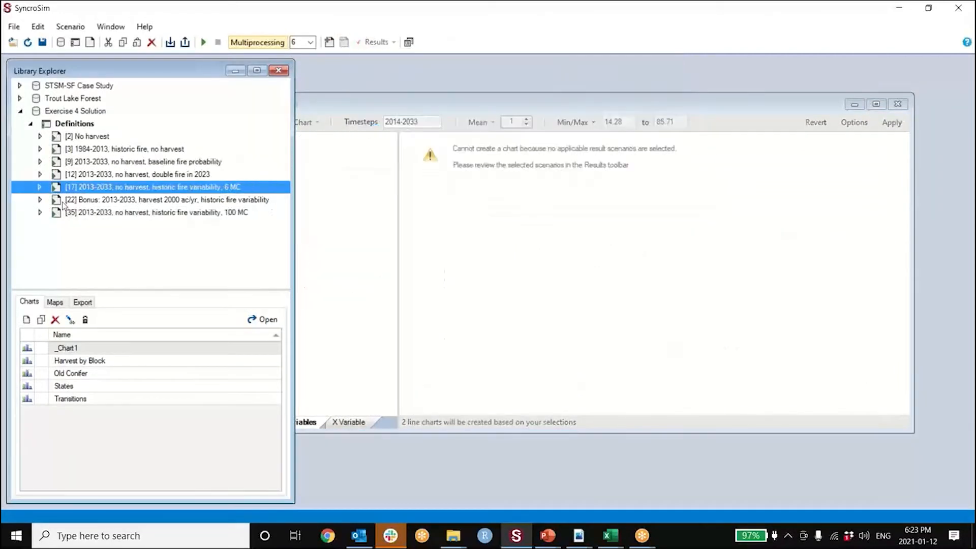
{"action": "left_click", "coordinate": [137, 150]}
{"action": "right_click", "coordinate": [138, 151]}
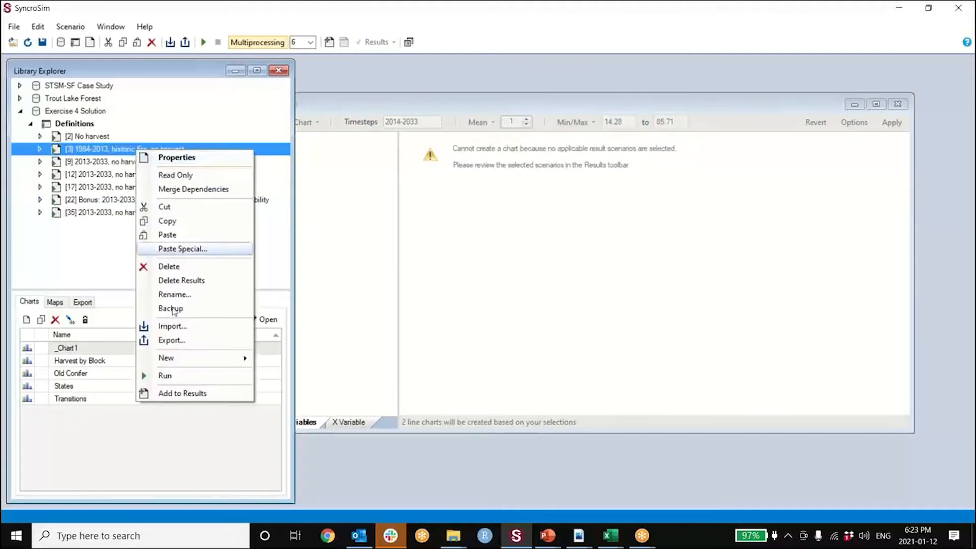
{"action": "left_click", "coordinate": [183, 393]}
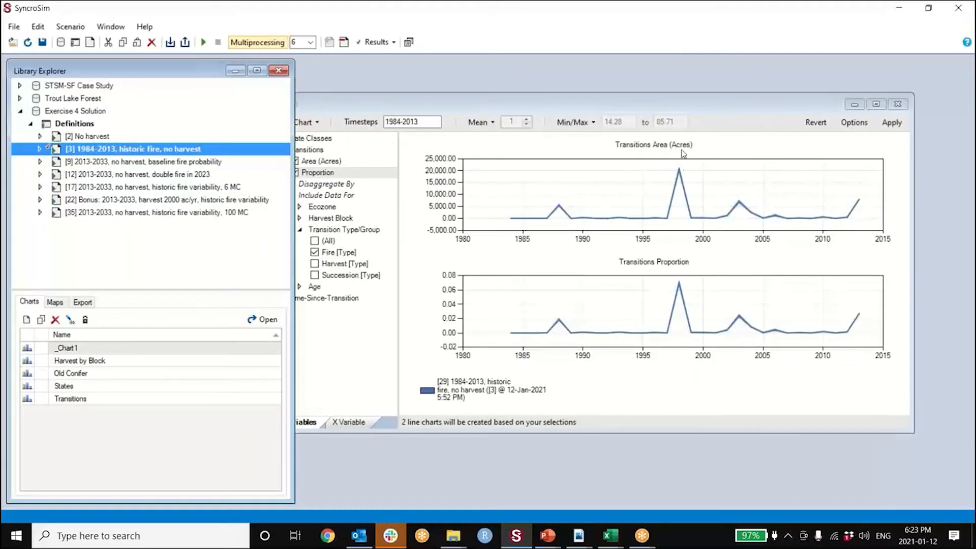
Step: Review the States chart of area by cover type for the historic fire scenario, and close it and _Chart1
{"action": "double_click", "coordinate": [76, 387]}
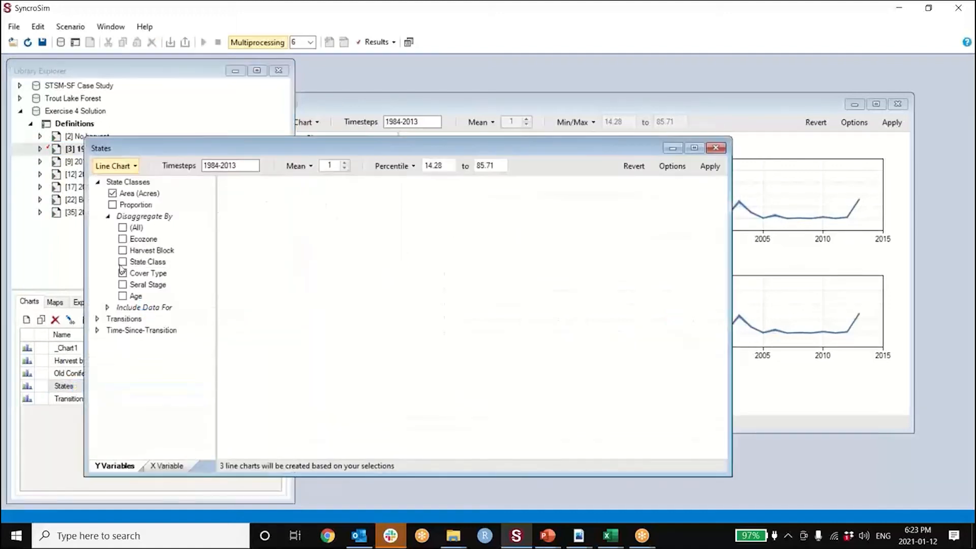
{"action": "left_click_drag", "start_coordinate": [258, 148], "coordinate": [358, 132]}
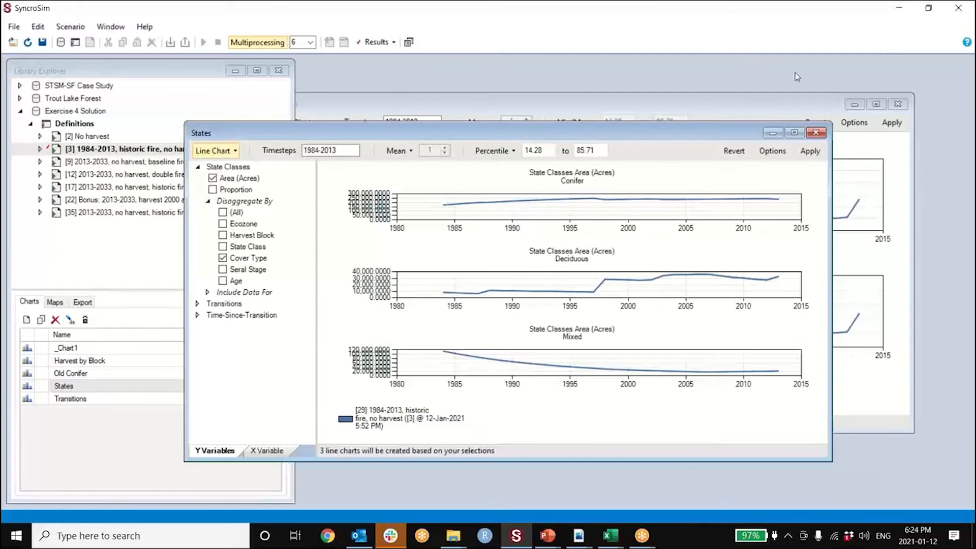
{"action": "left_click", "coordinate": [816, 134]}
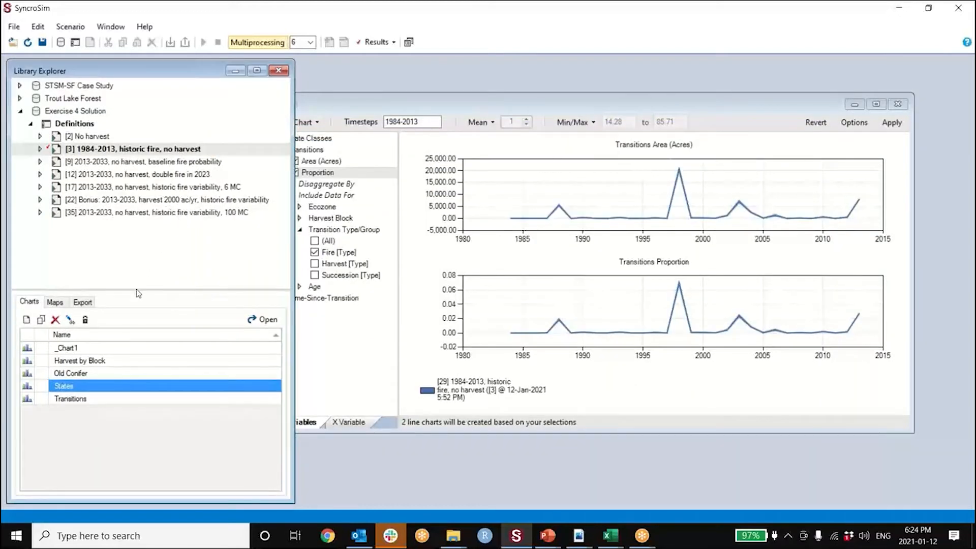
{"action": "left_click_drag", "start_coordinate": [465, 100], "coordinate": [513, 92]}
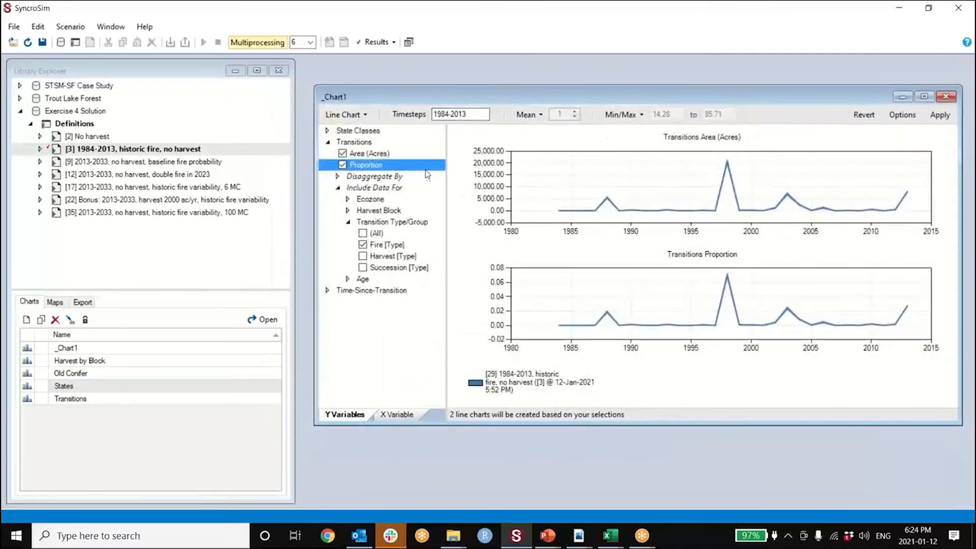
{"action": "left_click", "coordinate": [946, 97]}
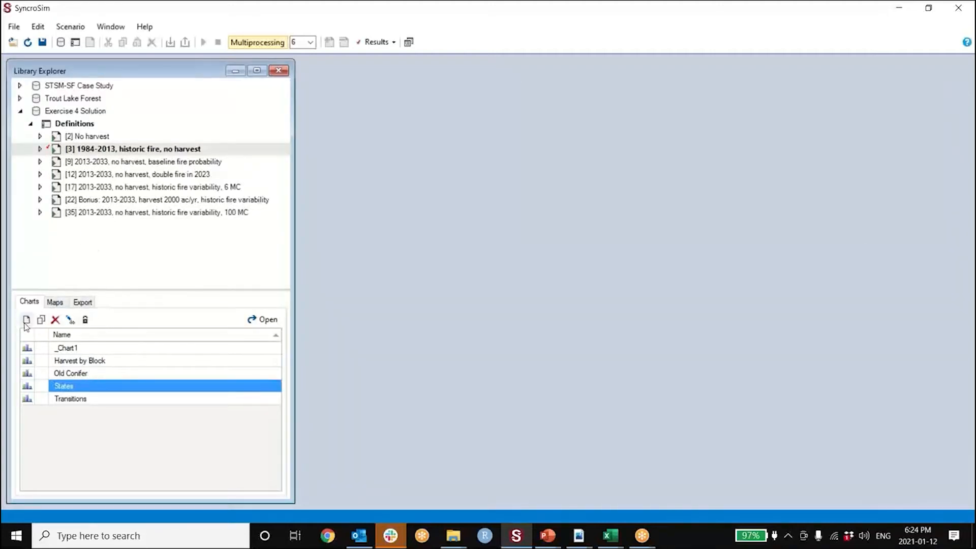
Step: Replace the 1984-2013 historic fire scenario in the results with the 2013-2033 "baseline fire probability" and "historic fire variability, 6 MC" scenarios
{"action": "right_click", "coordinate": [126, 151]}
{"action": "left_click", "coordinate": [173, 394]}
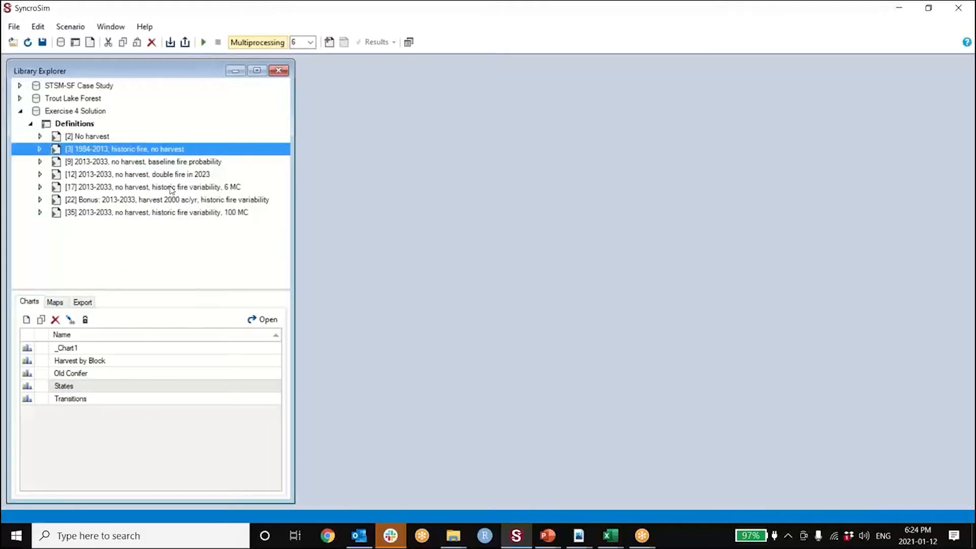
{"action": "right_click", "coordinate": [163, 161]}
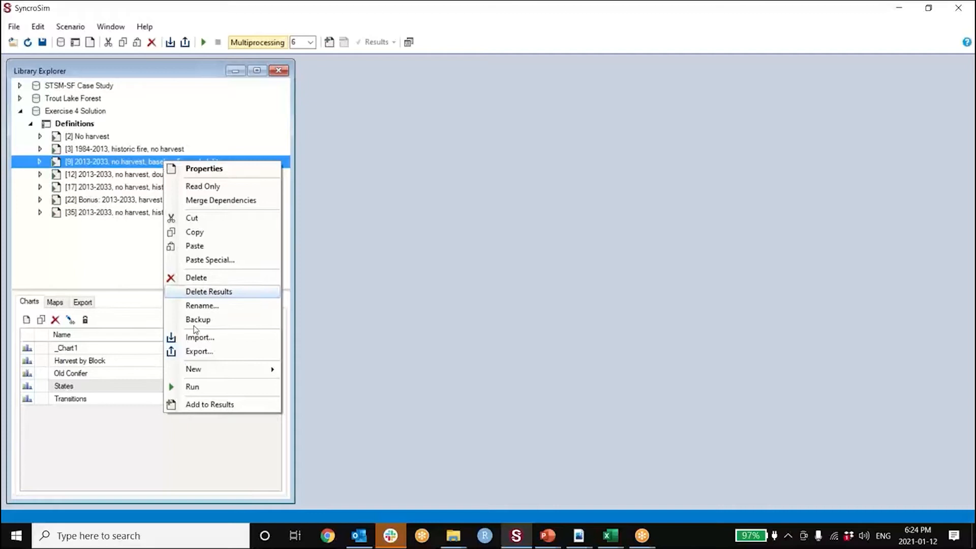
{"action": "left_click", "coordinate": [211, 404]}
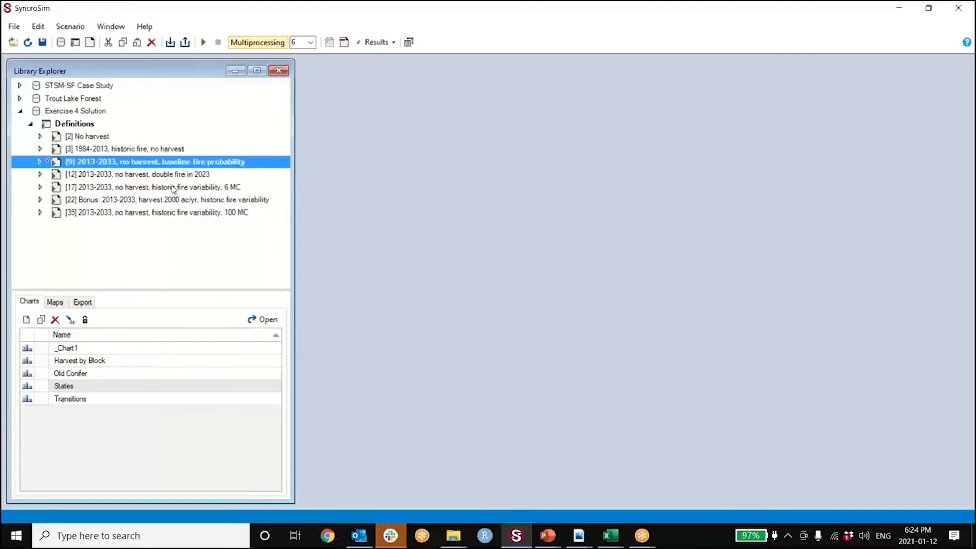
{"action": "left_click", "coordinate": [174, 214]}
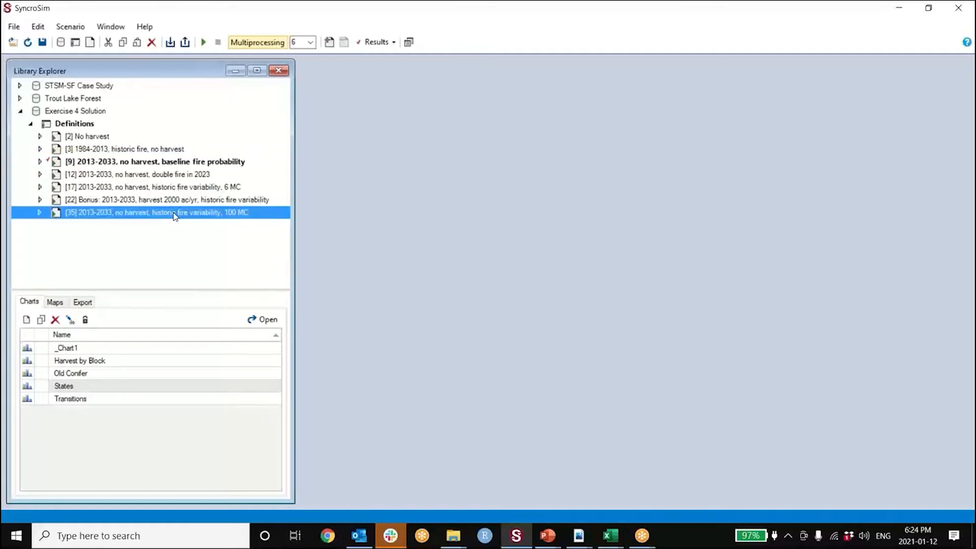
{"action": "right_click", "coordinate": [174, 215]}
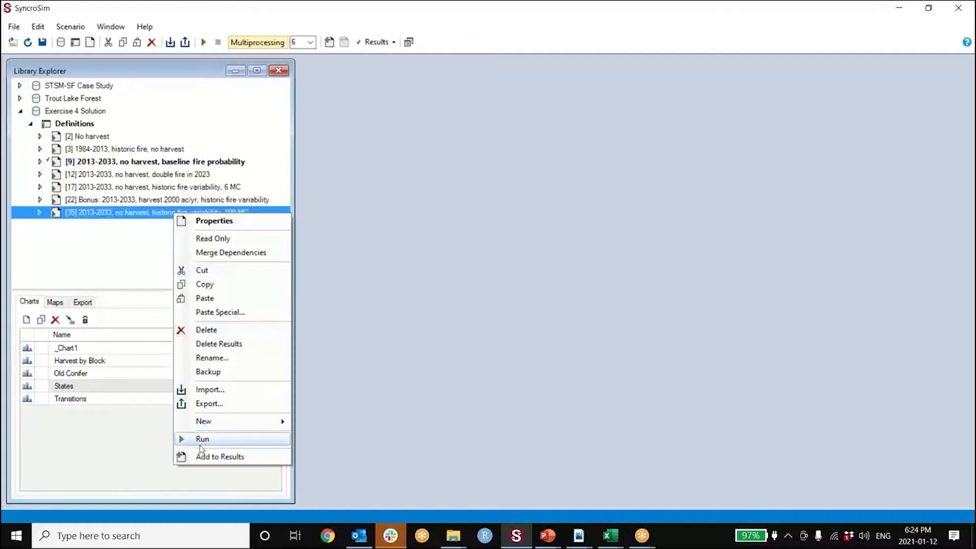
{"action": "left_click", "coordinate": [166, 189]}
{"action": "right_click", "coordinate": [165, 190]}
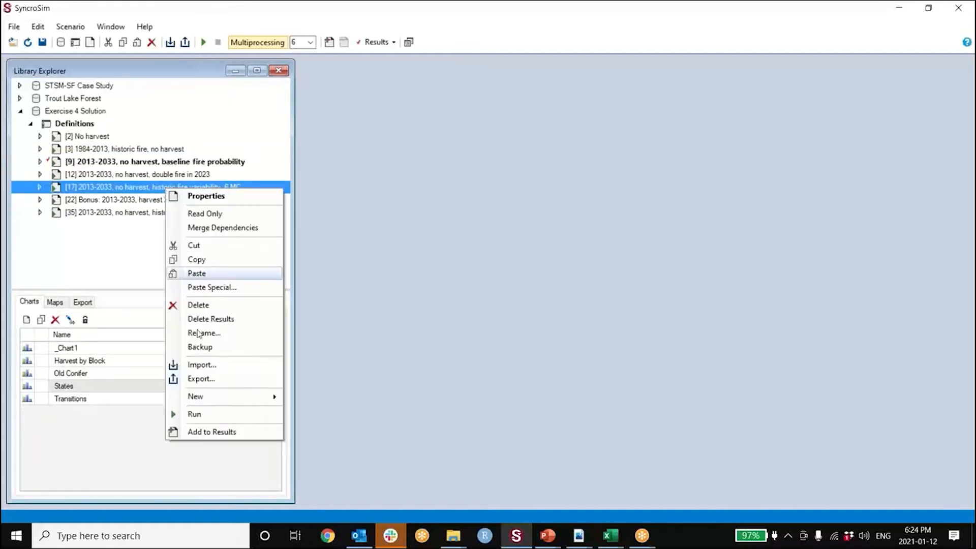
{"action": "left_click", "coordinate": [211, 431]}
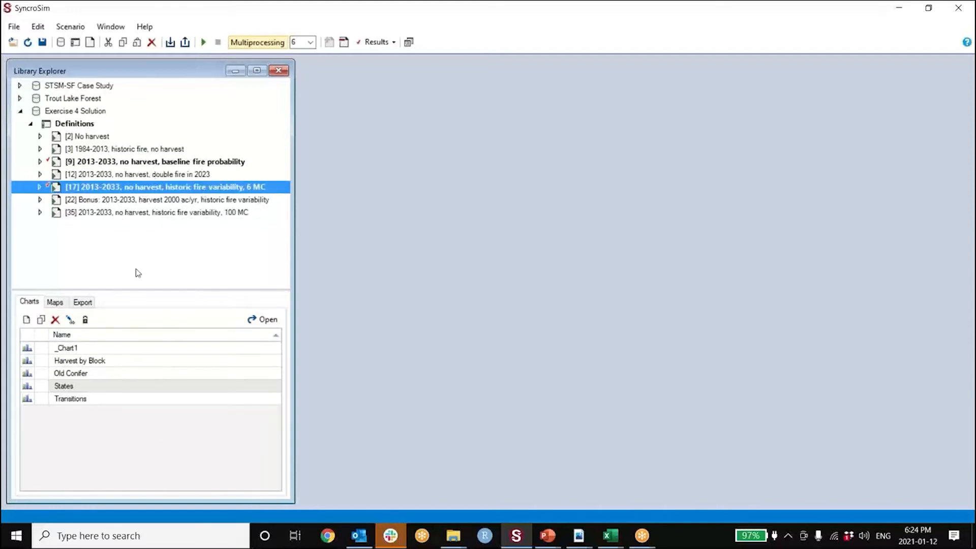
Step: Create a new line chart with the default name and select the state classes' Area (Acres) as its variable
{"action": "left_click", "coordinate": [26, 319]}
{"action": "left_click", "coordinate": [524, 283]}
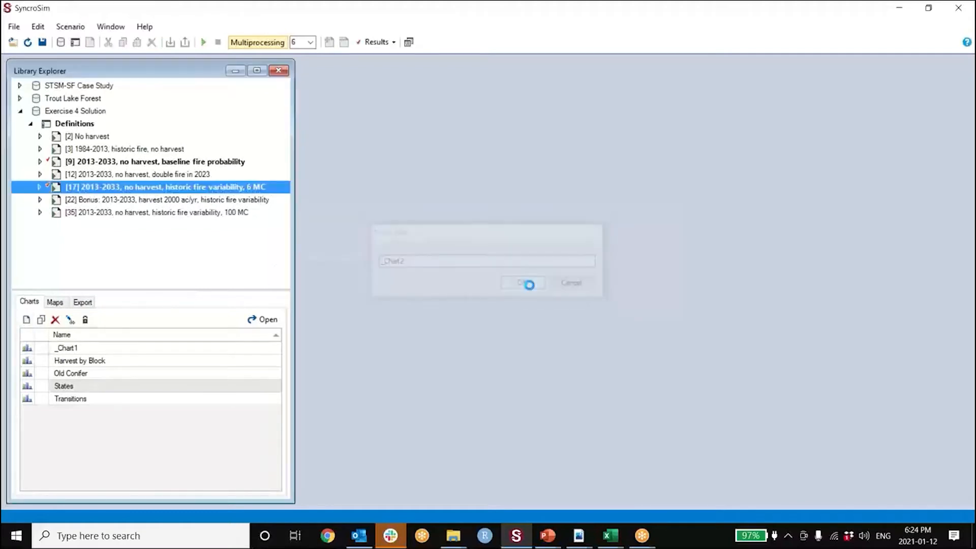
{"action": "left_click_drag", "start_coordinate": [356, 164], "coordinate": [544, 109]}
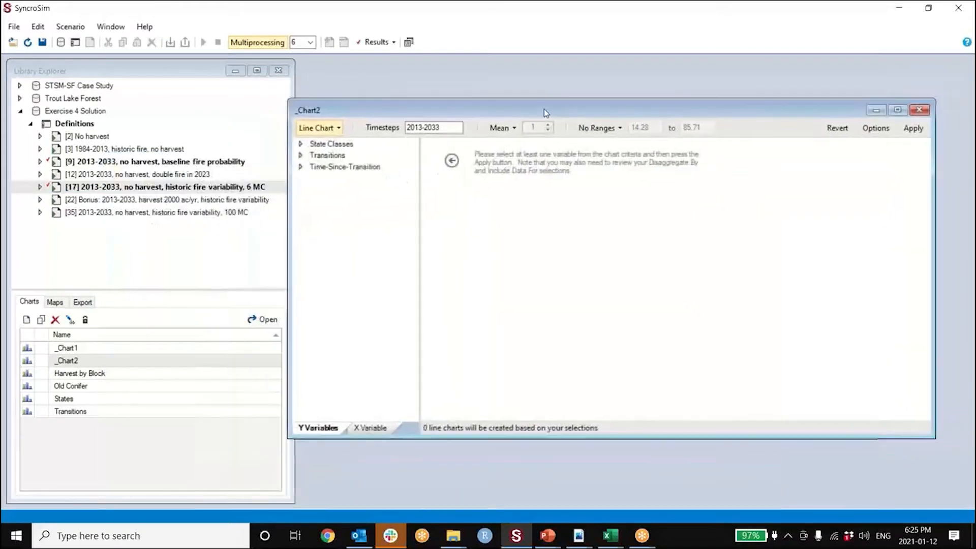
{"action": "left_click", "coordinate": [301, 145]}
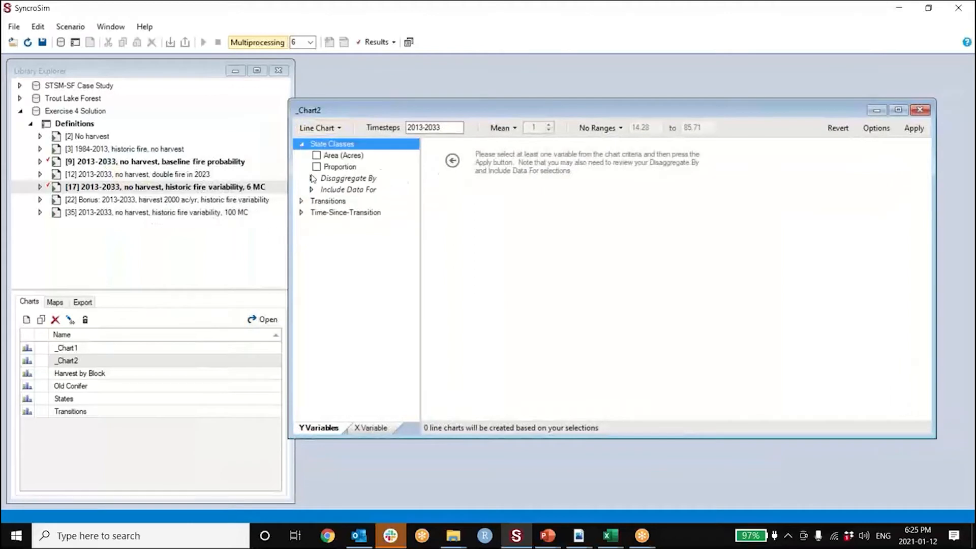
{"action": "left_click", "coordinate": [316, 155]}
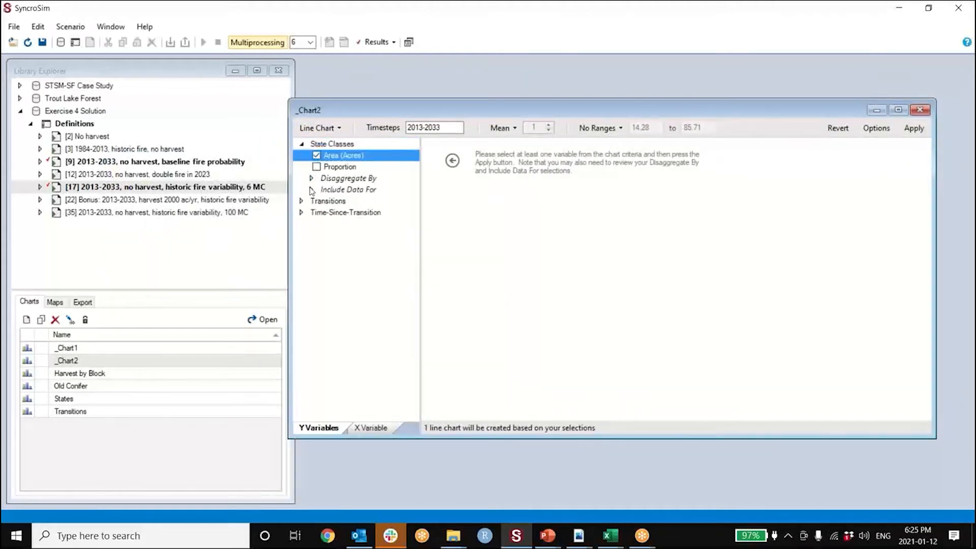
Step: Limit the state class area data to Conifer:Mature and age 81+, and apply the selection to the chart
{"action": "left_click", "coordinate": [311, 179]}
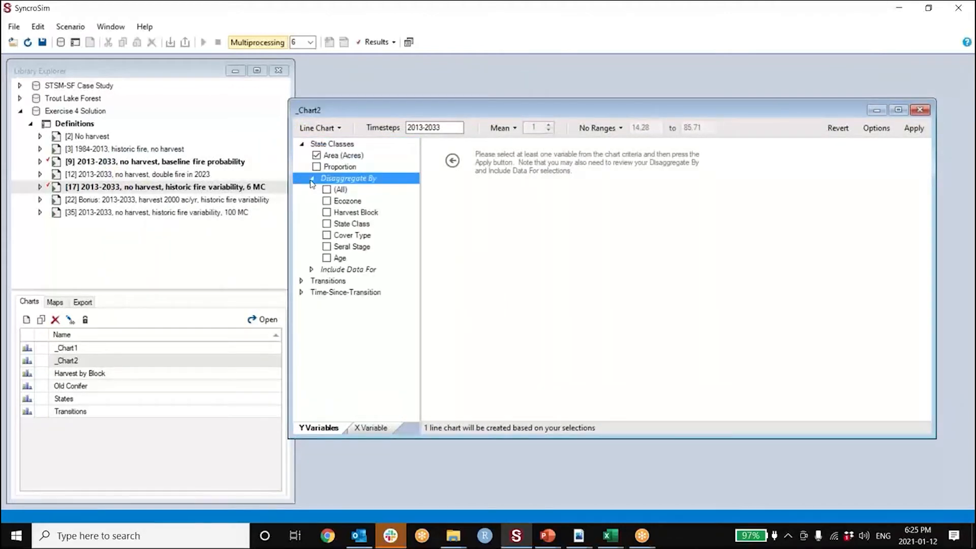
{"action": "left_click", "coordinate": [311, 269]}
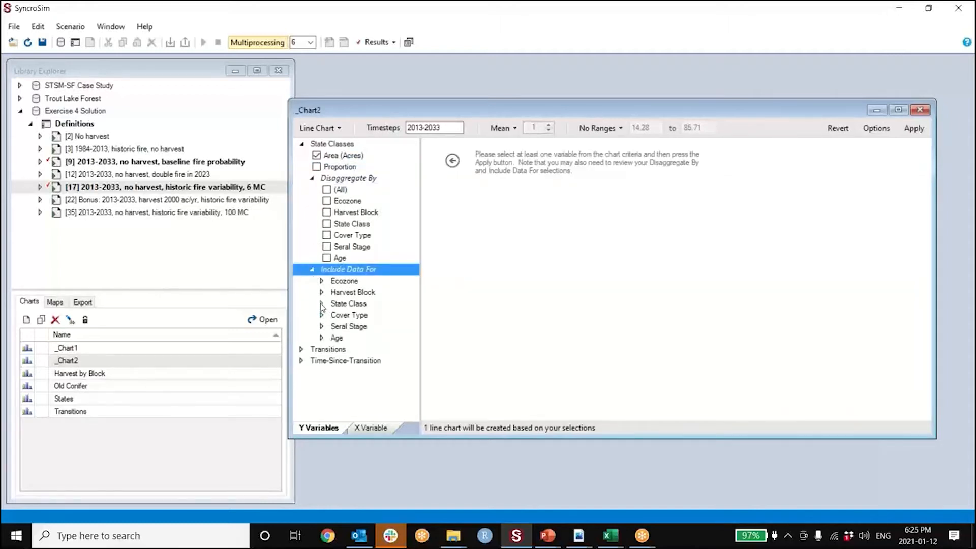
{"action": "left_click", "coordinate": [321, 303]}
{"action": "left_click", "coordinate": [337, 315]}
{"action": "left_click", "coordinate": [337, 327]}
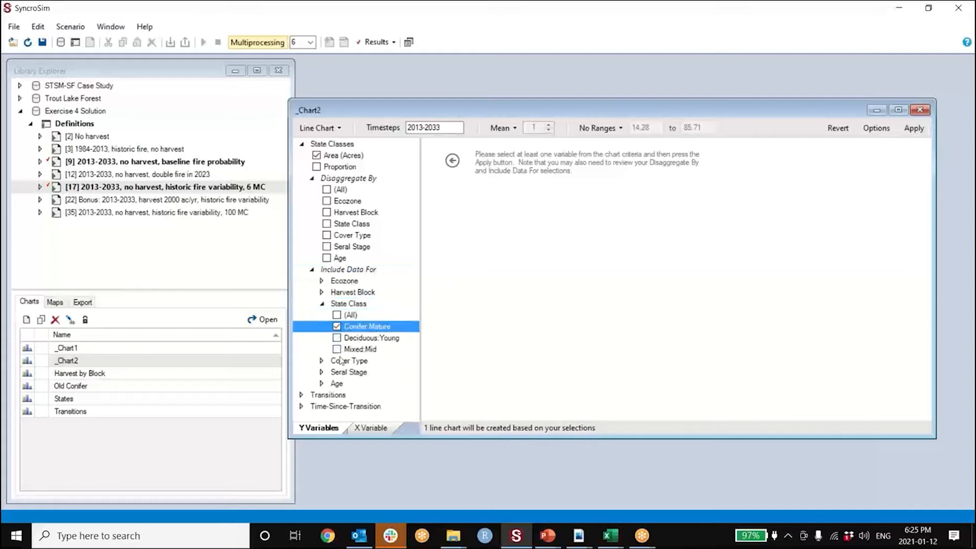
{"action": "left_click", "coordinate": [321, 383]}
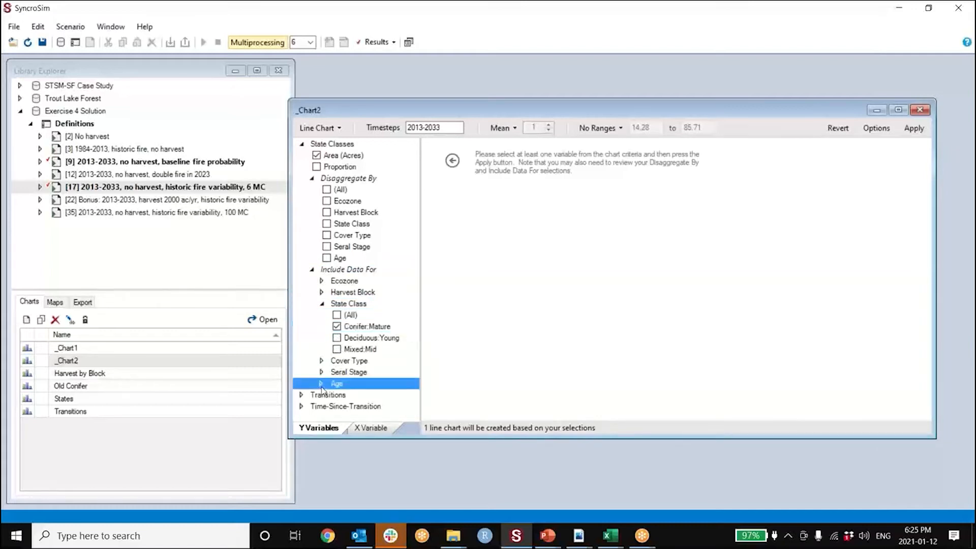
{"action": "left_click", "coordinate": [337, 326]}
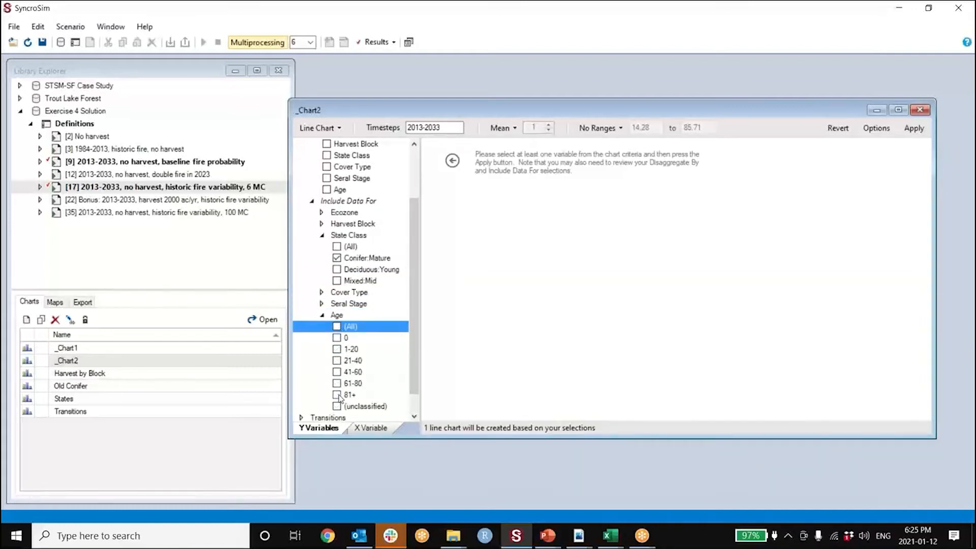
{"action": "left_click", "coordinate": [337, 395]}
{"action": "left_click", "coordinate": [914, 129]}
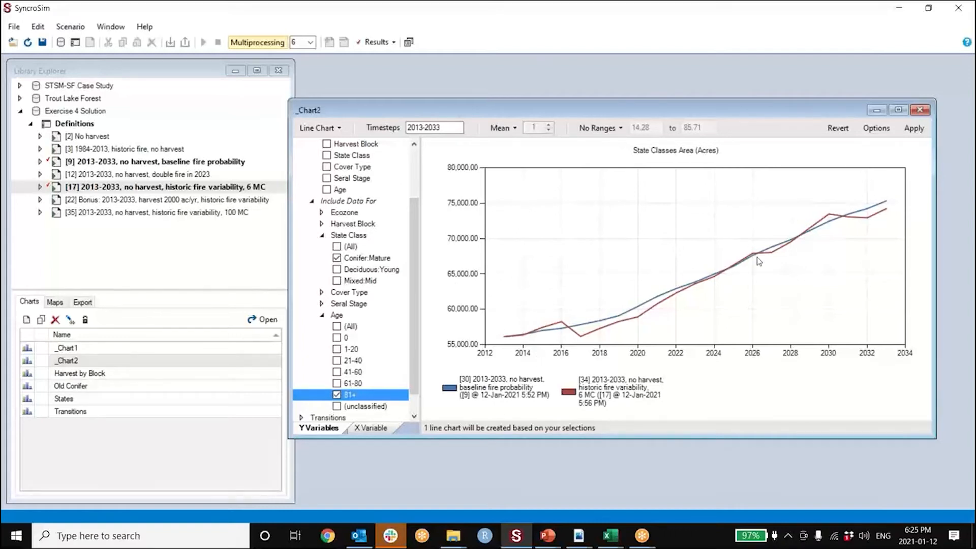
Step: Show the Min/Max range around the mean of the old conifer area and apply it
{"action": "left_click", "coordinate": [598, 130]}
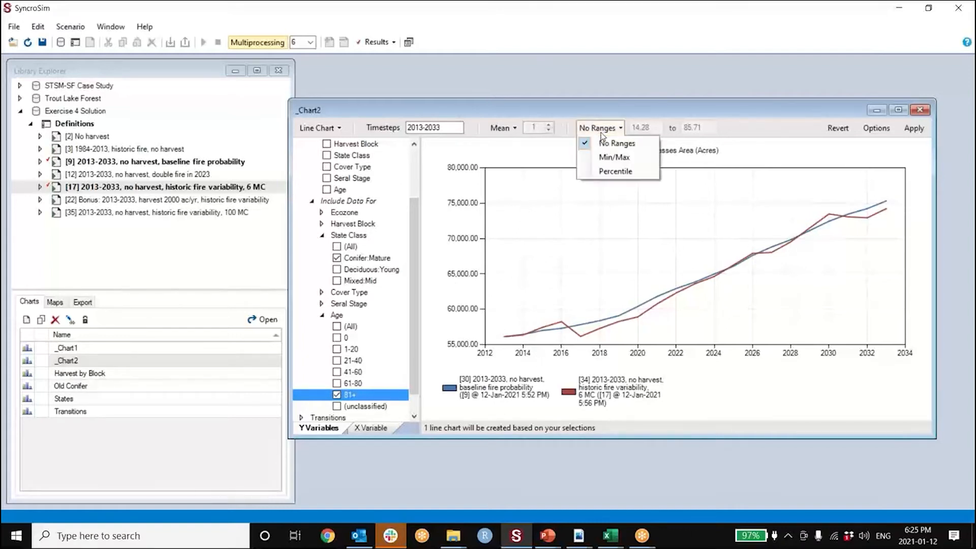
{"action": "left_click", "coordinate": [613, 158]}
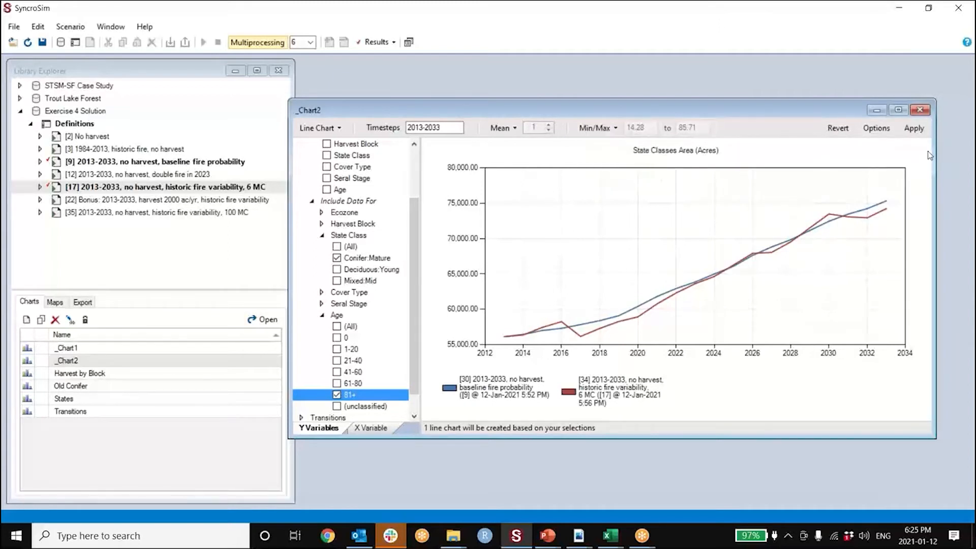
{"action": "left_click", "coordinate": [913, 128]}
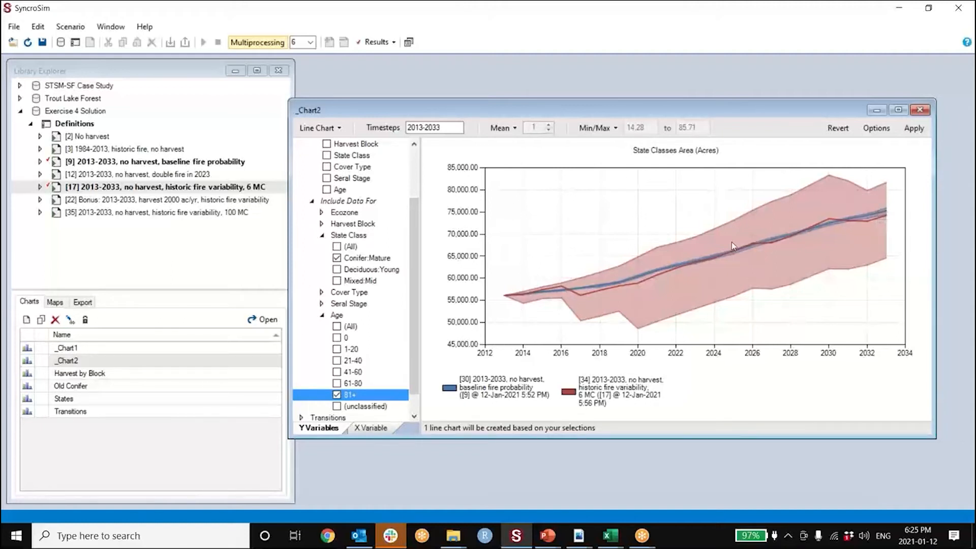
Step: Add the "historic fire variability, 100 MC" scenario to the results and deselect the 6 MC result so it is left off the chart
{"action": "mouse_move", "coordinate": [687, 261]}
{"action": "left_click", "coordinate": [151, 212]}
{"action": "right_click", "coordinate": [152, 213]}
{"action": "left_click", "coordinate": [192, 457]}
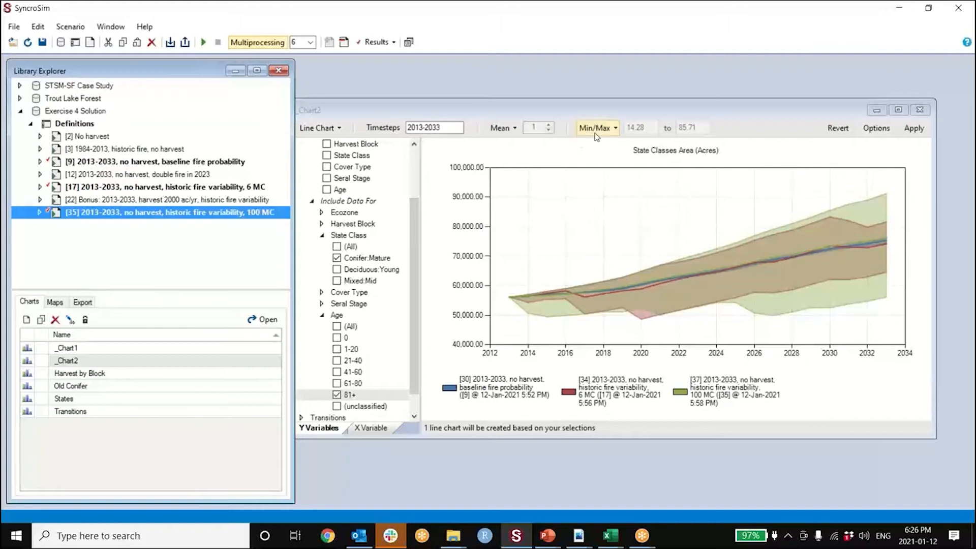
{"action": "left_click", "coordinate": [364, 42]}
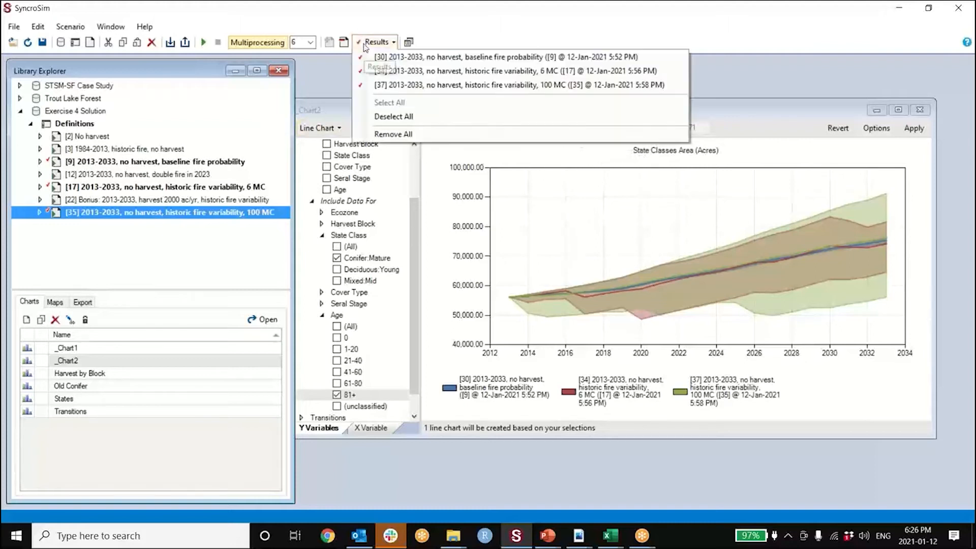
{"action": "left_click", "coordinate": [373, 72]}
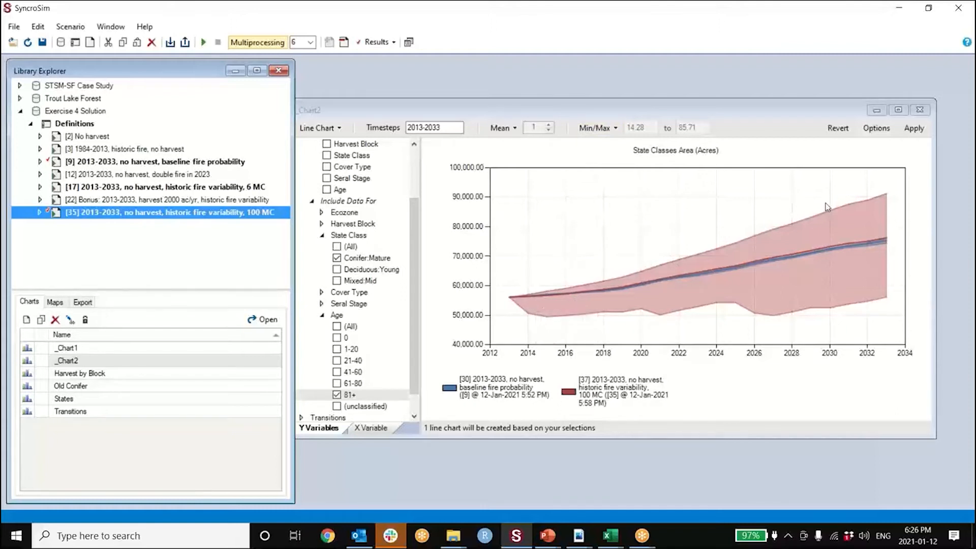
Step: Switch the chart's range type to Percentile and try to apply limits of 2.50 to 97.5
{"action": "left_click", "coordinate": [606, 131]}
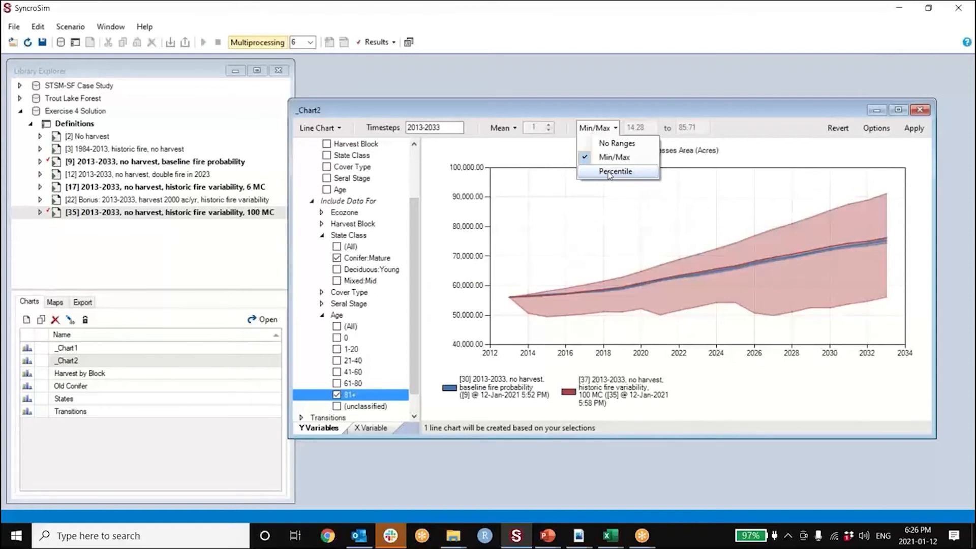
{"action": "left_click", "coordinate": [608, 173]}
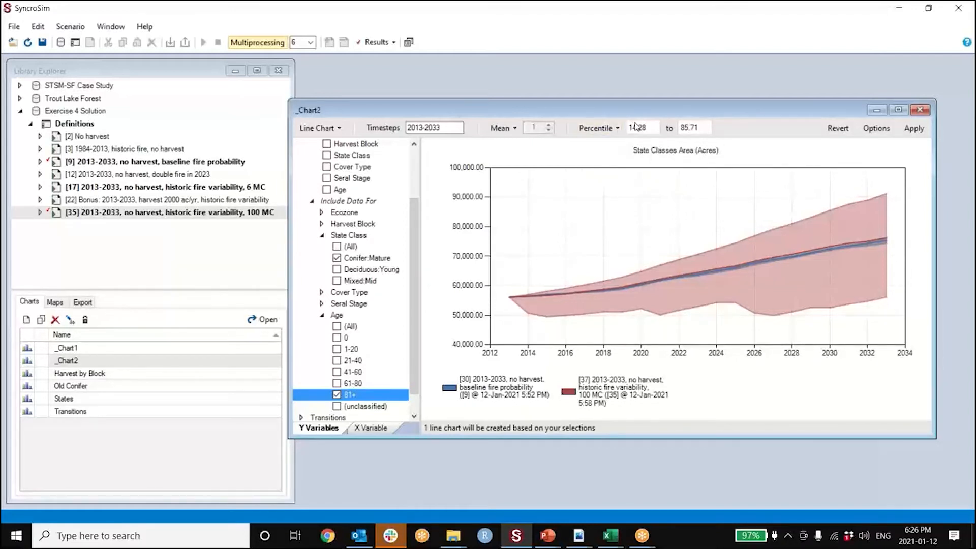
{"action": "double_click", "coordinate": [651, 128]}
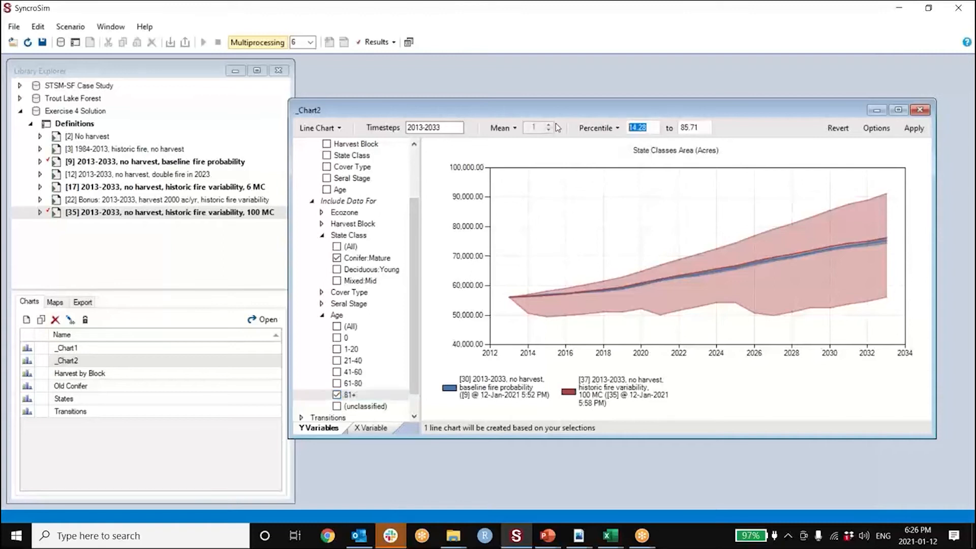
{"action": "type", "text": "2"}
{"action": "type", "text": ".5"}
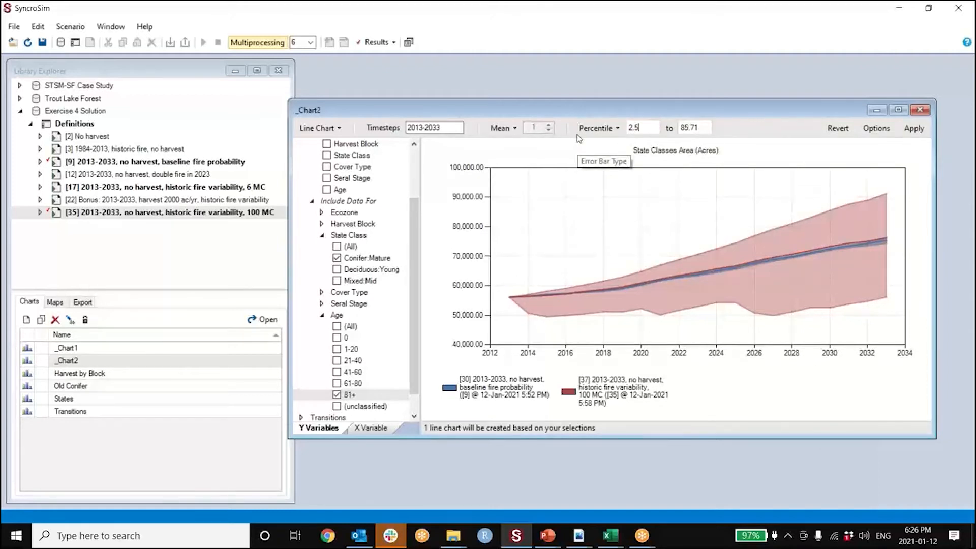
{"action": "type", "text": "0"}
{"action": "key", "text": "Tab"}
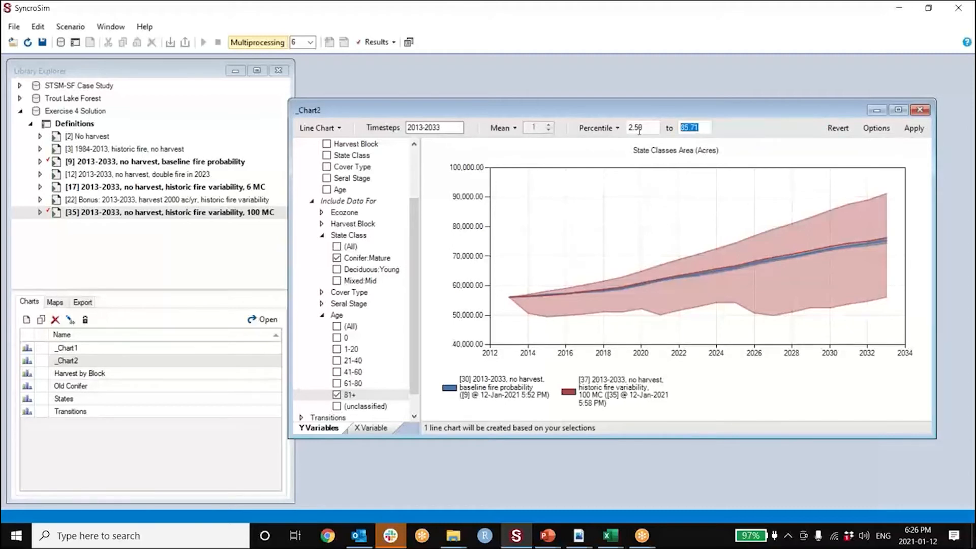
{"action": "type", "text": "97.5"}
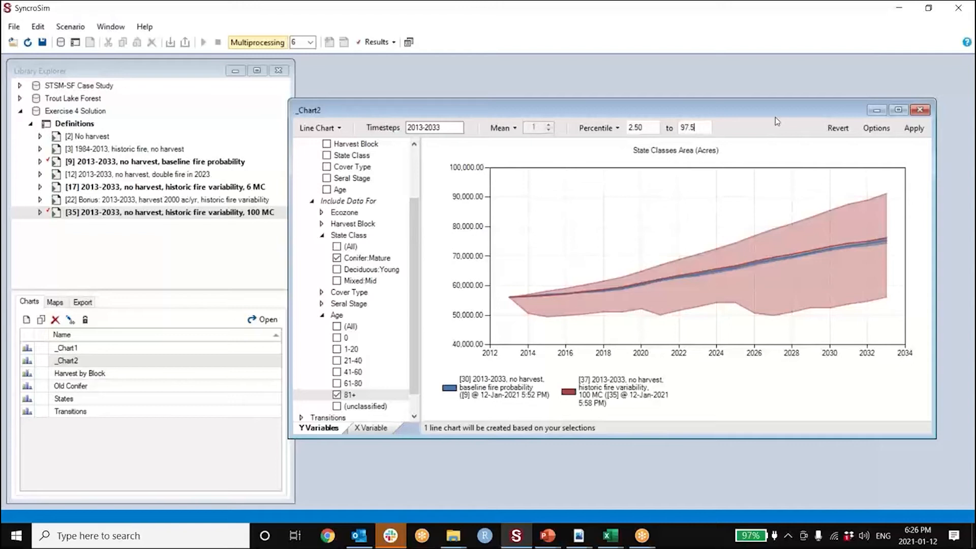
{"action": "left_click", "coordinate": [913, 128]}
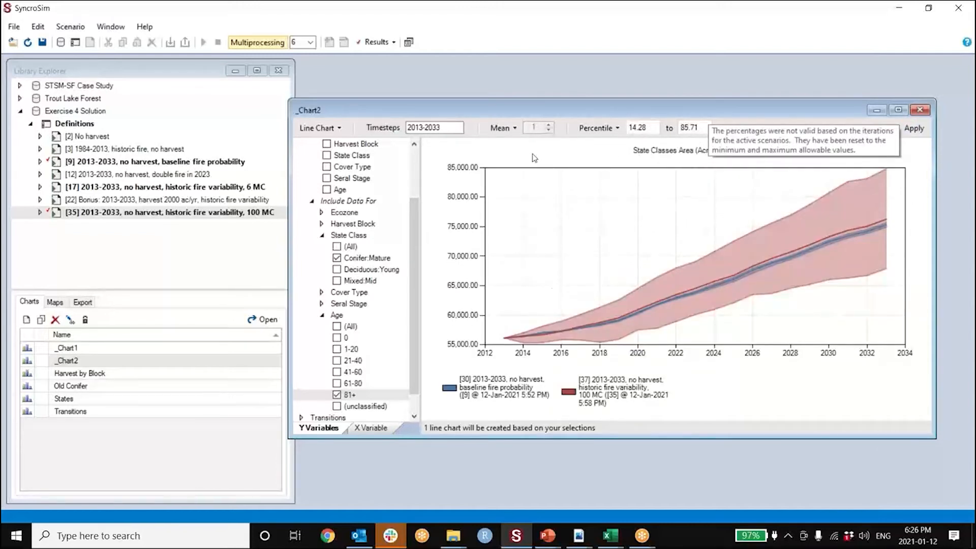
Step: Remove all scenarios from the results and add back only "2013-2033, no harvest, historic fire variability, 100 MC"
{"action": "left_click", "coordinate": [372, 44]}
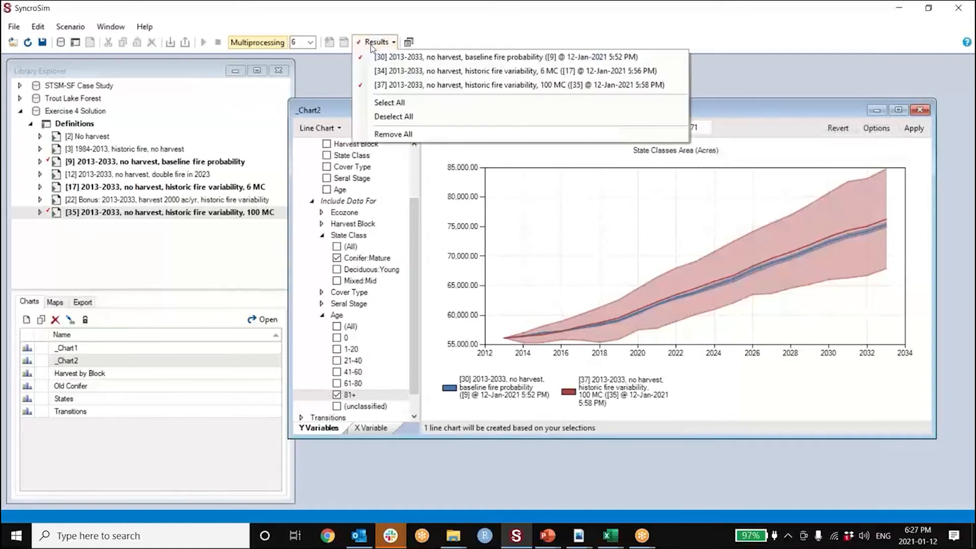
{"action": "left_click", "coordinate": [372, 46]}
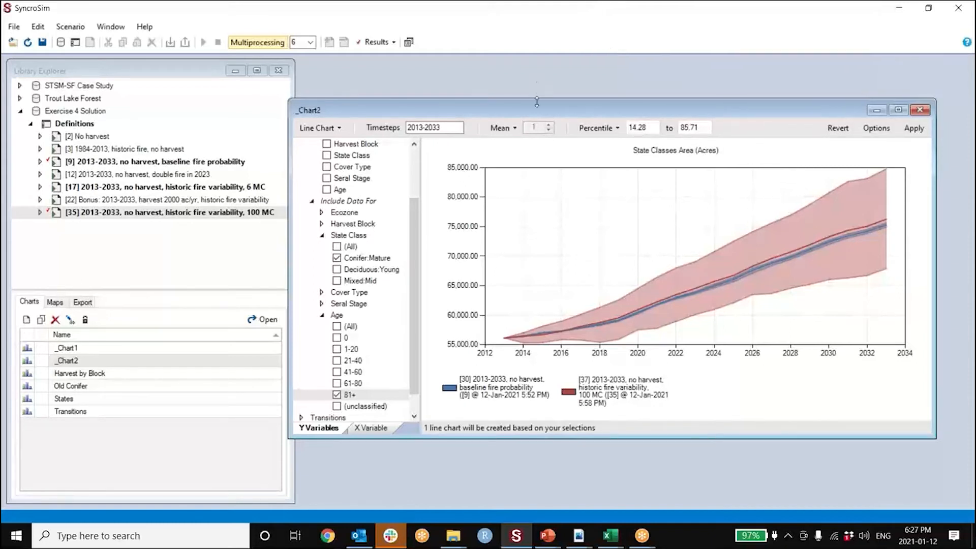
{"action": "left_click", "coordinate": [375, 42]}
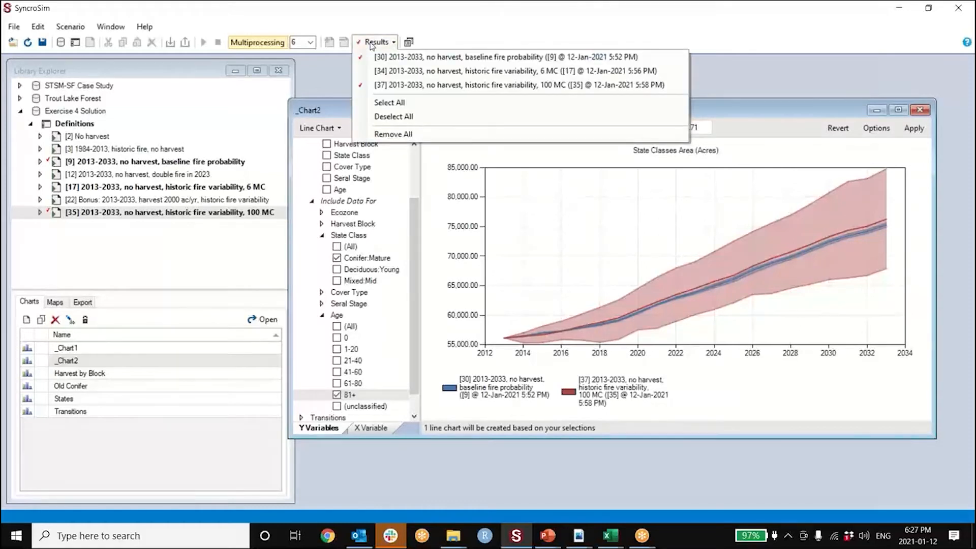
{"action": "left_click", "coordinate": [382, 134]}
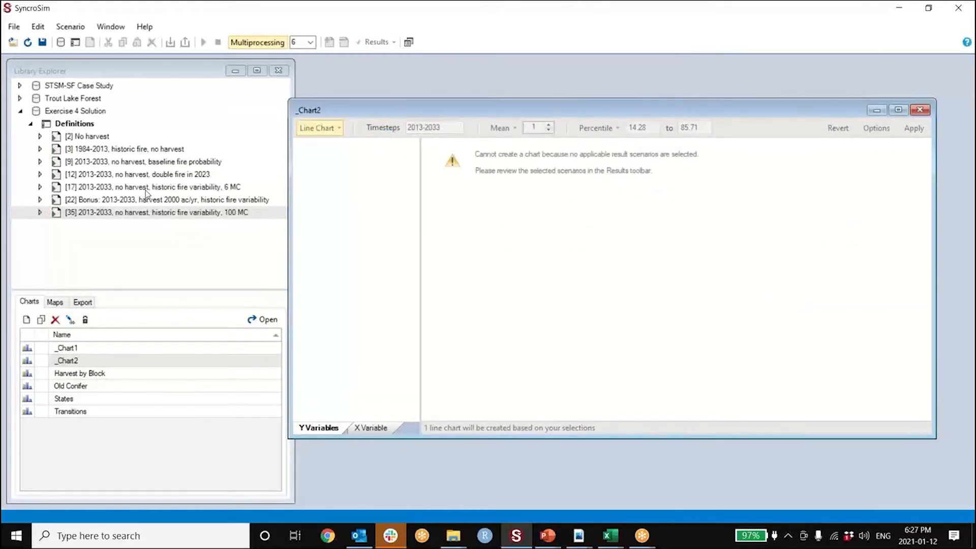
{"action": "left_click", "coordinate": [164, 215]}
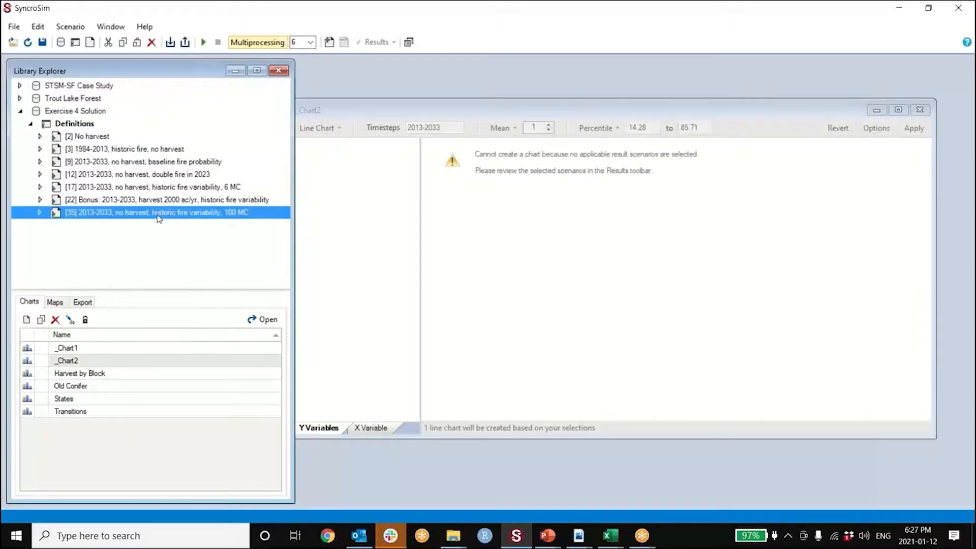
{"action": "right_click", "coordinate": [161, 214]}
{"action": "left_click", "coordinate": [198, 455]}
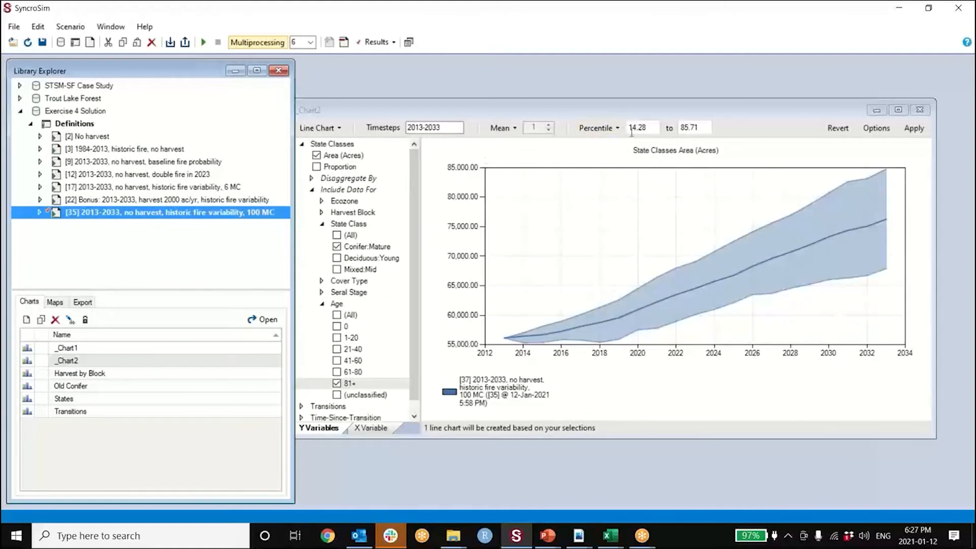
Step: Set the chart's percentile range to 2.5 to 97.5 and apply it
{"action": "double_click", "coordinate": [649, 129]}
{"action": "type", "text": "2.5"}
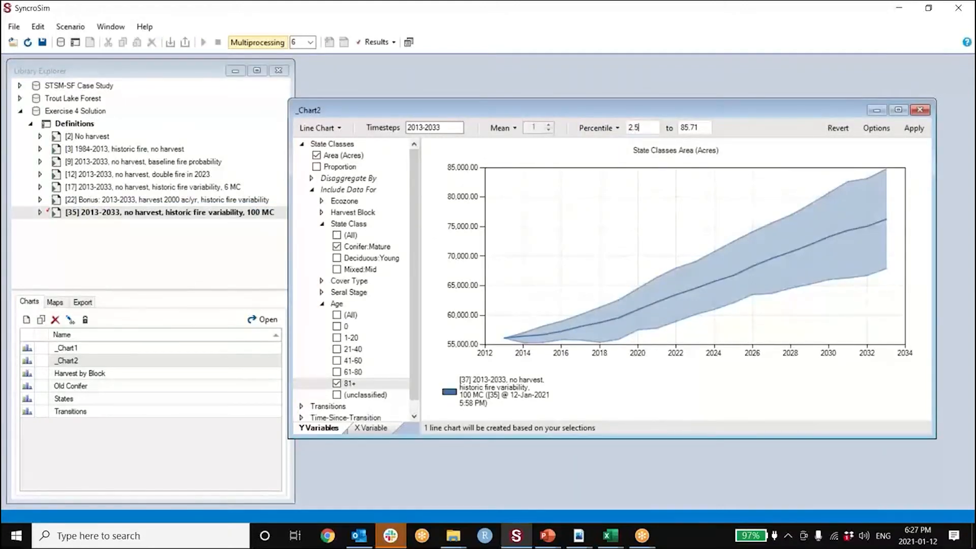
{"action": "key", "text": "Tab"}
{"action": "type", "text": "97.5"}
{"action": "left_click", "coordinate": [912, 128]}
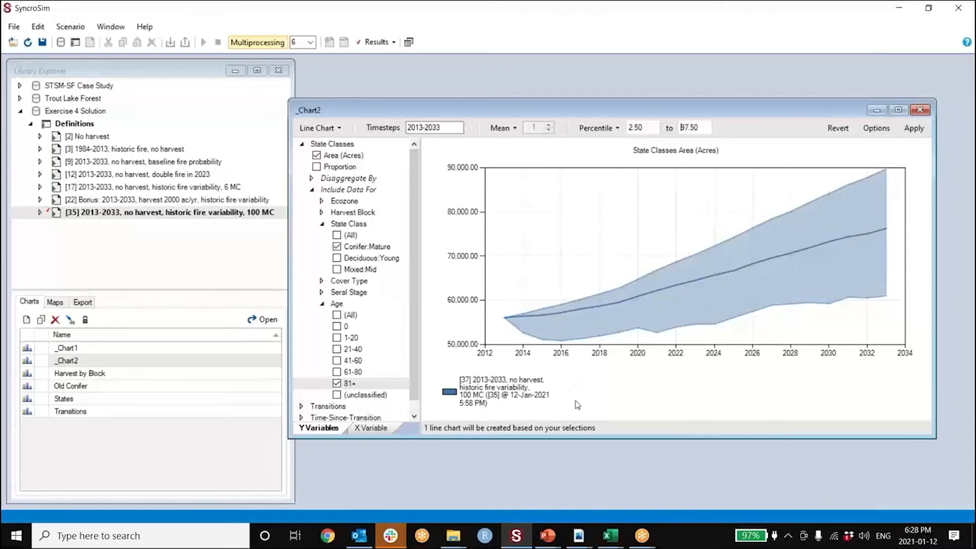
{"action": "mouse_move", "coordinate": [601, 320]}
Step: Create a new map with the default name and set its timesteps to 2014-2033
{"action": "left_click", "coordinate": [55, 303]}
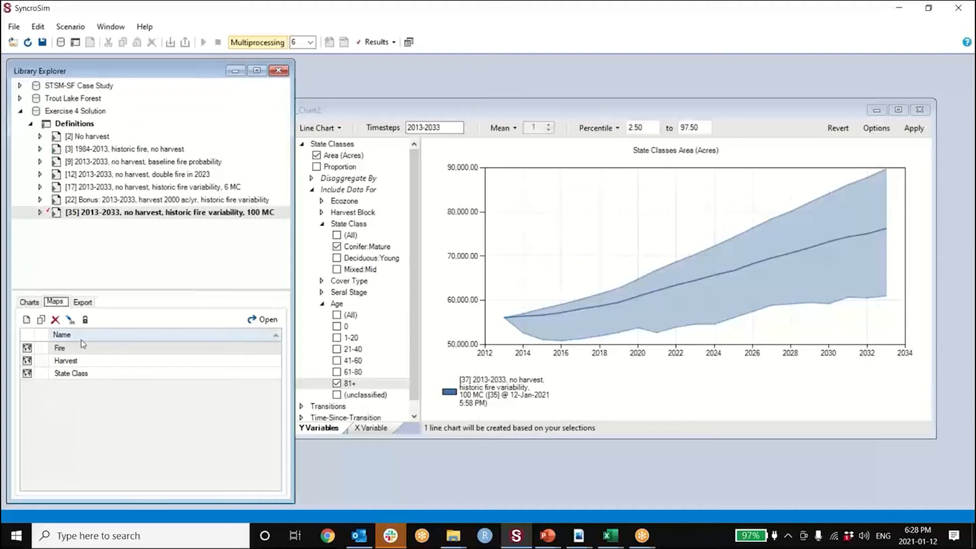
{"action": "left_click", "coordinate": [27, 320]}
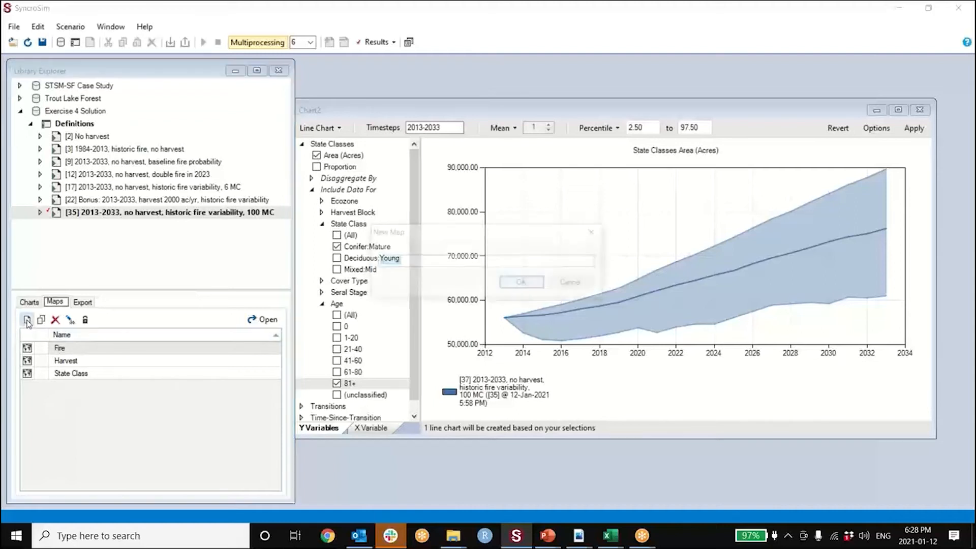
{"action": "left_click", "coordinate": [524, 284]}
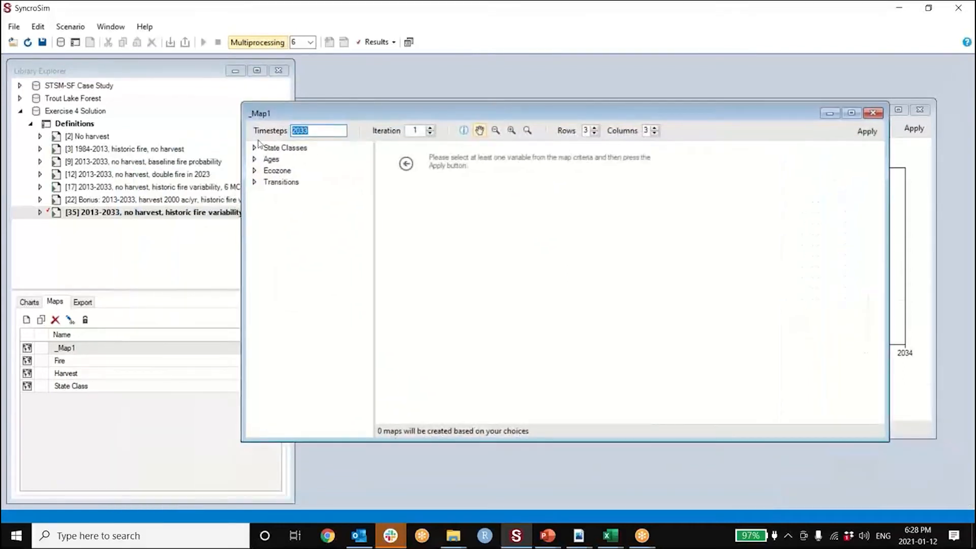
{"action": "type", "text": "2014-2033"}
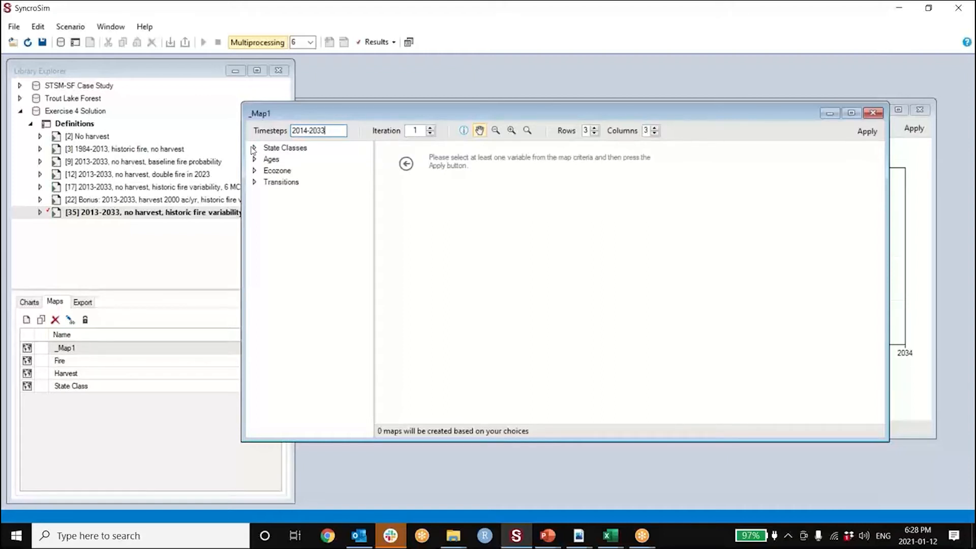
Step: Include the Fire [Type] transitions by iteration in the new map and apply the selection
{"action": "left_click", "coordinate": [254, 148]}
{"action": "left_click", "coordinate": [254, 147]}
{"action": "left_click", "coordinate": [255, 182]}
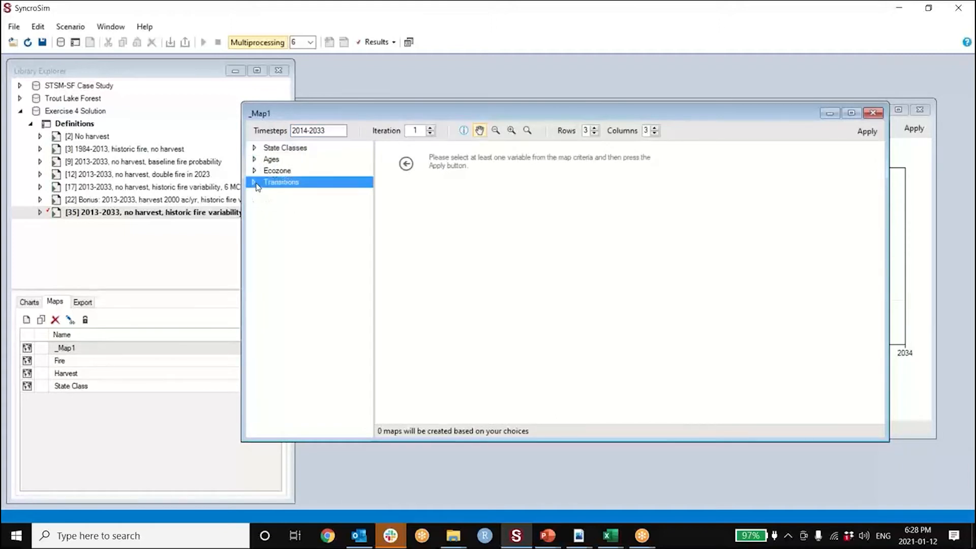
{"action": "left_click", "coordinate": [265, 194]}
{"action": "left_click", "coordinate": [279, 205]}
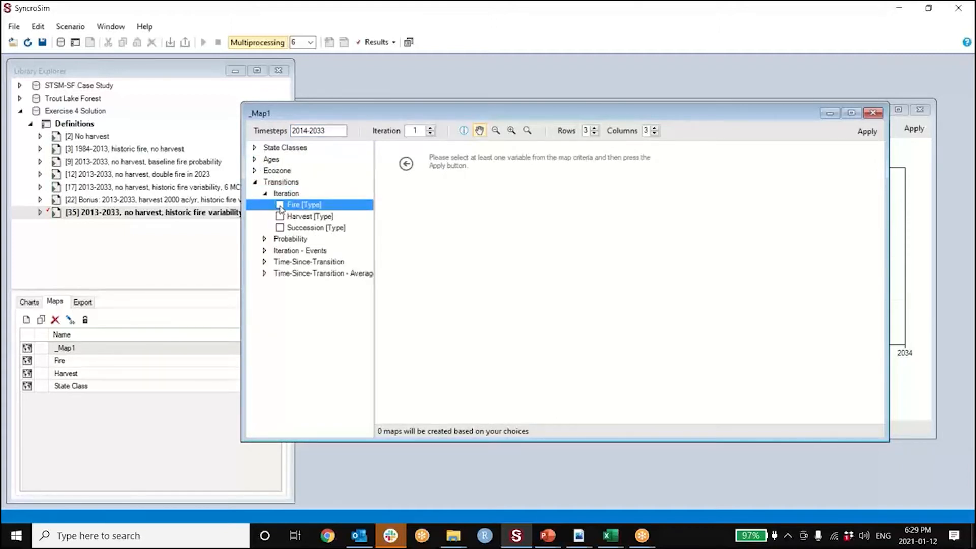
{"action": "left_click", "coordinate": [868, 133]}
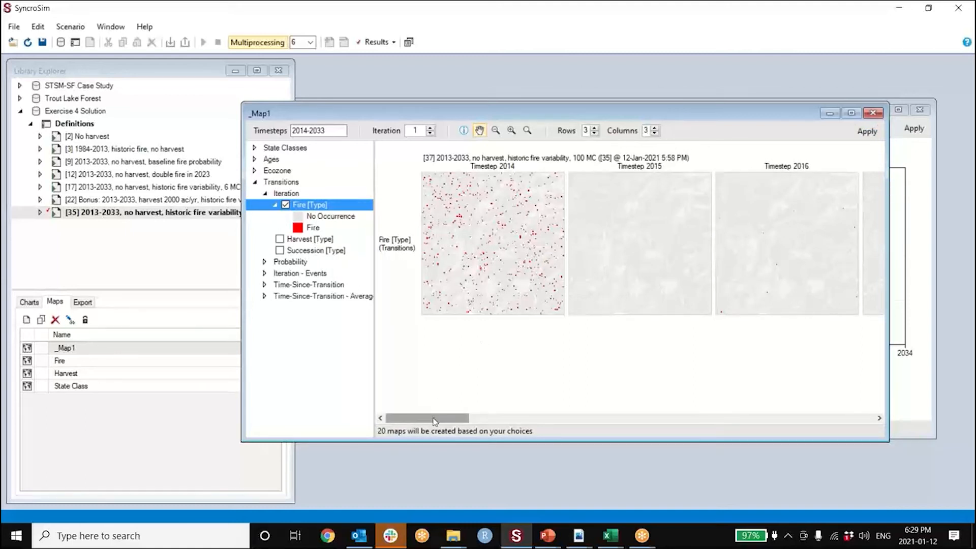
Step: Look through the yearly fire maps up to timestep 2033, and close the map and chart windows
{"action": "left_click_drag", "start_coordinate": [433, 419], "coordinate": [431, 420]}
{"action": "left_click_drag", "start_coordinate": [442, 414], "coordinate": [399, 438]}
{"action": "left_click_drag", "start_coordinate": [453, 415], "coordinate": [843, 402]}
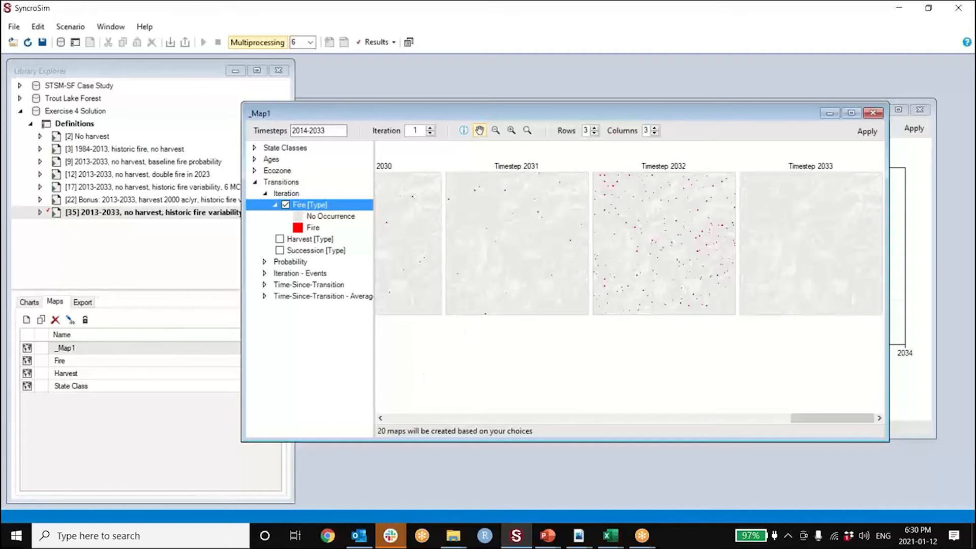
{"action": "left_click", "coordinate": [873, 114]}
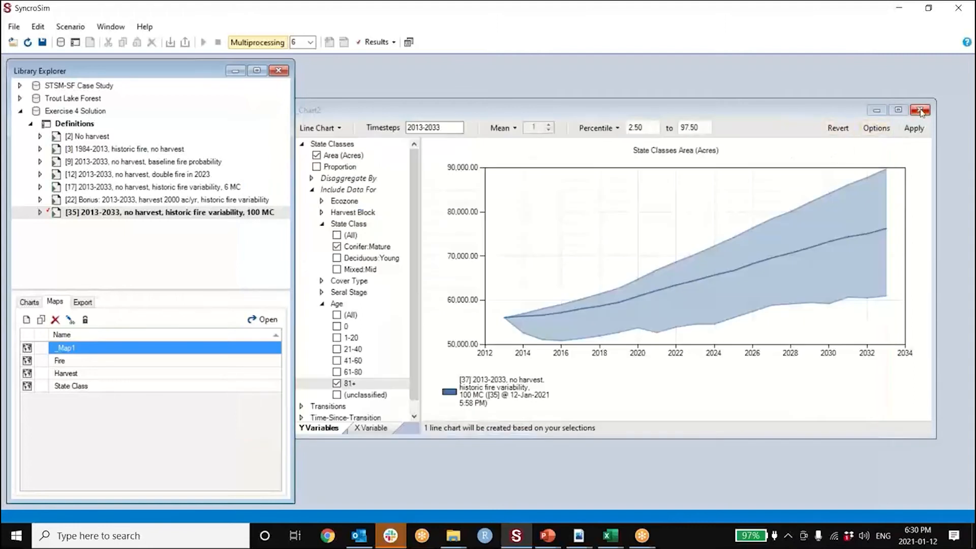
{"action": "left_click", "coordinate": [920, 111]}
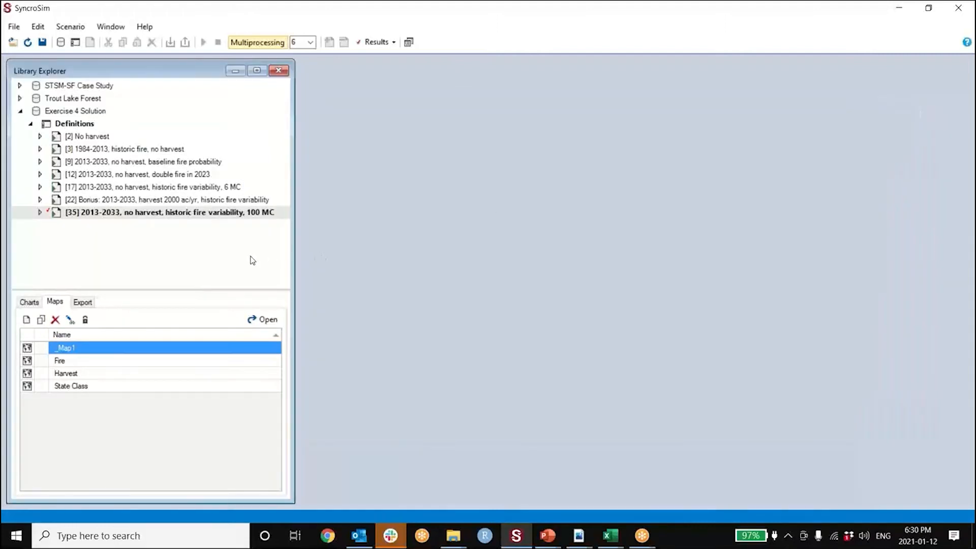
Step: Open the scenario "Bonus: 2013-2033, harvest 2000 ac/yr, historic fire variability" and view its transition targets
{"action": "left_click", "coordinate": [169, 203]}
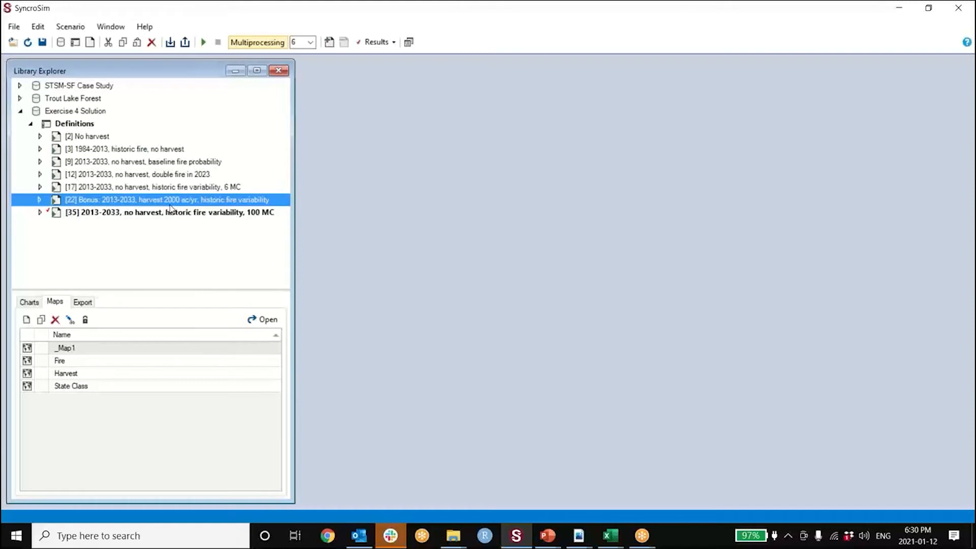
{"action": "double_click", "coordinate": [175, 205]}
{"action": "left_click_drag", "start_coordinate": [310, 142], "coordinate": [432, 111]}
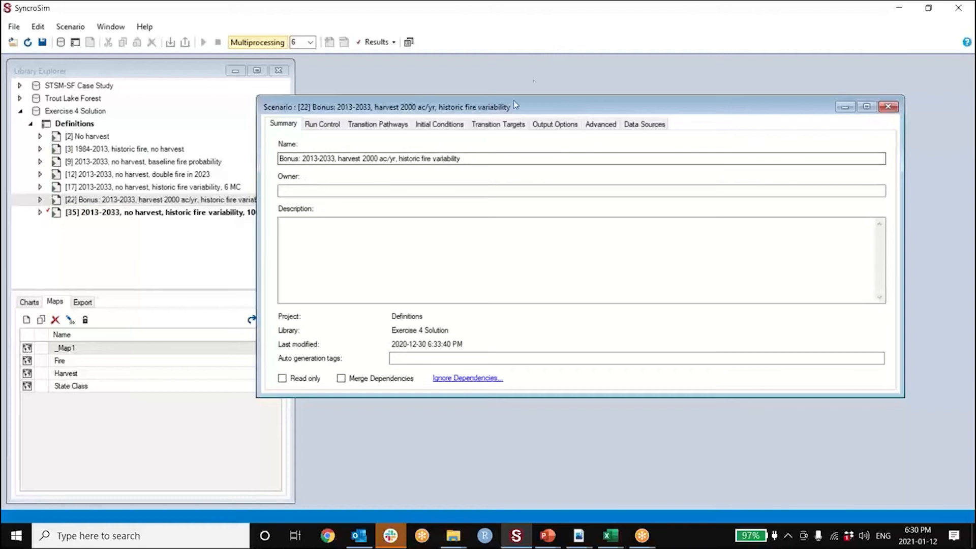
{"action": "left_click", "coordinate": [493, 127]}
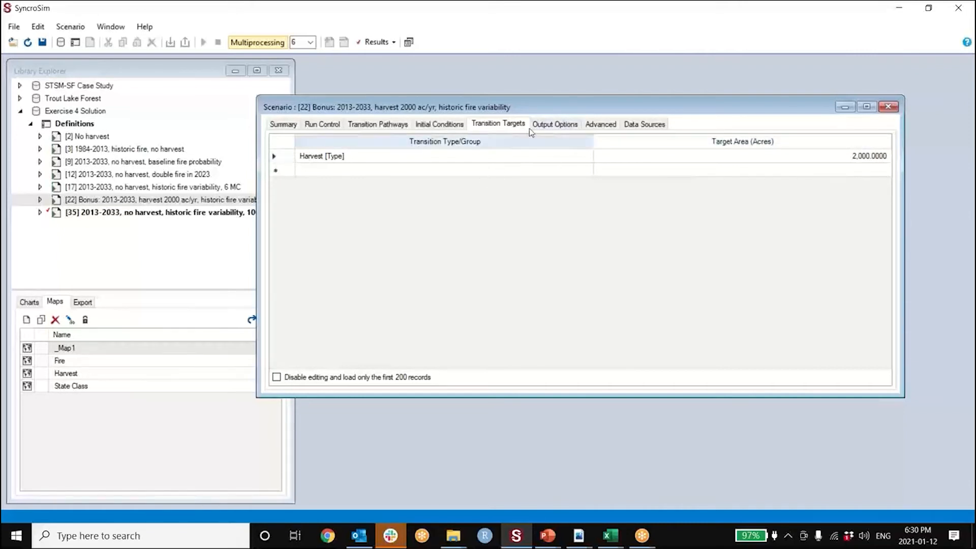
Step: Show the Bonus scenario's transition multipliers and examine the Fire [Type] row in a slightly widened window
{"action": "left_click", "coordinate": [600, 124]}
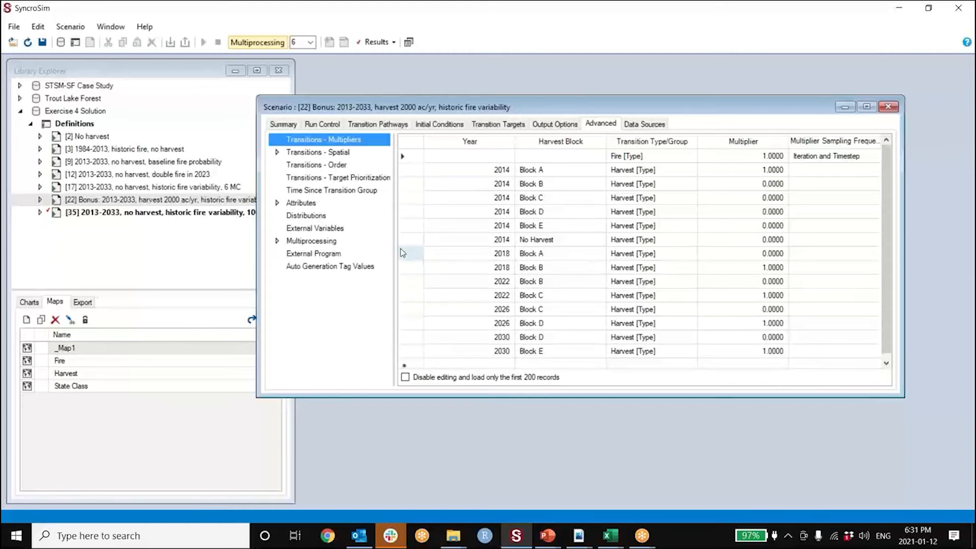
{"action": "left_click", "coordinate": [407, 160]}
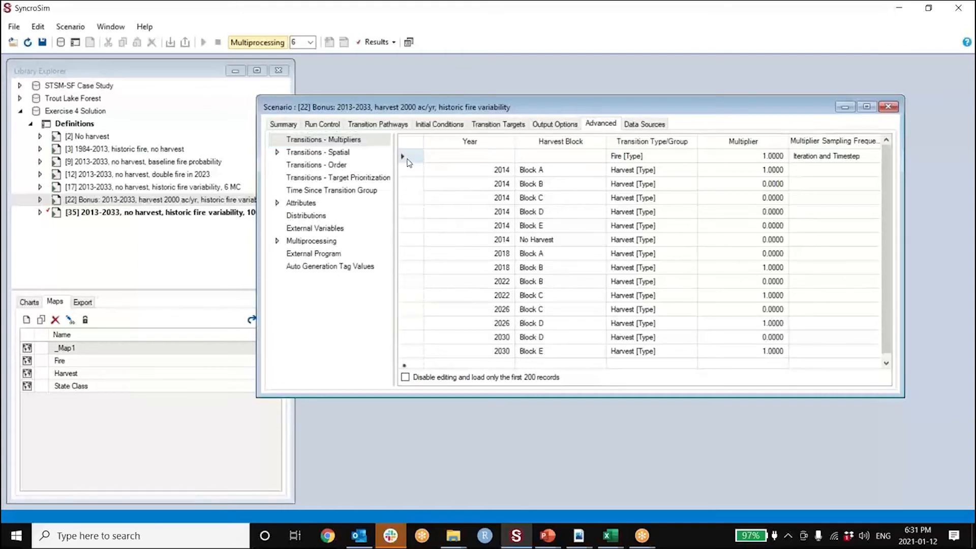
{"action": "left_click", "coordinate": [403, 157]}
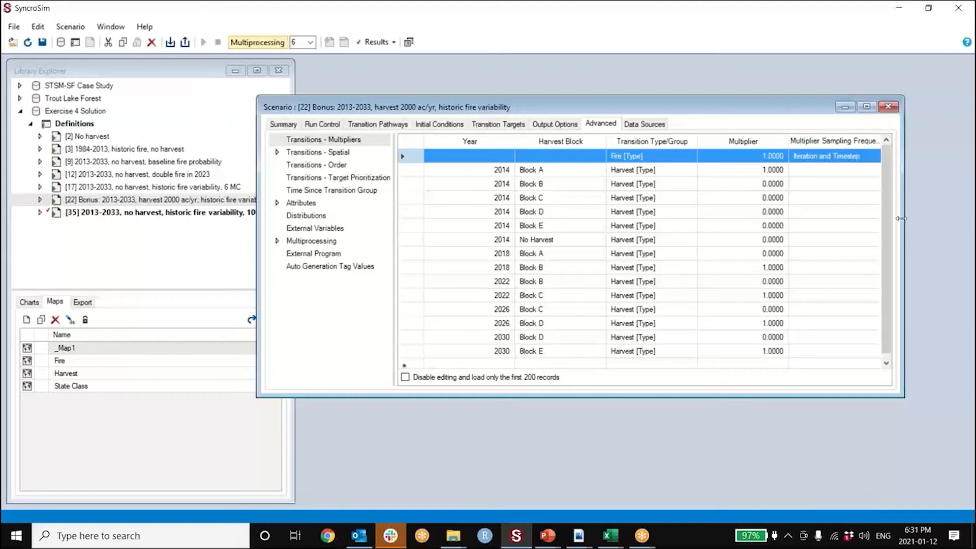
{"action": "left_click_drag", "start_coordinate": [899, 218], "coordinate": [913, 219]}
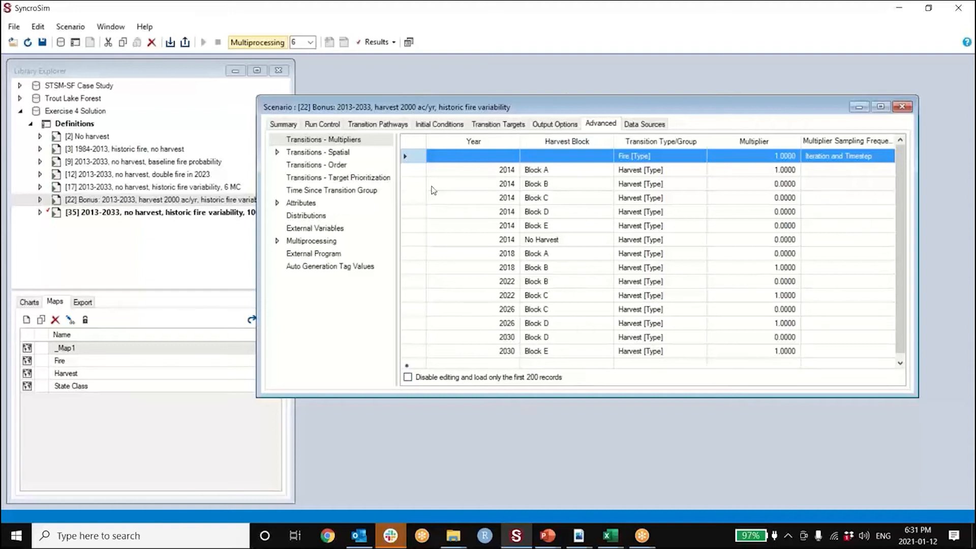
Step: Examine the Harvest [Type] multipliers by year and block, comparing the 2014 rows with the 2018 rows for Blocks A and B
{"action": "left_click_drag", "start_coordinate": [410, 170], "coordinate": [407, 348]}
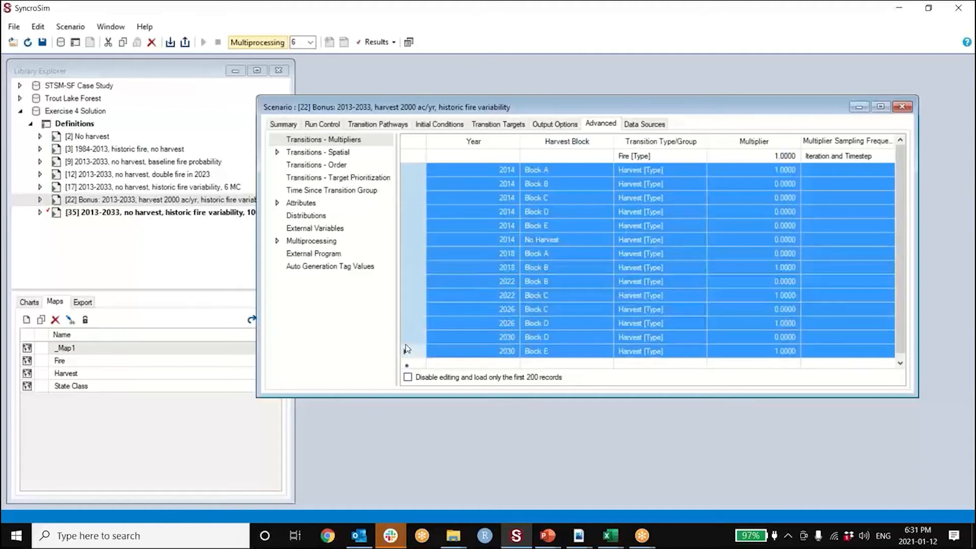
{"action": "left_click", "coordinate": [413, 175]}
{"action": "left_click_drag", "start_coordinate": [415, 175], "coordinate": [403, 239]}
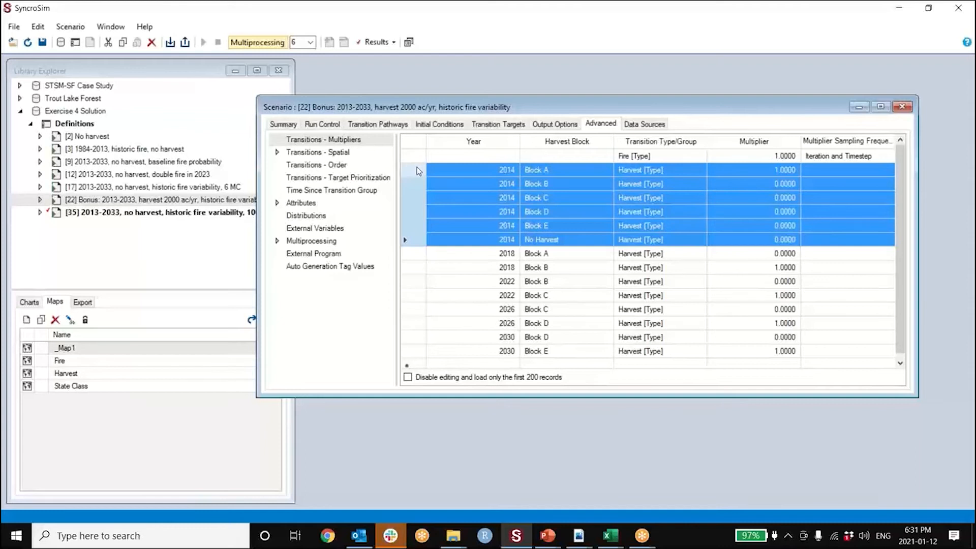
{"action": "left_click", "coordinate": [441, 171]}
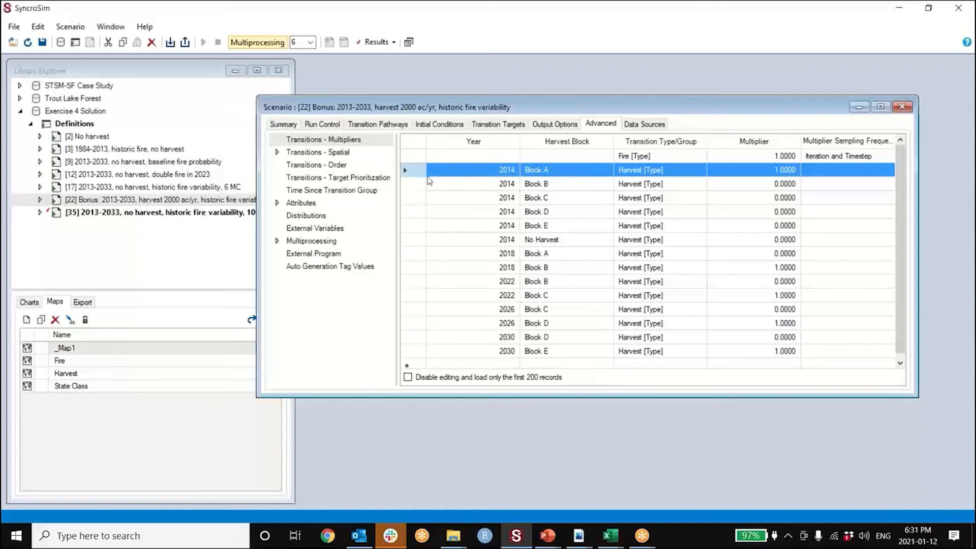
{"action": "left_click", "coordinate": [409, 188]}
{"action": "left_click_drag", "start_coordinate": [409, 188], "coordinate": [409, 226]}
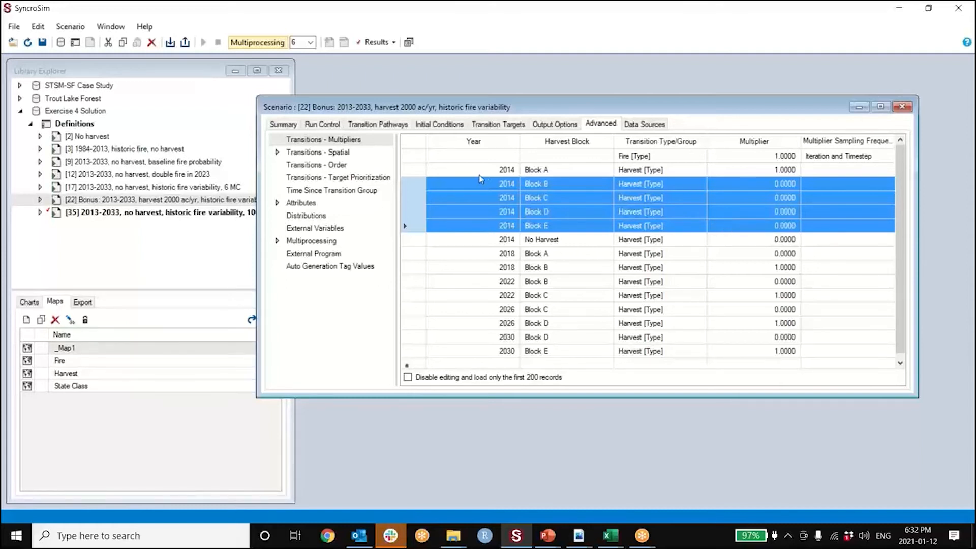
{"action": "left_click", "coordinate": [403, 168]}
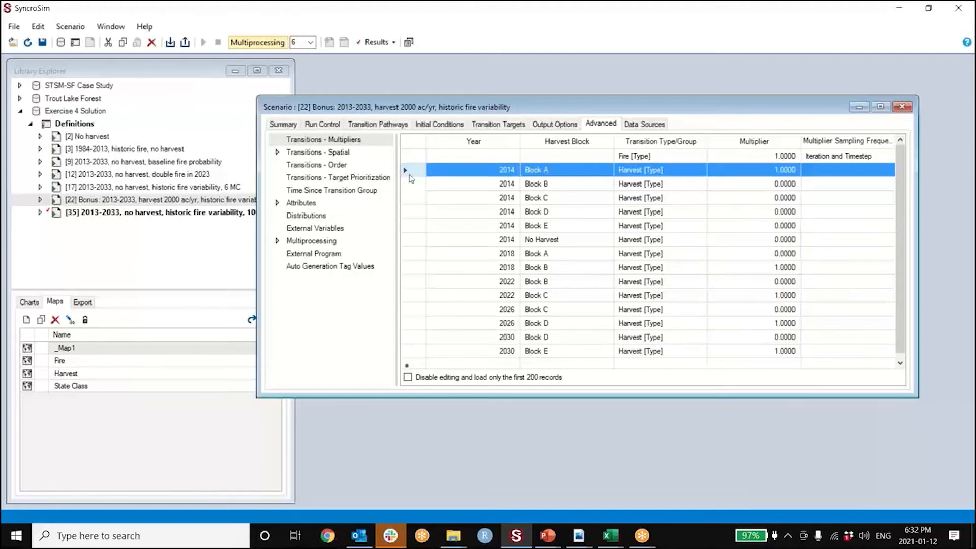
{"action": "left_click_drag", "start_coordinate": [417, 184], "coordinate": [411, 229]}
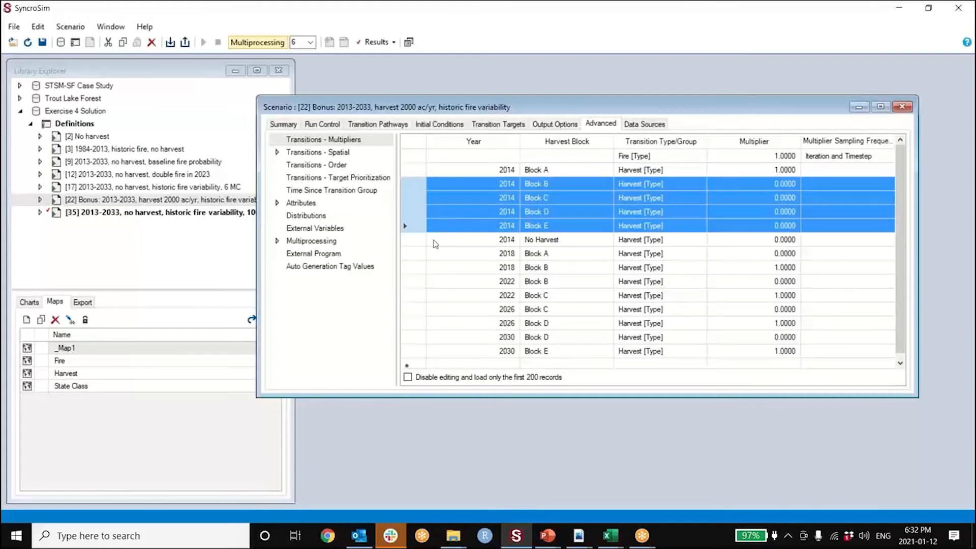
{"action": "left_click", "coordinate": [425, 255]}
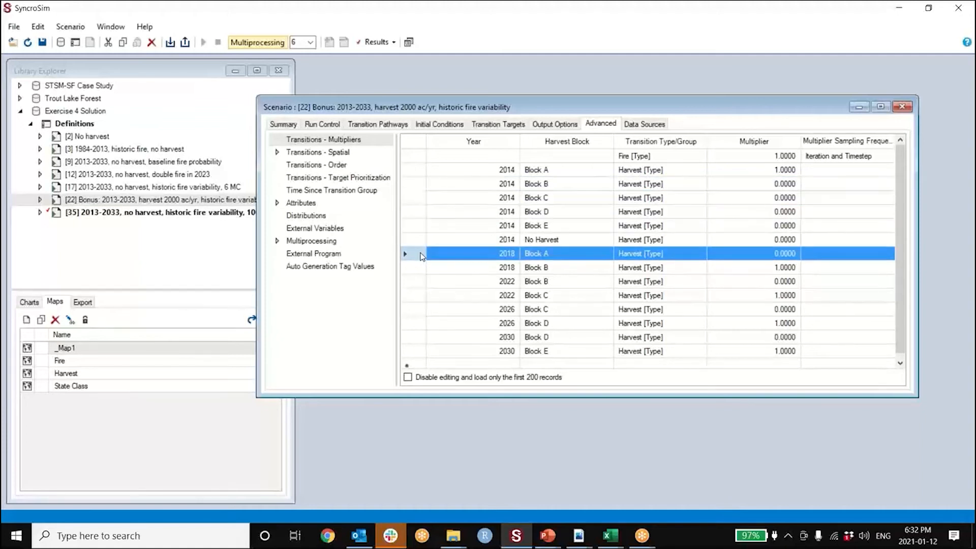
{"action": "left_click", "coordinate": [411, 267], "text": "shift"}
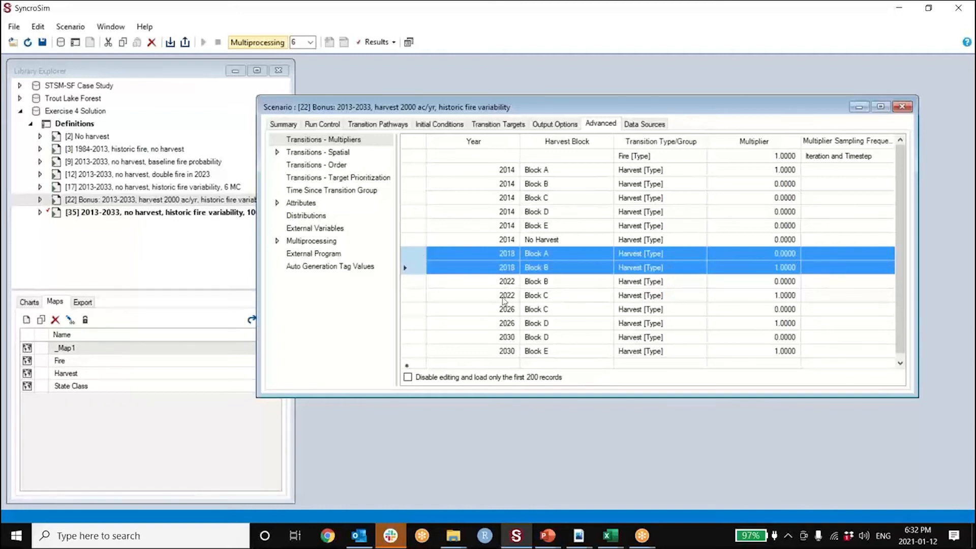
{"action": "left_click_drag", "start_coordinate": [411, 198], "coordinate": [407, 243]}
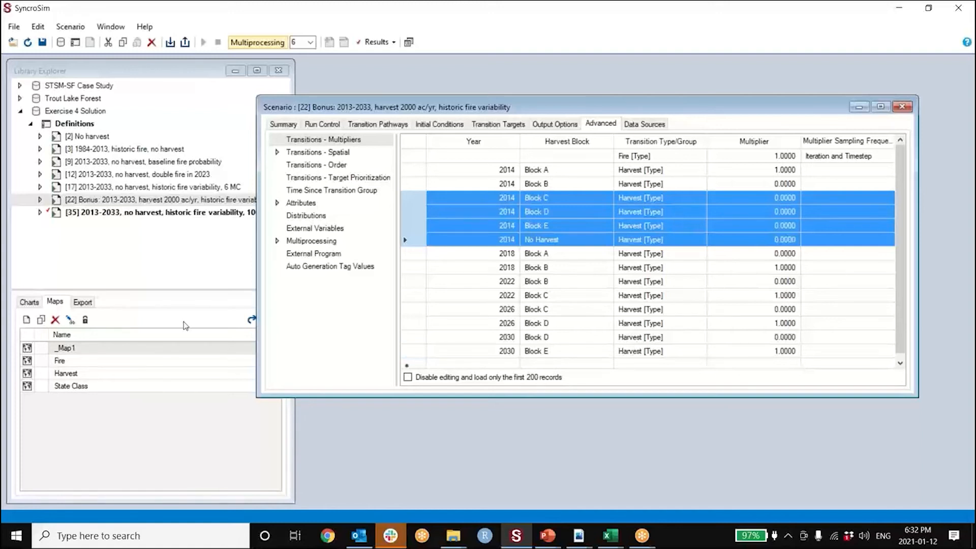
Step: View the saved Harvest map for the currently selected results, and close it
{"action": "left_click", "coordinate": [93, 375]}
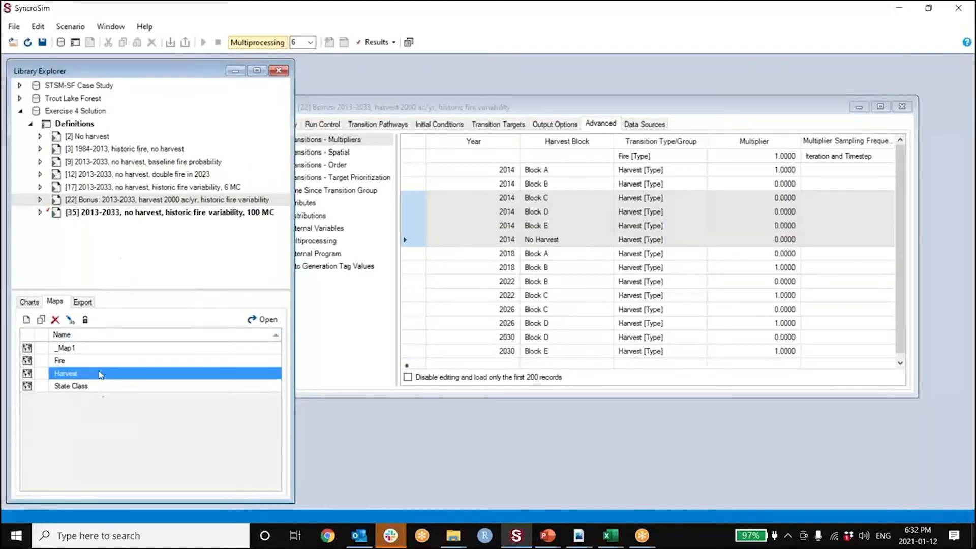
{"action": "double_click", "coordinate": [99, 372]}
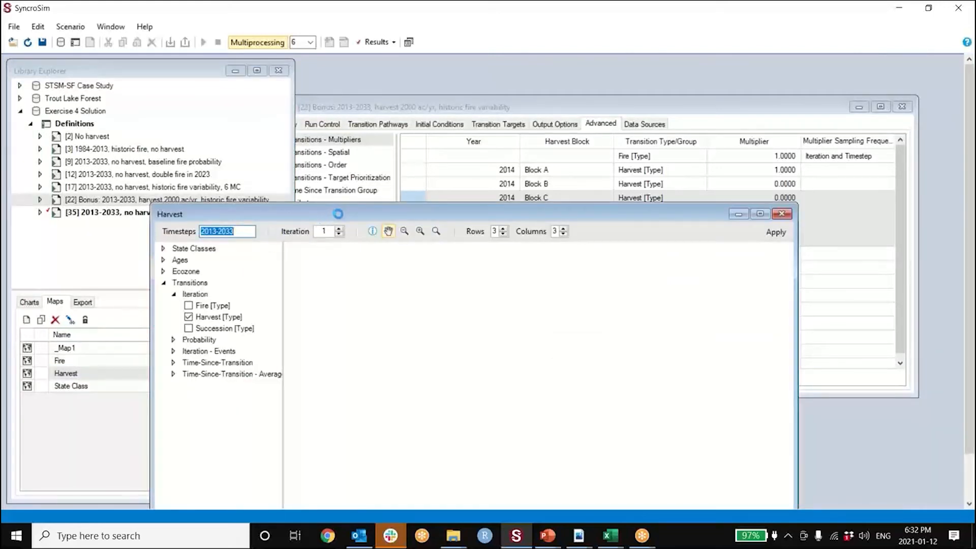
{"action": "left_click_drag", "start_coordinate": [339, 214], "coordinate": [341, 201]}
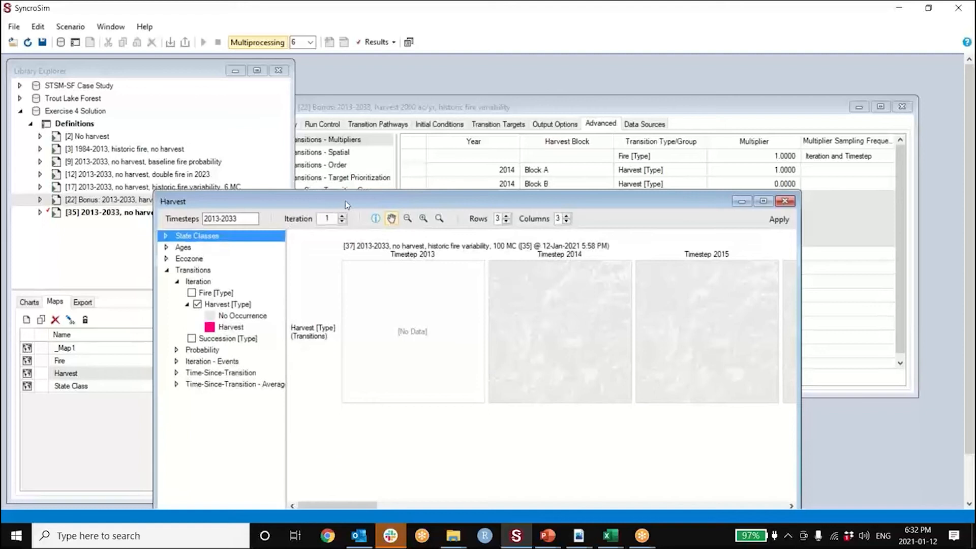
{"action": "left_click", "coordinate": [785, 201]}
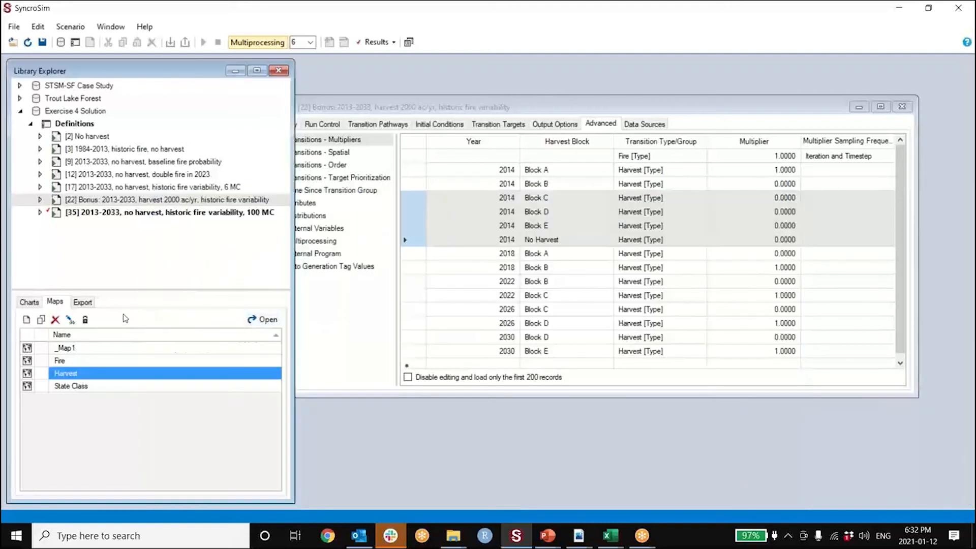
Step: Create a new chart with Transitions Area (Acres) as its Y variable
{"action": "left_click", "coordinate": [26, 302]}
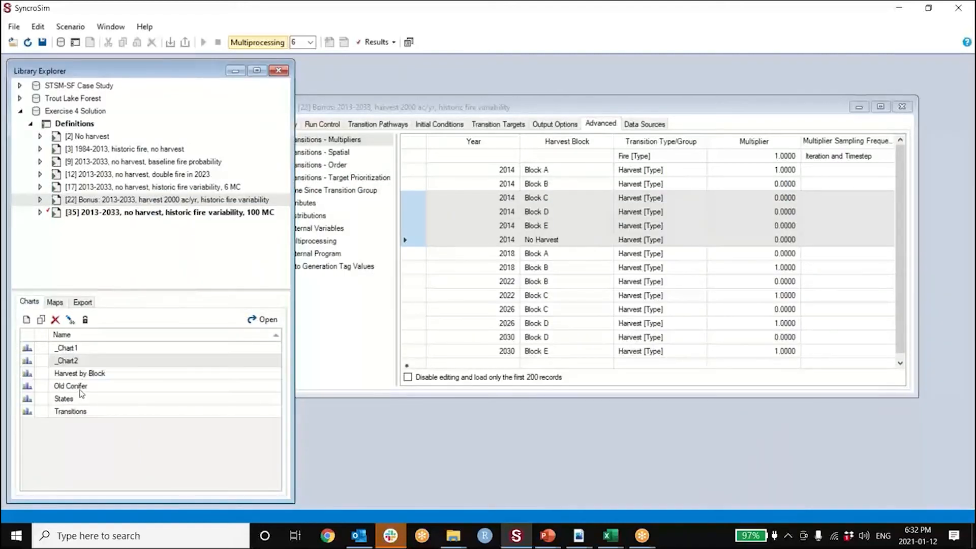
{"action": "left_click", "coordinate": [27, 319]}
{"action": "left_click", "coordinate": [524, 283]}
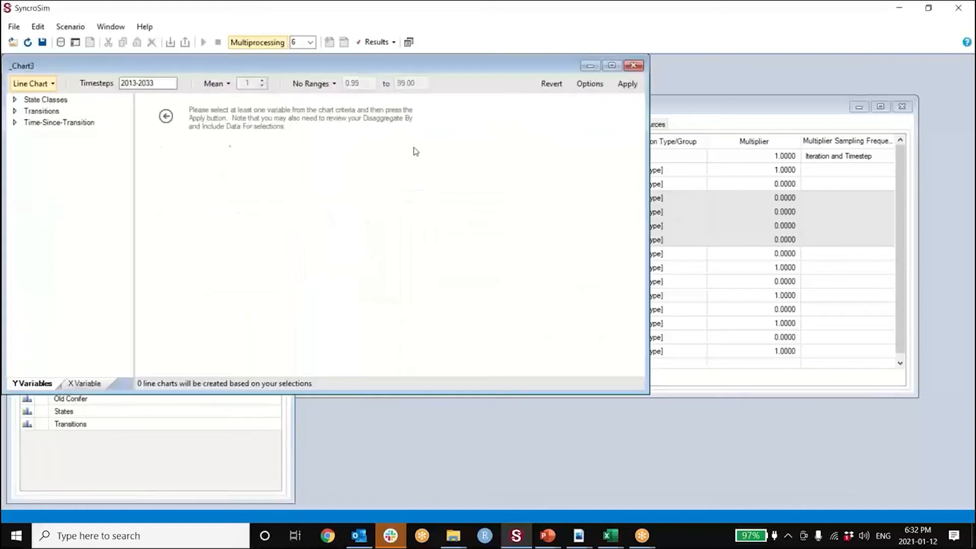
{"action": "left_click_drag", "start_coordinate": [217, 64], "coordinate": [451, 130]}
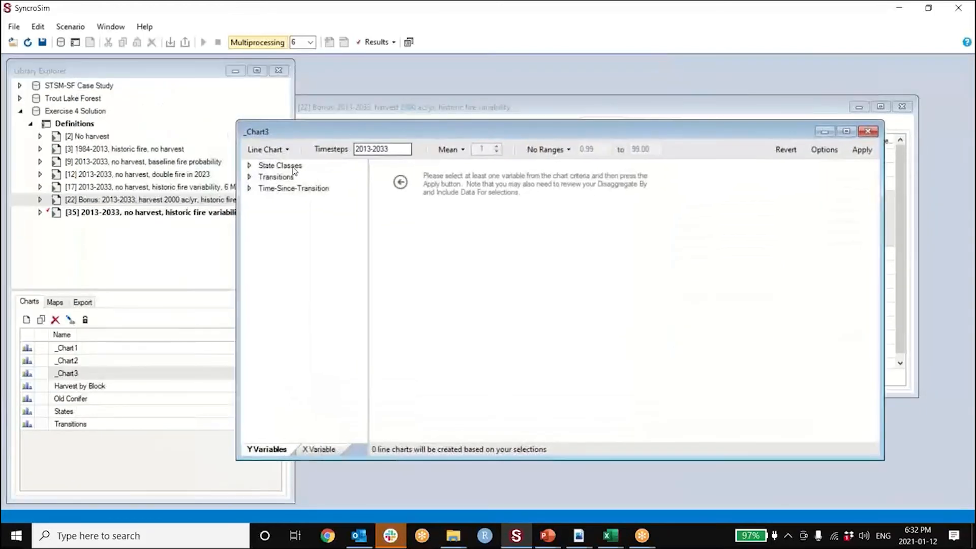
{"action": "left_click", "coordinate": [250, 177]}
{"action": "left_click", "coordinate": [264, 188]}
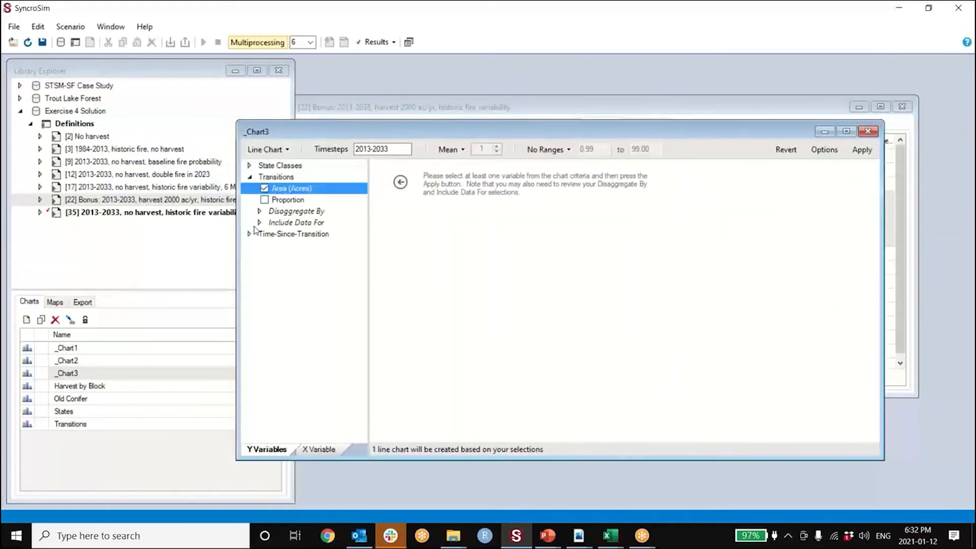
Step: Limit the chart data to the Harvest [Type] transition, exclude the blank harvest block, and apply the settings
{"action": "left_click", "coordinate": [259, 212]}
{"action": "left_click", "coordinate": [260, 212]}
{"action": "left_click", "coordinate": [259, 223]}
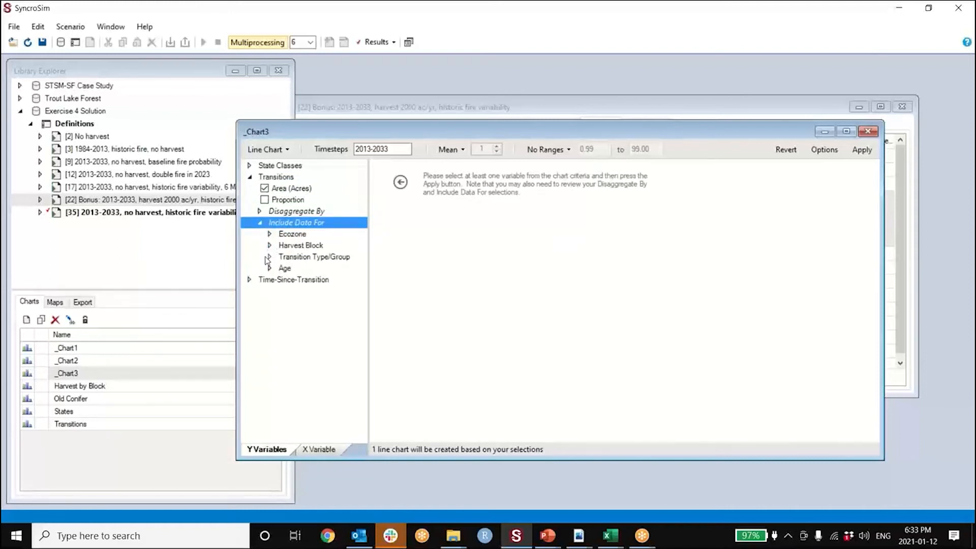
{"action": "left_click", "coordinate": [270, 257]}
{"action": "left_click", "coordinate": [284, 268]}
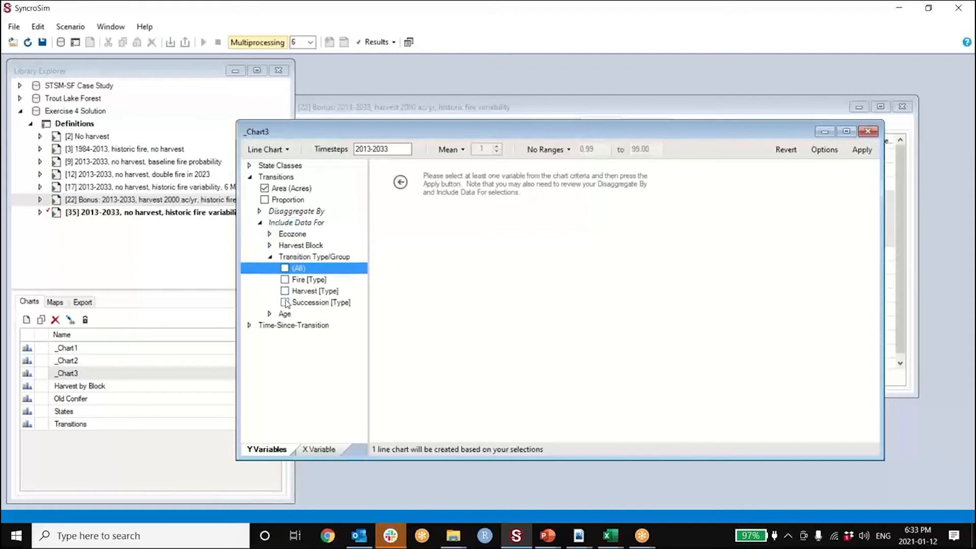
{"action": "left_click", "coordinate": [285, 290]}
{"action": "double_click", "coordinate": [278, 246]}
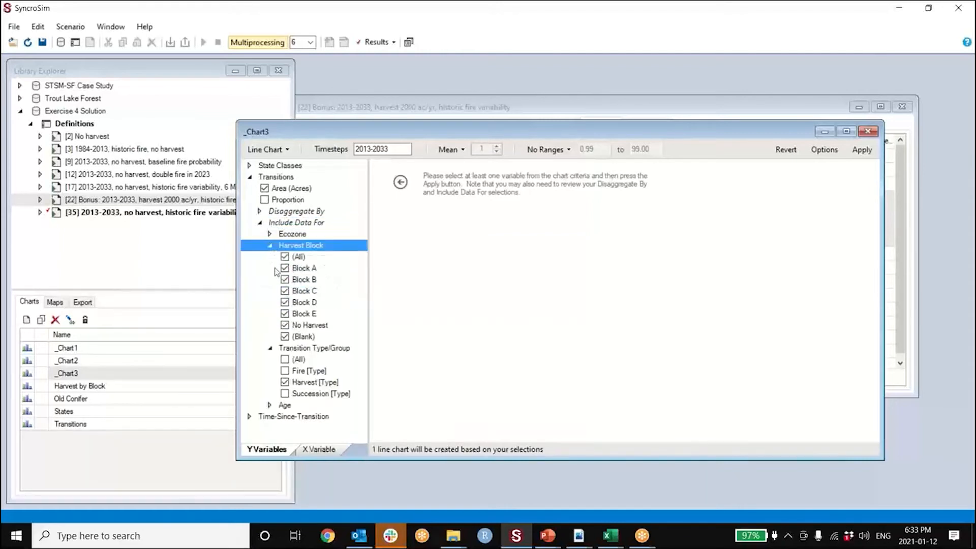
{"action": "left_click", "coordinate": [285, 336]}
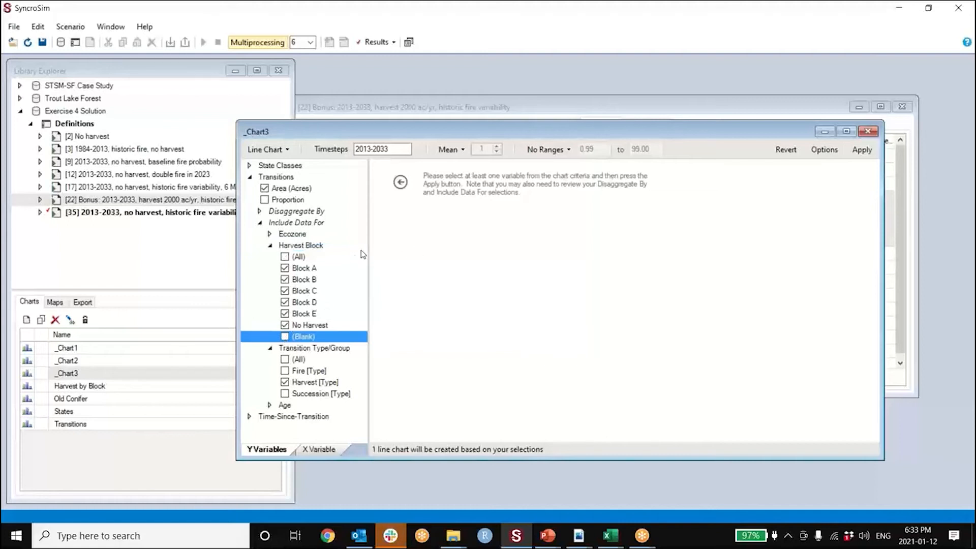
{"action": "left_click", "coordinate": [862, 149]}
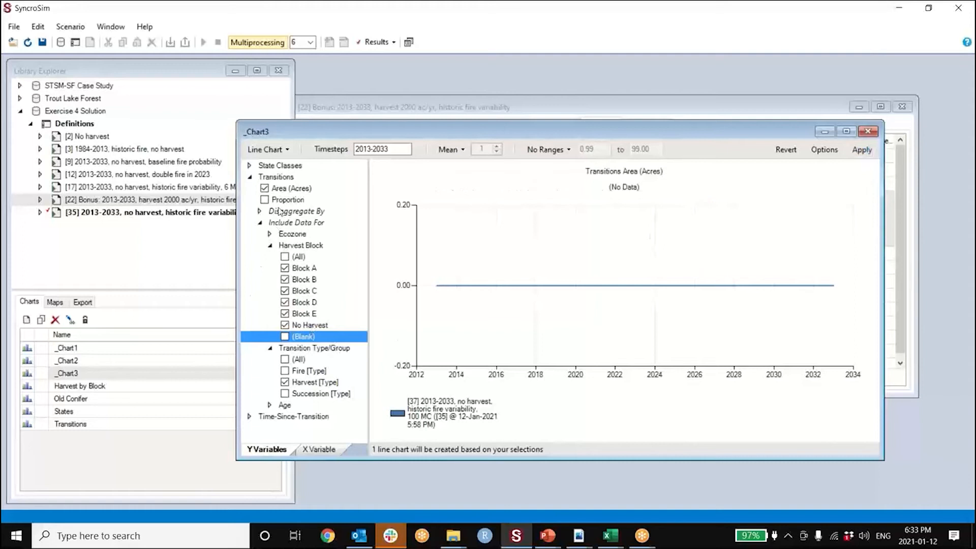
Step: Disaggregate the transition area chart by Harvest Block, apply it, and view the charts at full window size
{"action": "left_click", "coordinate": [260, 212]}
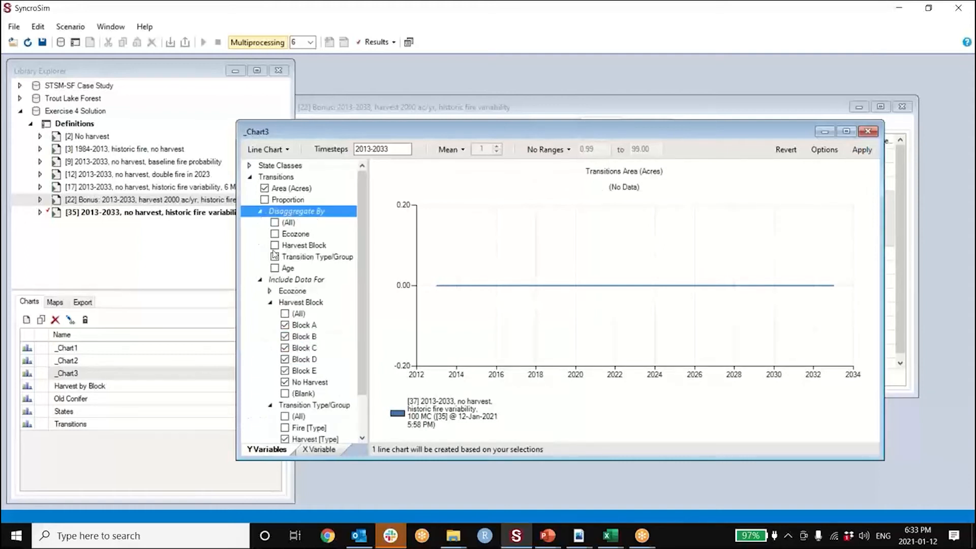
{"action": "left_click", "coordinate": [275, 246]}
{"action": "left_click", "coordinate": [860, 152]}
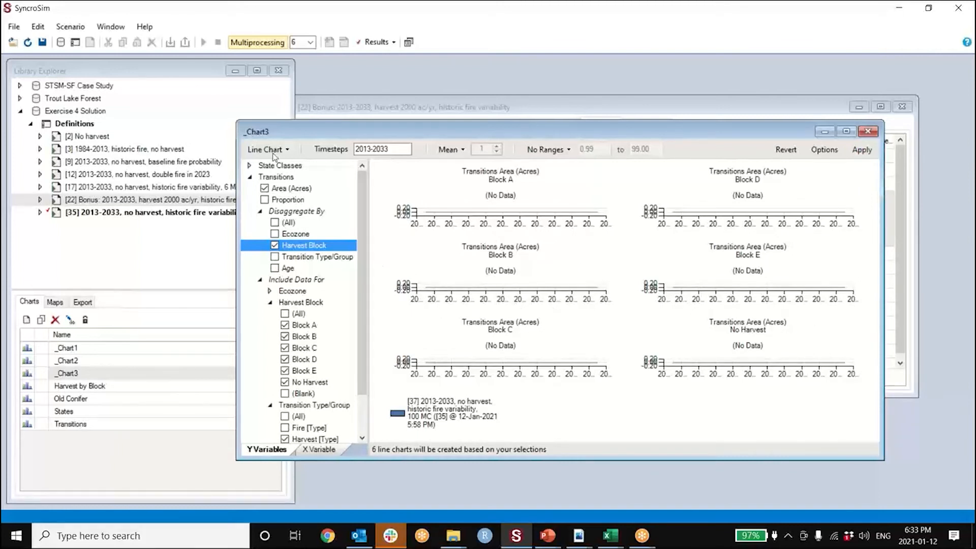
{"action": "left_click_drag", "start_coordinate": [468, 134], "coordinate": [523, 101]}
{"action": "left_click", "coordinate": [901, 98]}
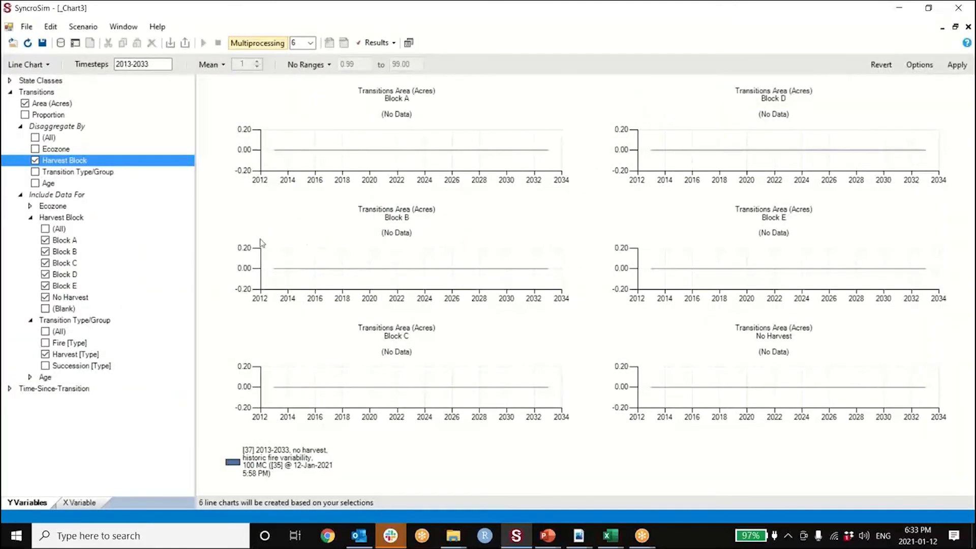
{"action": "left_click", "coordinate": [955, 26]}
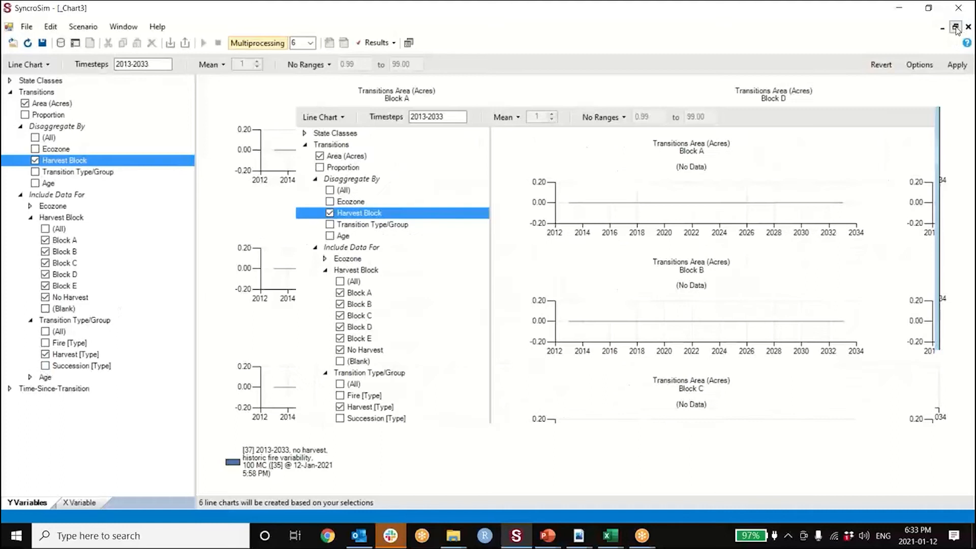
Step: Replace the 100 MC no-harvest scenario in the results with the Bonus harvest 2000 ac/yr scenario, and maximize the chart
{"action": "left_click_drag", "start_coordinate": [437, 98], "coordinate": [513, 90]}
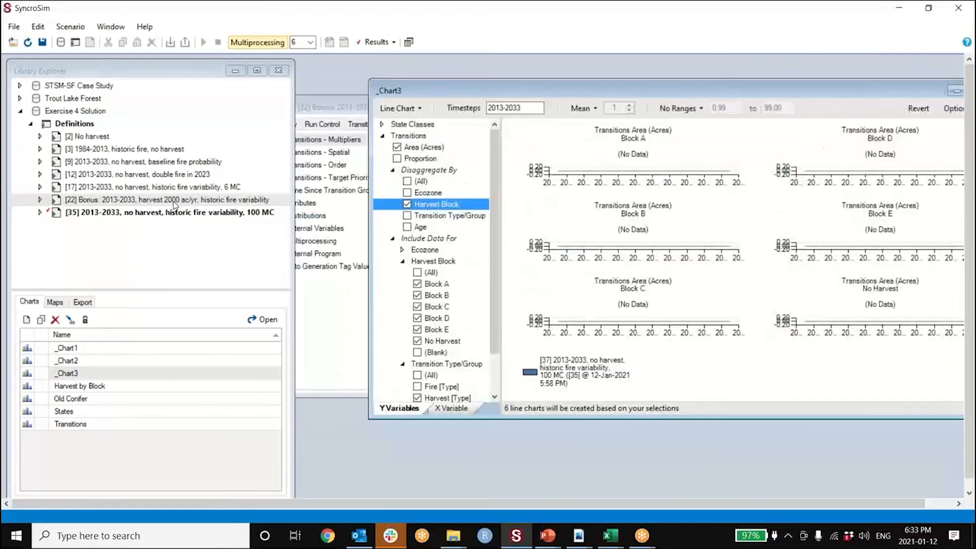
{"action": "right_click", "coordinate": [184, 214]}
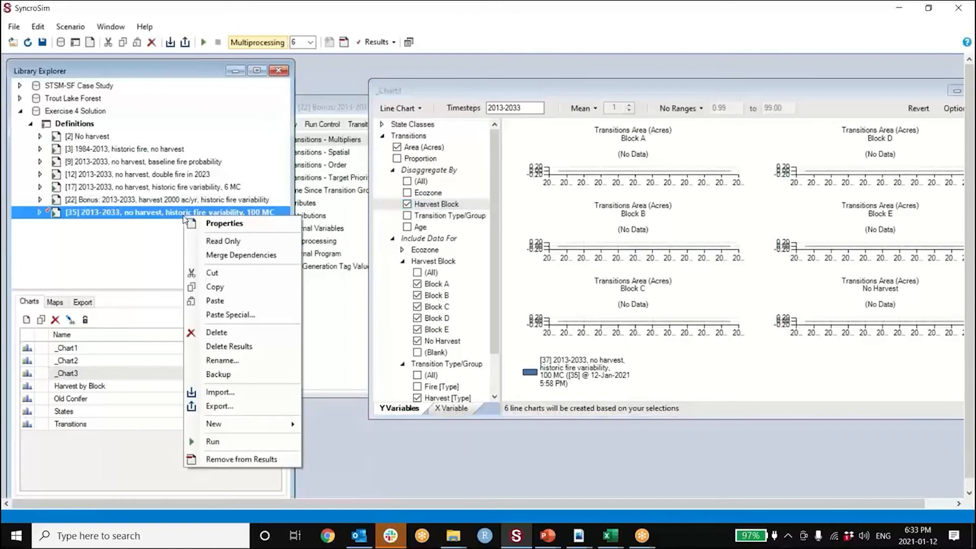
{"action": "left_click", "coordinate": [229, 460]}
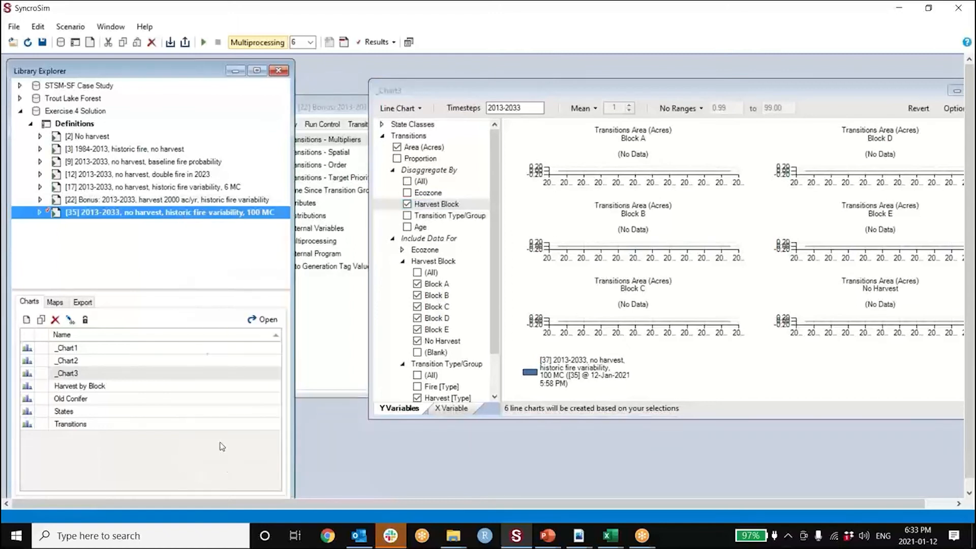
{"action": "right_click", "coordinate": [183, 201]}
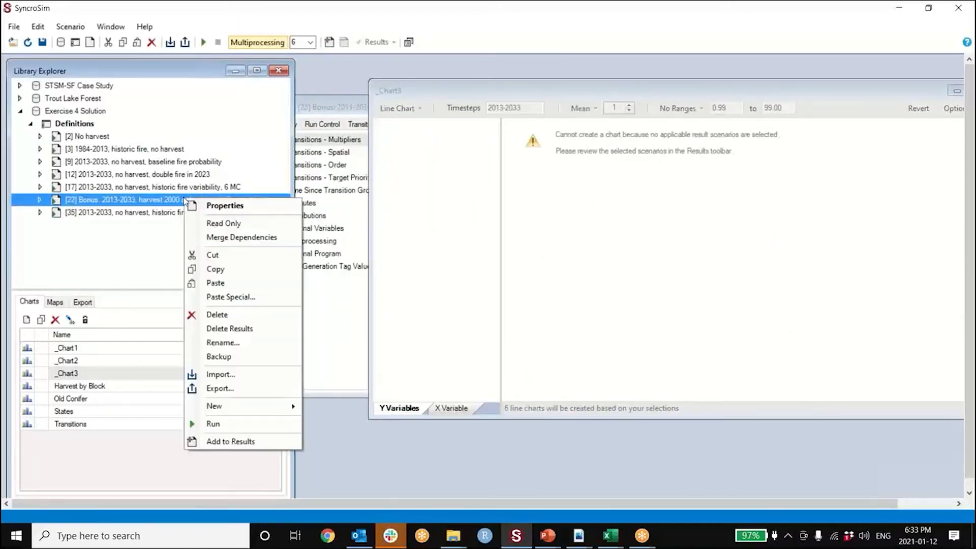
{"action": "left_click", "coordinate": [230, 442]}
{"action": "left_click_drag", "start_coordinate": [598, 92], "coordinate": [454, 109]}
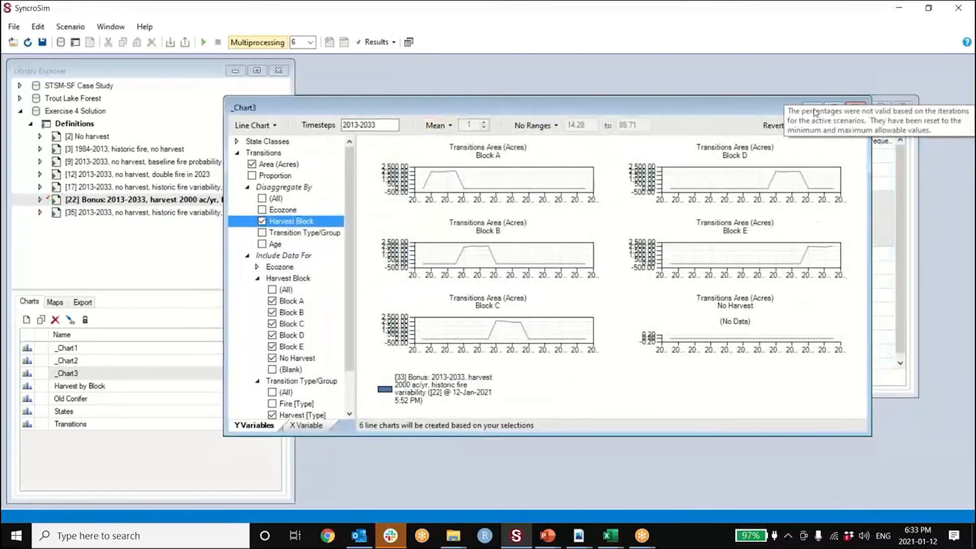
{"action": "left_click_drag", "start_coordinate": [703, 108], "coordinate": [625, 113]}
{"action": "left_click", "coordinate": [755, 112]}
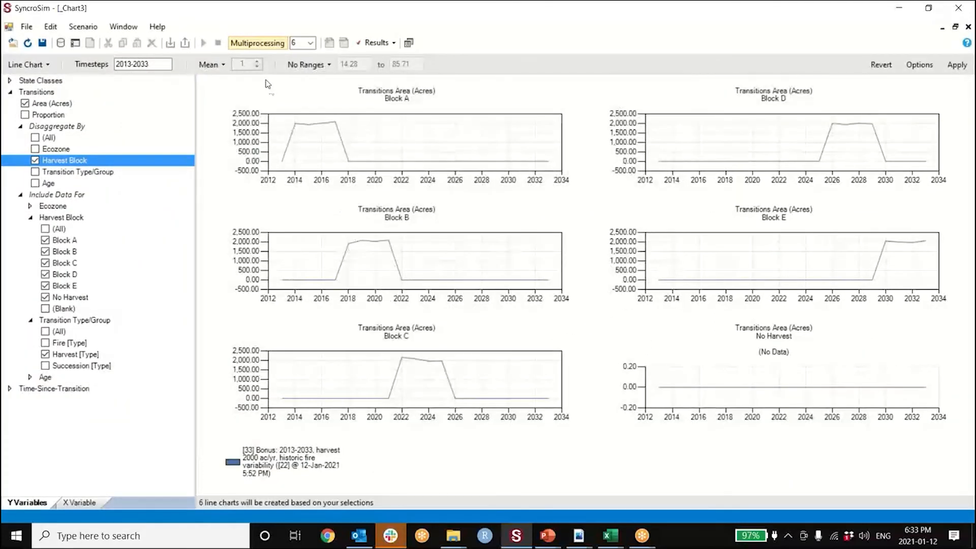
Step: Set the chart's timesteps to 2014-2033, apply the change, and view the harvested area per block
{"action": "left_click", "coordinate": [131, 65]}
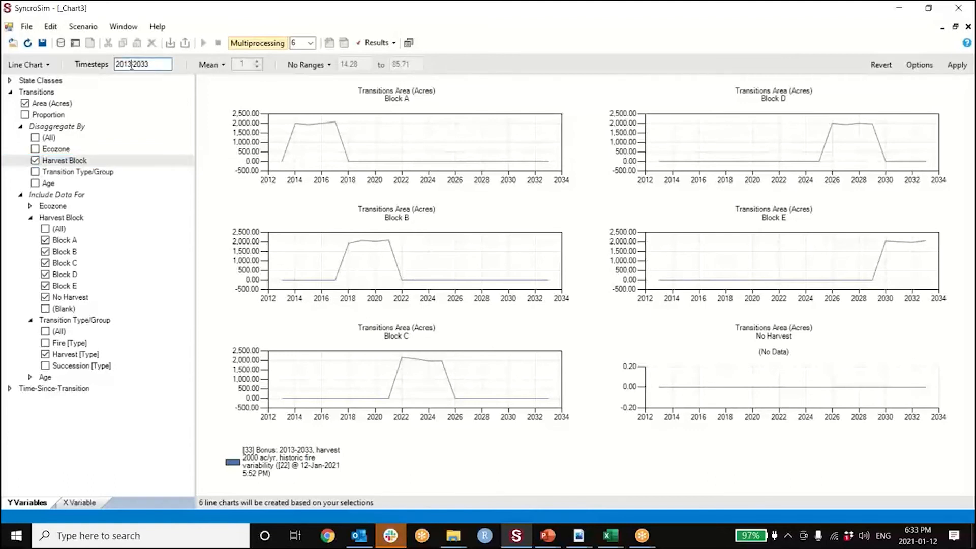
{"action": "key", "text": "BackSpace"}
{"action": "type", "text": "4"}
{"action": "left_click", "coordinate": [957, 65]}
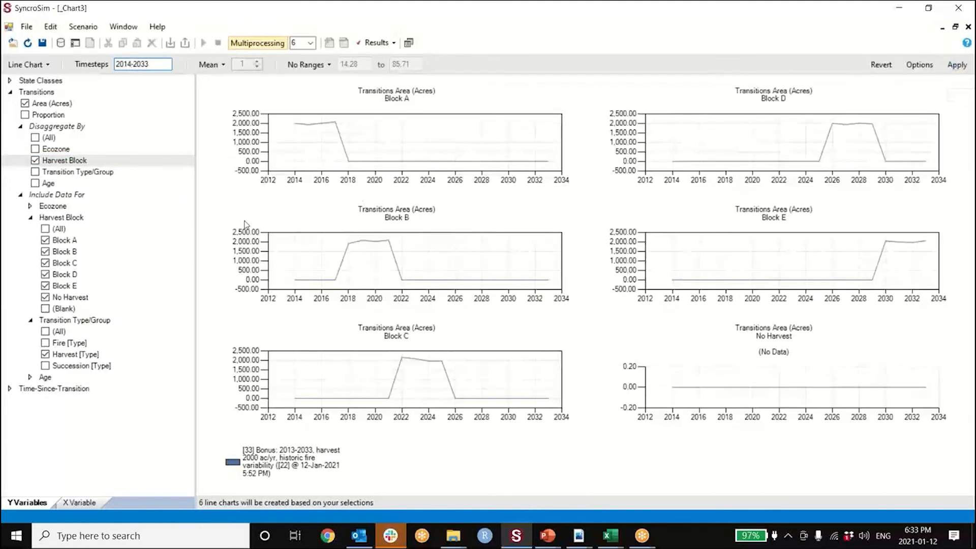
{"action": "mouse_move", "coordinate": [299, 128]}
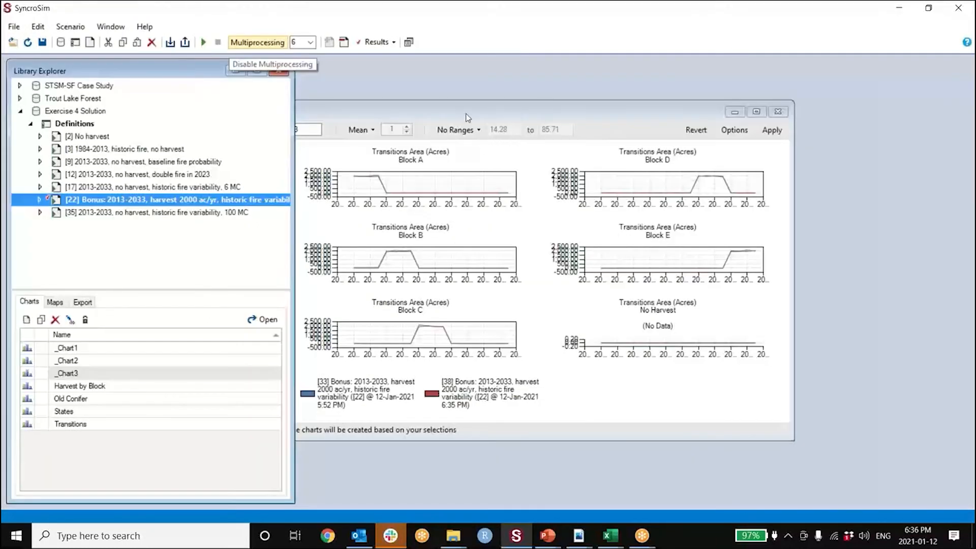
{"action": "left_click_drag", "start_coordinate": [465, 114], "coordinate": [557, 109]}
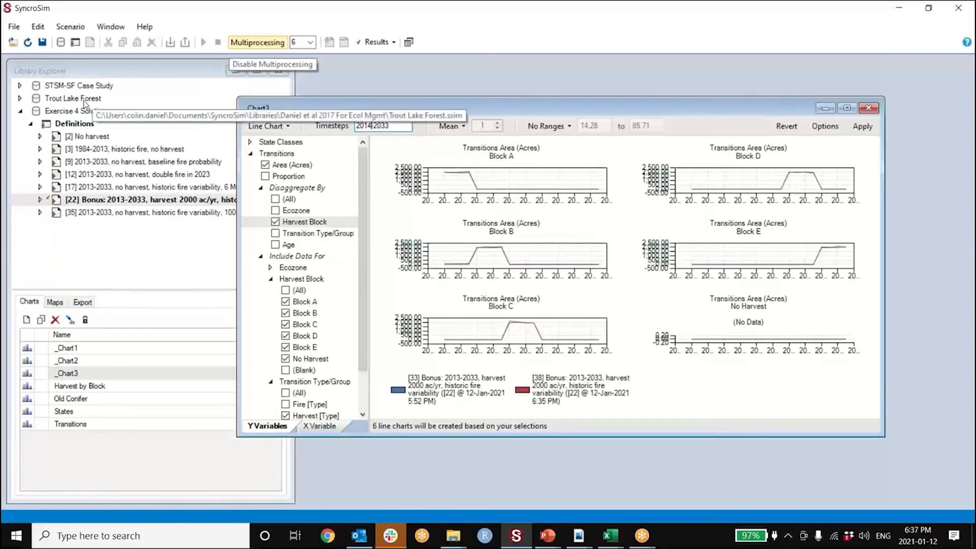
Step: Open the scenario "Future: LULC Change Scenario - Copy" under Full Scenarios of Hawaii LULC Change in the STSM-SF Case Study library
{"action": "left_click", "coordinate": [81, 85]}
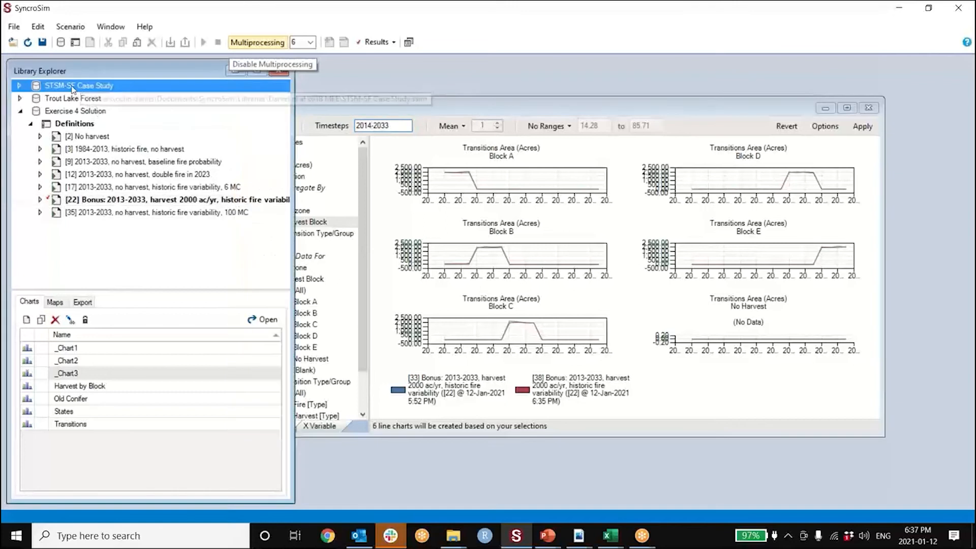
{"action": "left_click", "coordinate": [21, 86]}
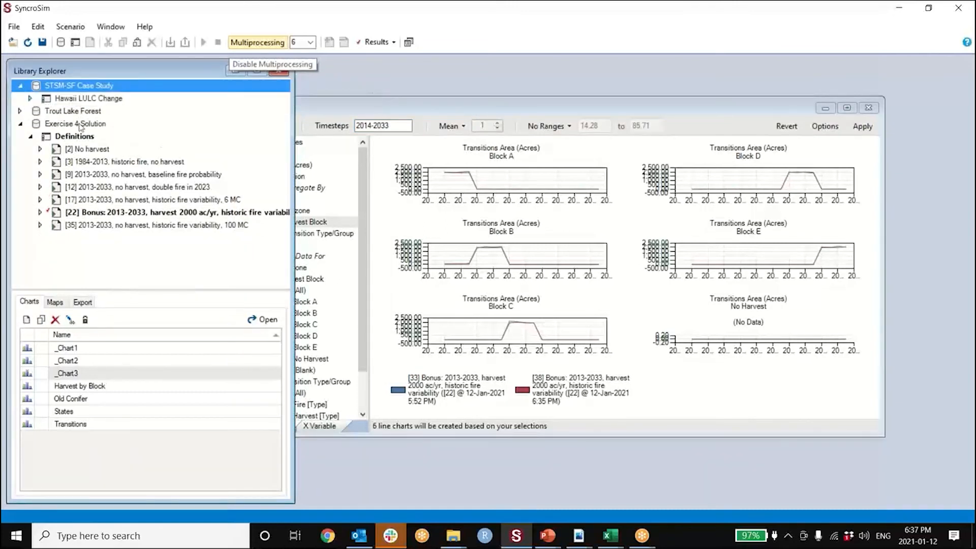
{"action": "left_click", "coordinate": [30, 98]}
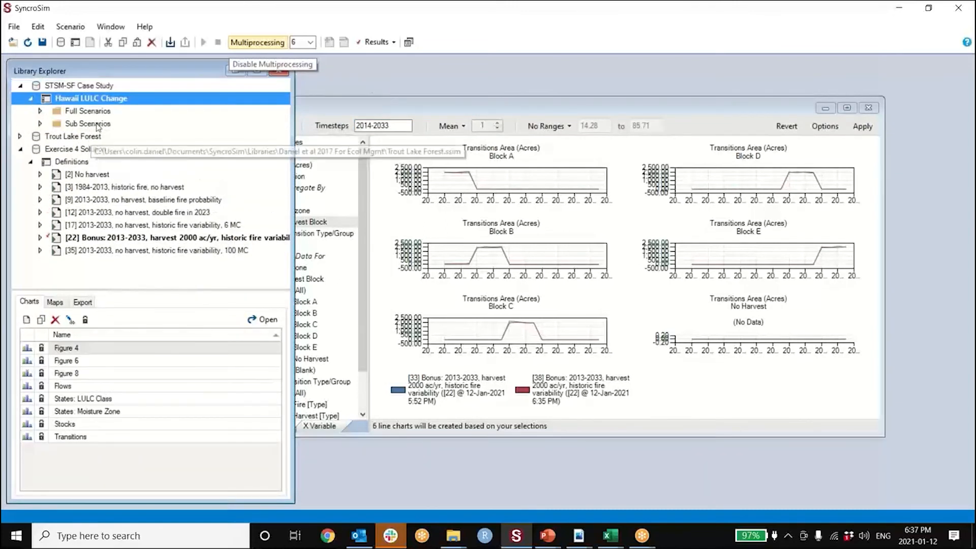
{"action": "left_click", "coordinate": [40, 111]}
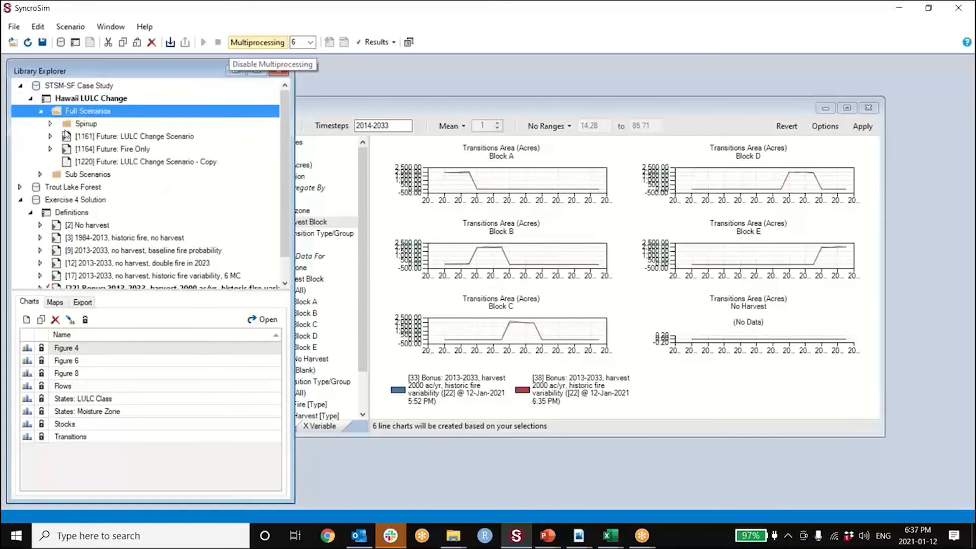
{"action": "double_click", "coordinate": [147, 160]}
{"action": "left_click_drag", "start_coordinate": [235, 114], "coordinate": [340, 104]}
Step: Show the scenario's Distributions data from its data sources, widening the window and External Variable column to examine the fire probabilities
{"action": "left_click", "coordinate": [545, 125]}
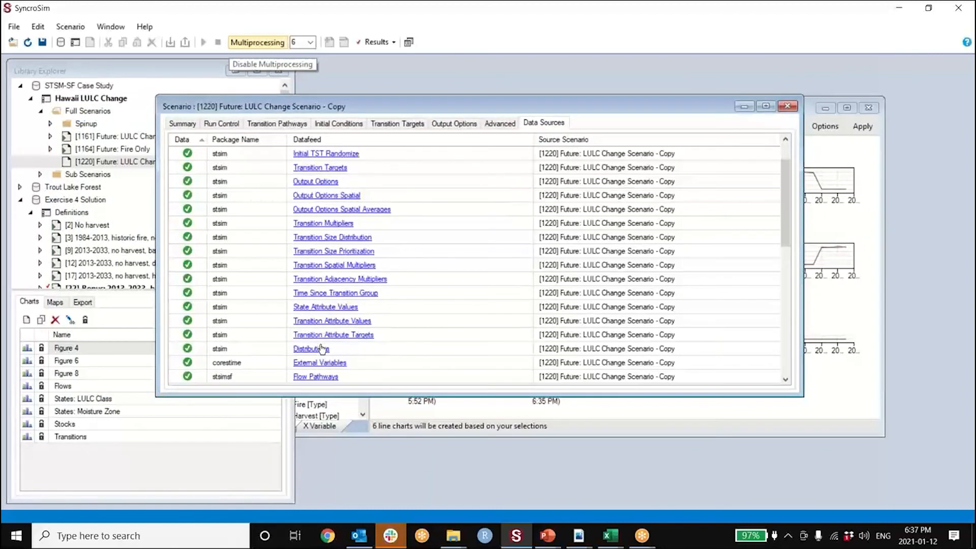
{"action": "left_click", "coordinate": [321, 348]}
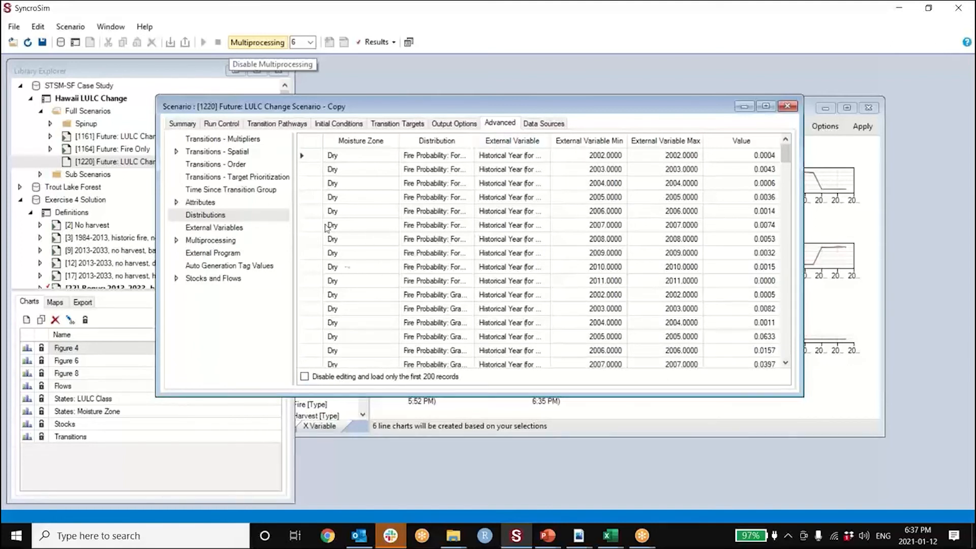
{"action": "left_click_drag", "start_coordinate": [159, 181], "coordinate": [39, 180]}
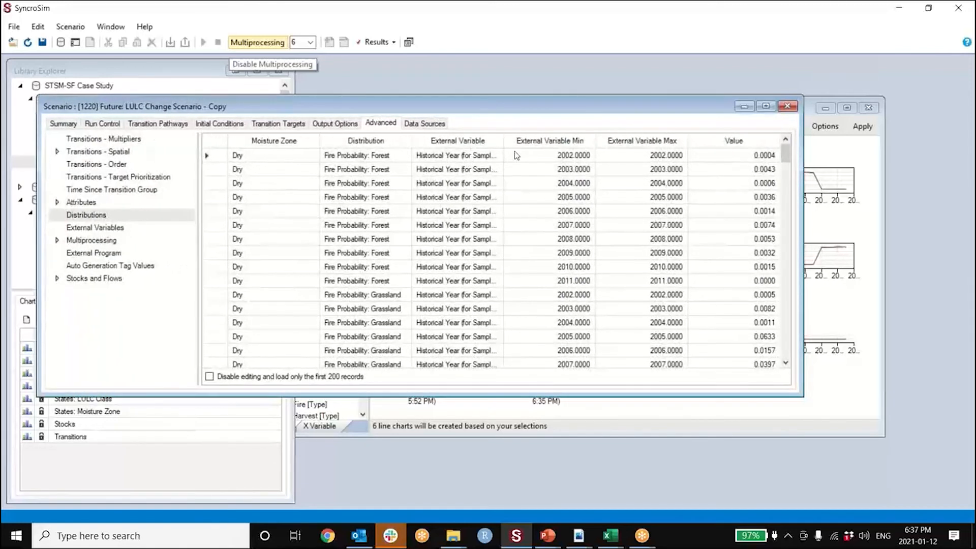
{"action": "left_click_drag", "start_coordinate": [504, 141], "coordinate": [522, 141]}
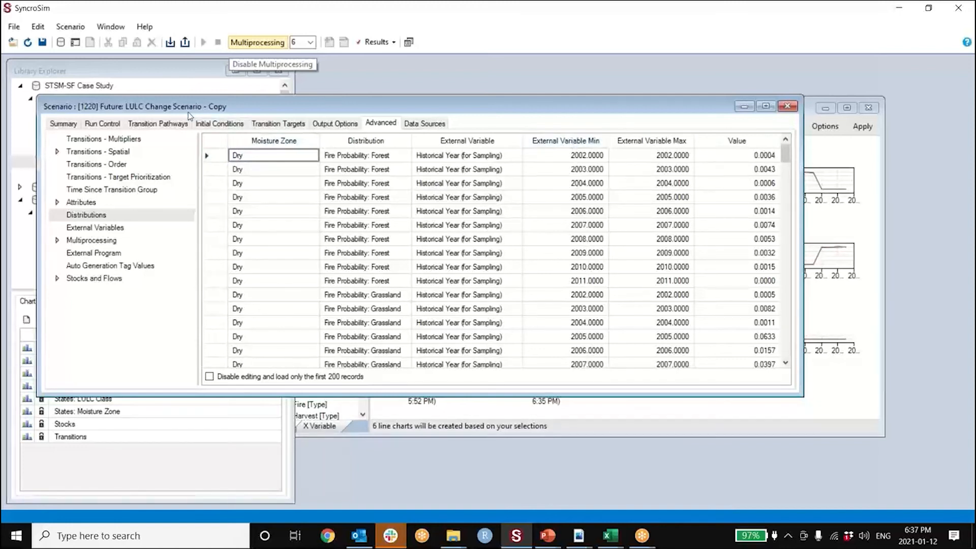
Step: Examine the scenario's External Variables sampling settings with the External Variable column widened, and close the scenario
{"action": "left_click_drag", "start_coordinate": [211, 107], "coordinate": [276, 112]}
{"action": "left_click", "coordinate": [180, 233]}
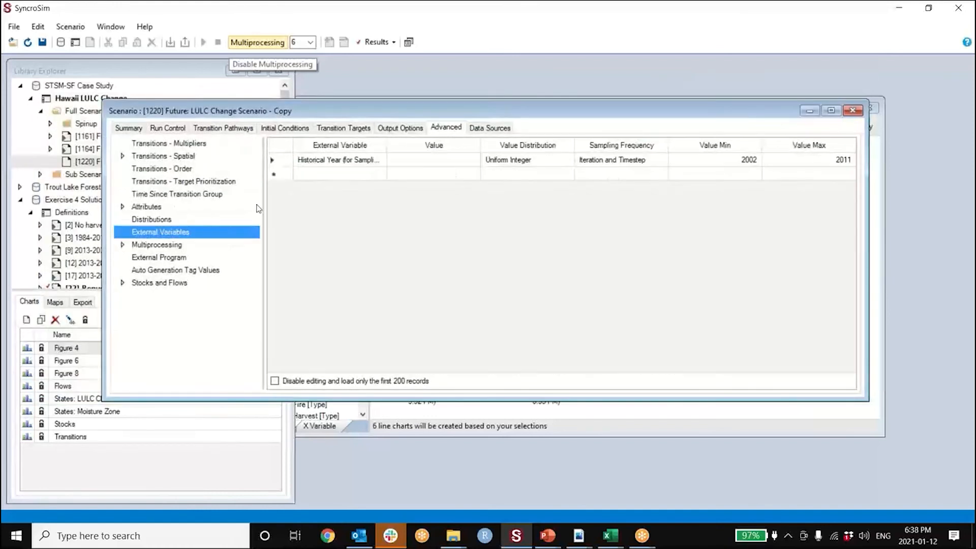
{"action": "left_click_drag", "start_coordinate": [387, 146], "coordinate": [414, 147]}
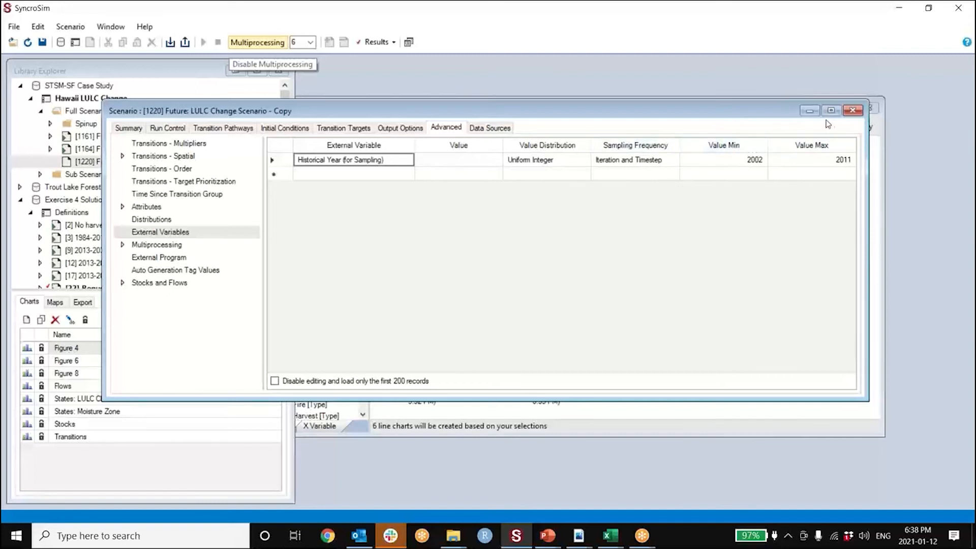
{"action": "left_click", "coordinate": [853, 111]}
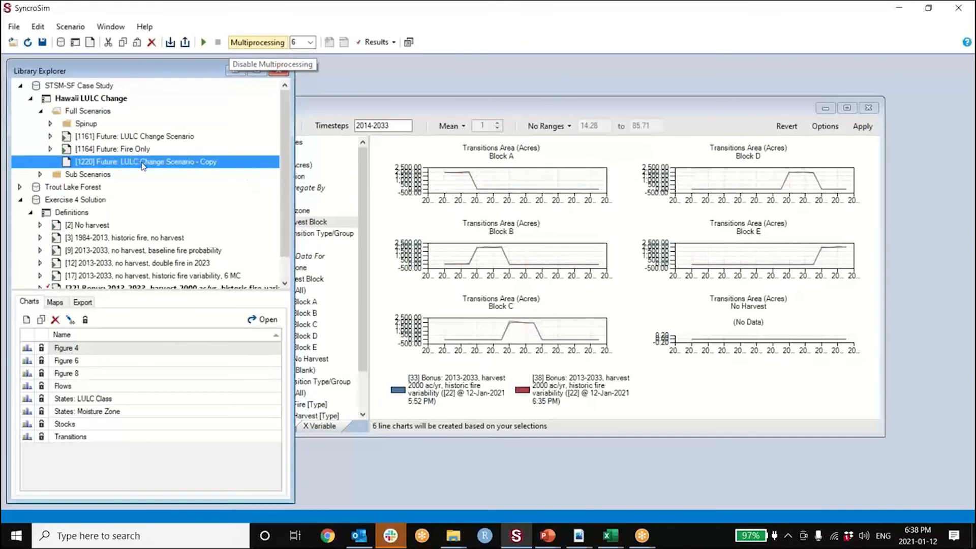
Step: Reopen "Future: LULC Change Scenario - Copy" and view its advanced transition multipliers and Distributions data
{"action": "double_click", "coordinate": [141, 161]}
{"action": "left_click", "coordinate": [410, 149]}
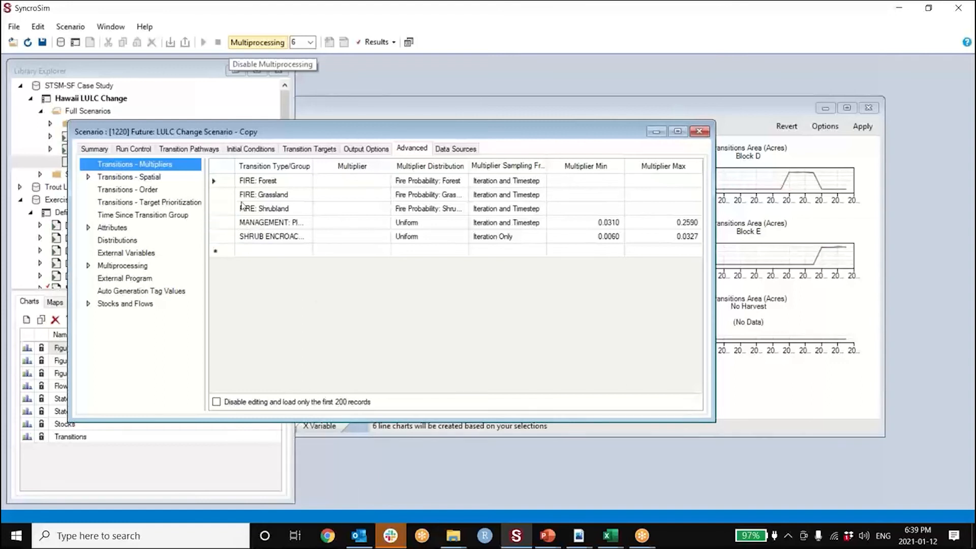
{"action": "left_click_drag", "start_coordinate": [268, 135], "coordinate": [289, 129]}
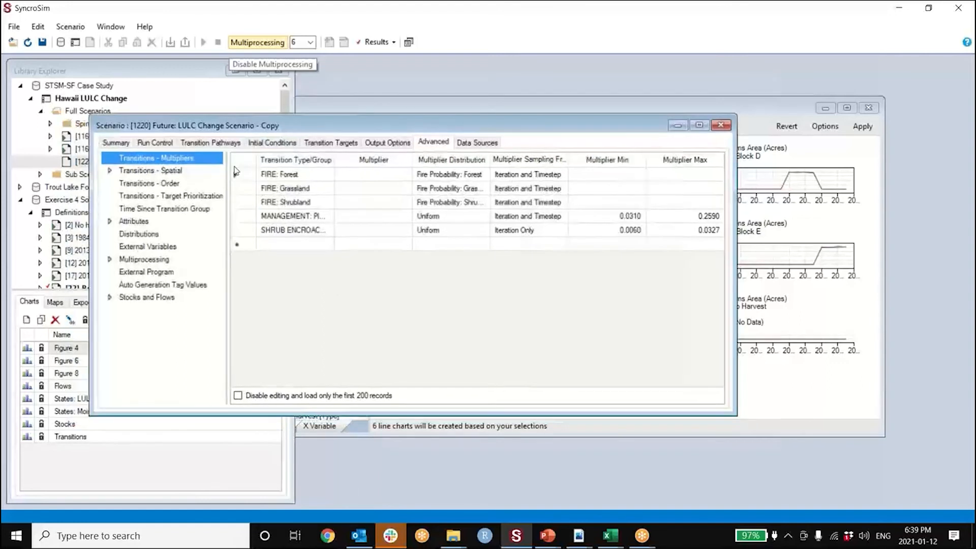
{"action": "left_click", "coordinate": [155, 234]}
{"action": "left_click_drag", "start_coordinate": [409, 160], "coordinate": [443, 171]}
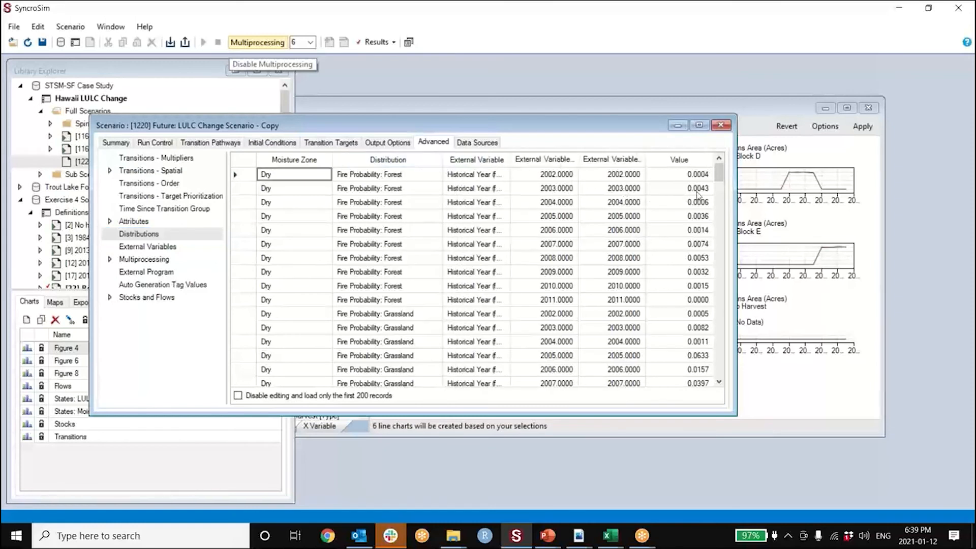
{"action": "left_click", "coordinate": [741, 213]}
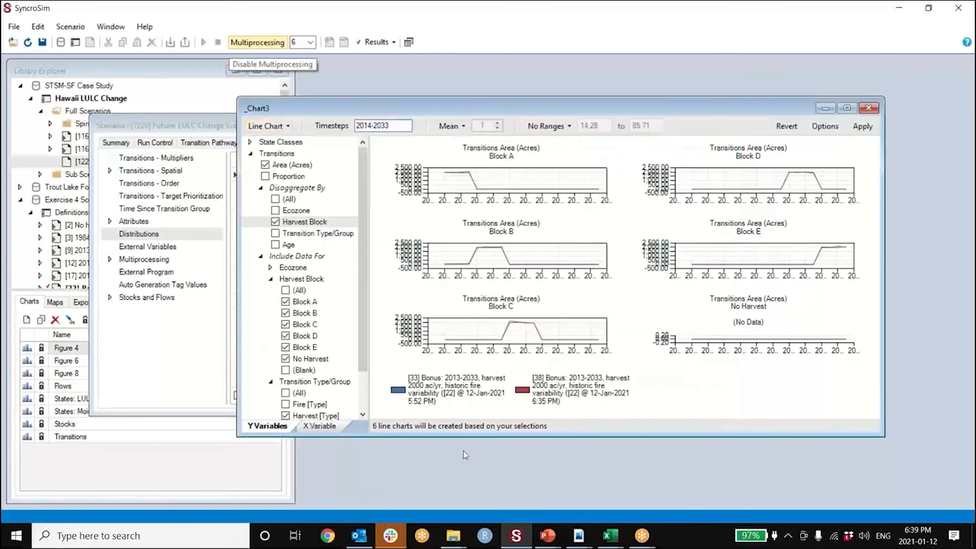
{"action": "left_click", "coordinate": [516, 536]}
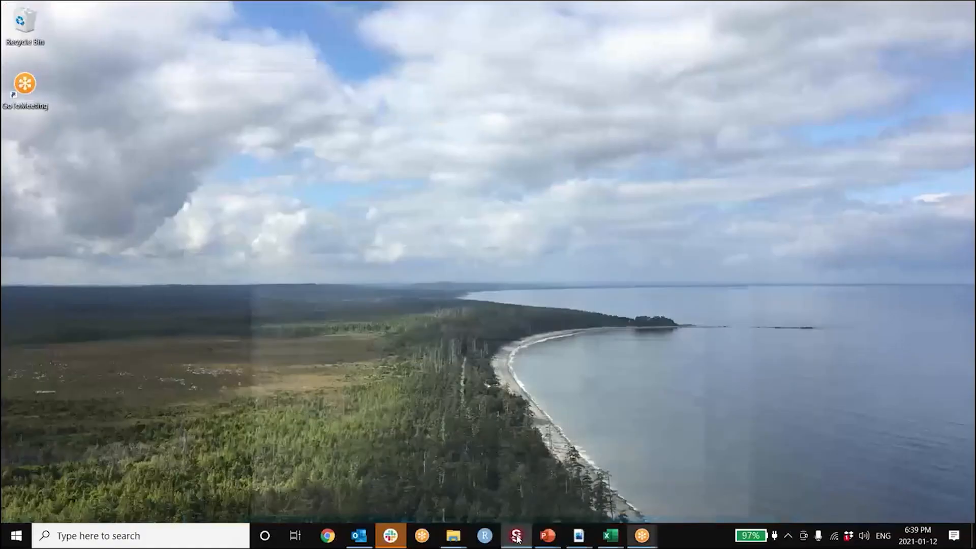
{"action": "left_click", "coordinate": [516, 536]}
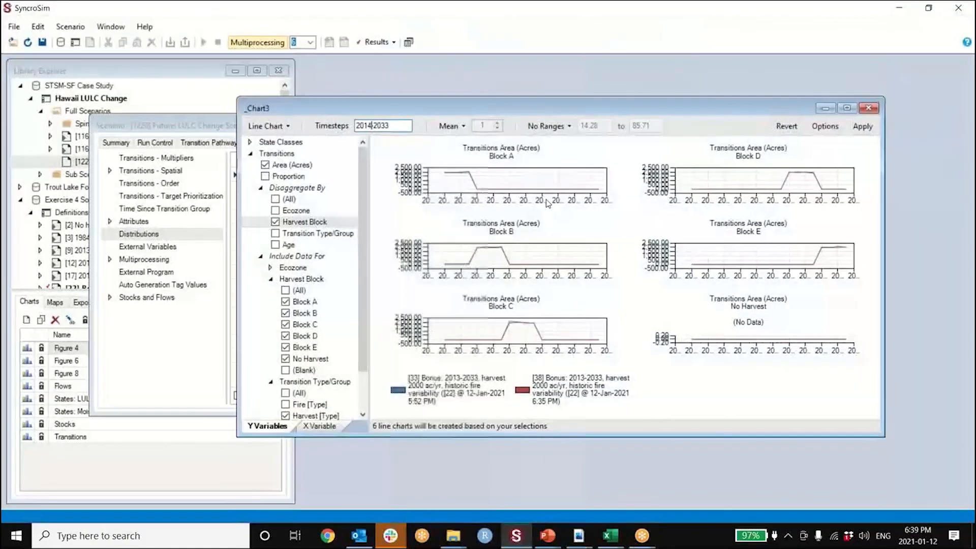
{"action": "left_click", "coordinate": [199, 130]}
Step: Export all the Distributions records to Distributions.xlsx in the Documents folder and switch to that workbook in Excel
{"action": "right_click", "coordinate": [421, 213]}
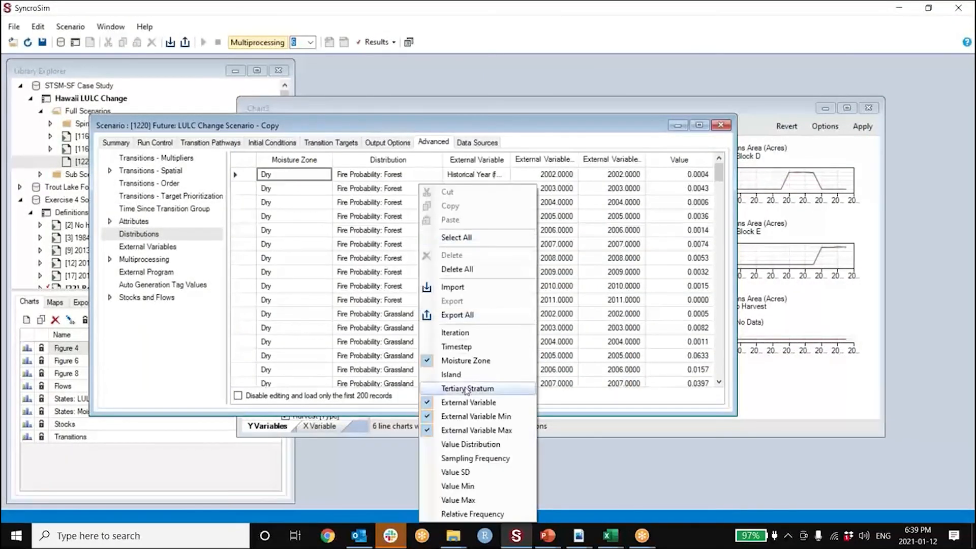
{"action": "left_click", "coordinate": [465, 315]}
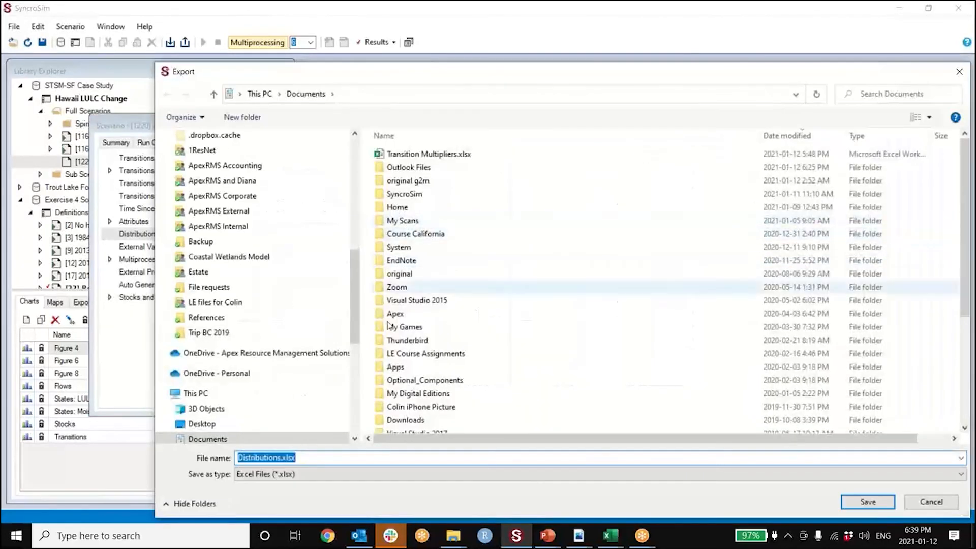
{"action": "left_click", "coordinate": [868, 502]}
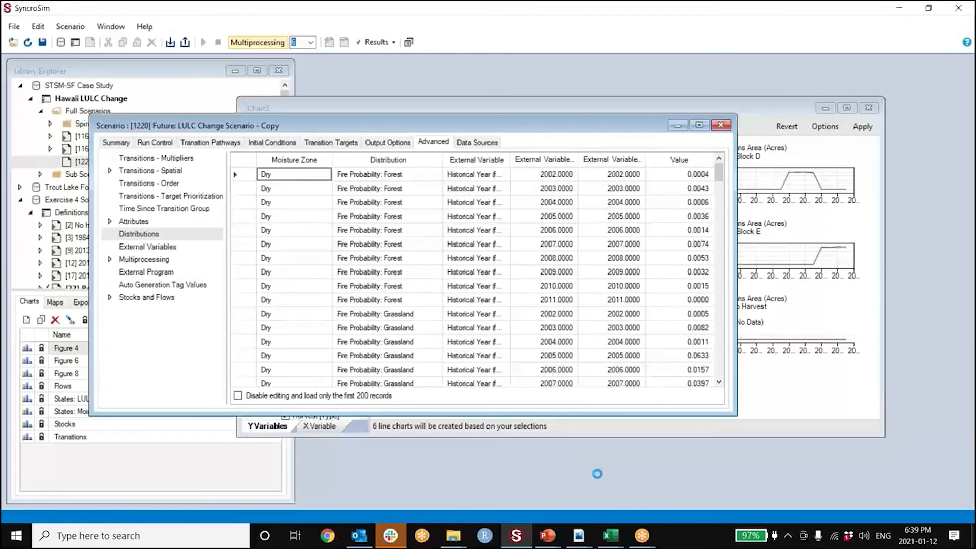
{"action": "left_click", "coordinate": [611, 535]}
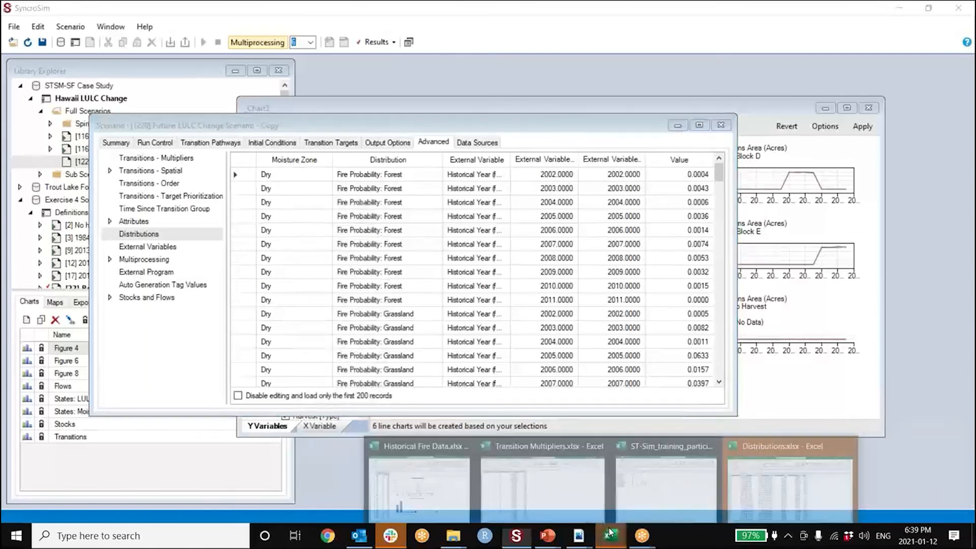
{"action": "left_click", "coordinate": [742, 485]}
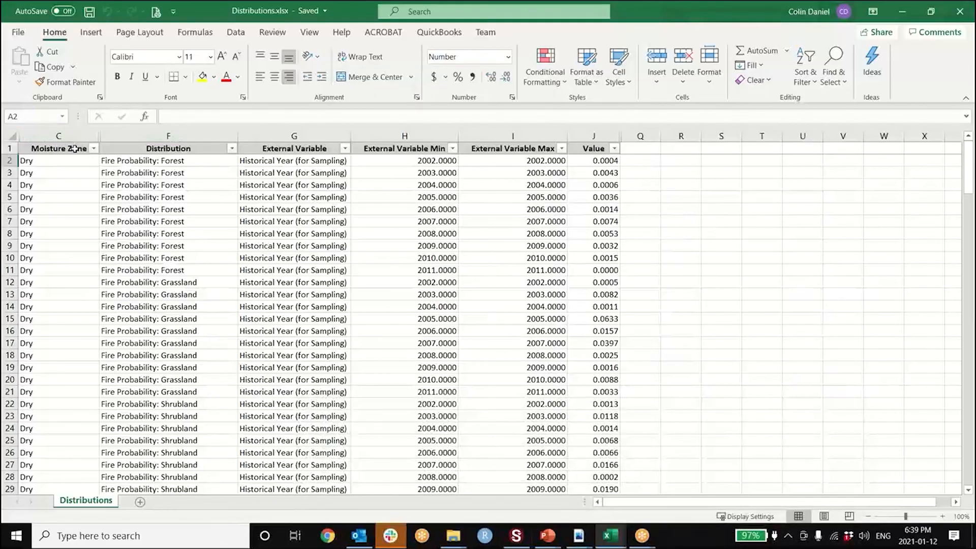
Step: Filter the exported table to the Fire Probability: Forest distribution and the Dry moisture zone
{"action": "left_click", "coordinate": [232, 149]}
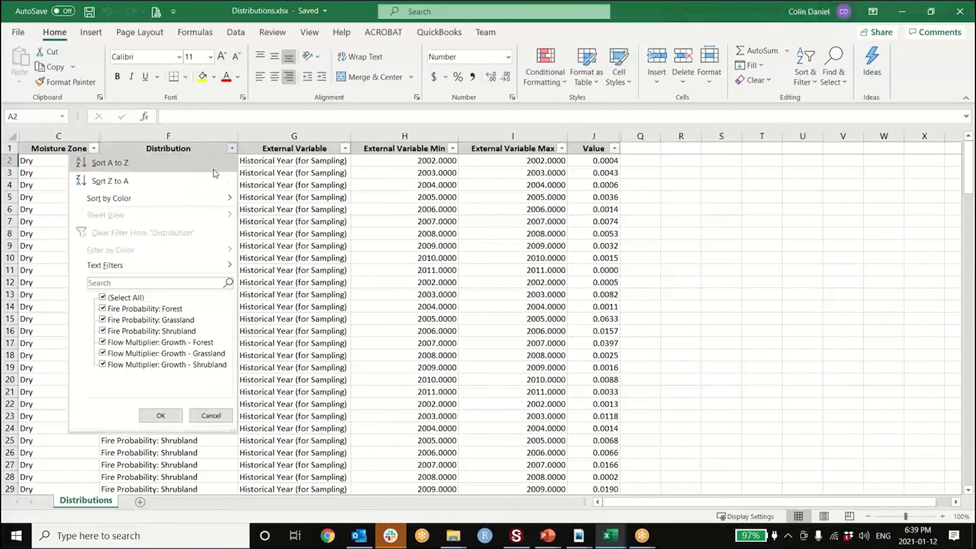
{"action": "left_click", "coordinate": [103, 297]}
{"action": "left_click", "coordinate": [102, 308]}
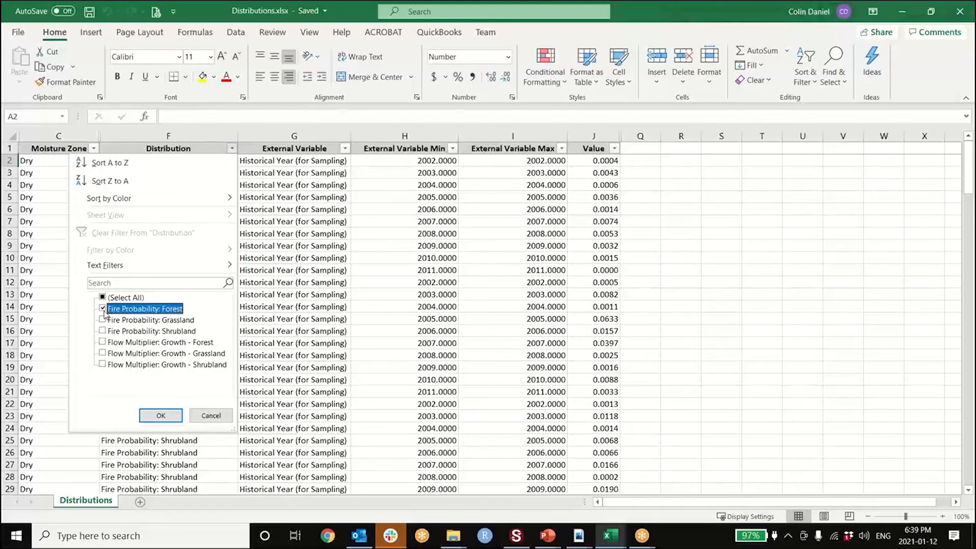
{"action": "left_click", "coordinate": [161, 416]}
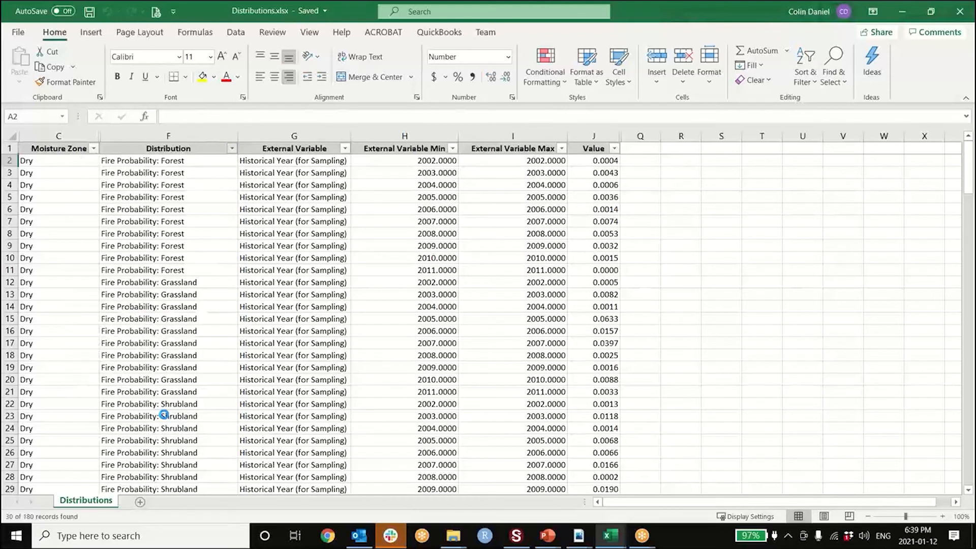
{"action": "left_click", "coordinate": [93, 149]}
{"action": "left_click", "coordinate": [37, 298]}
{"action": "left_click", "coordinate": [37, 308]}
{"action": "left_click", "coordinate": [85, 415]}
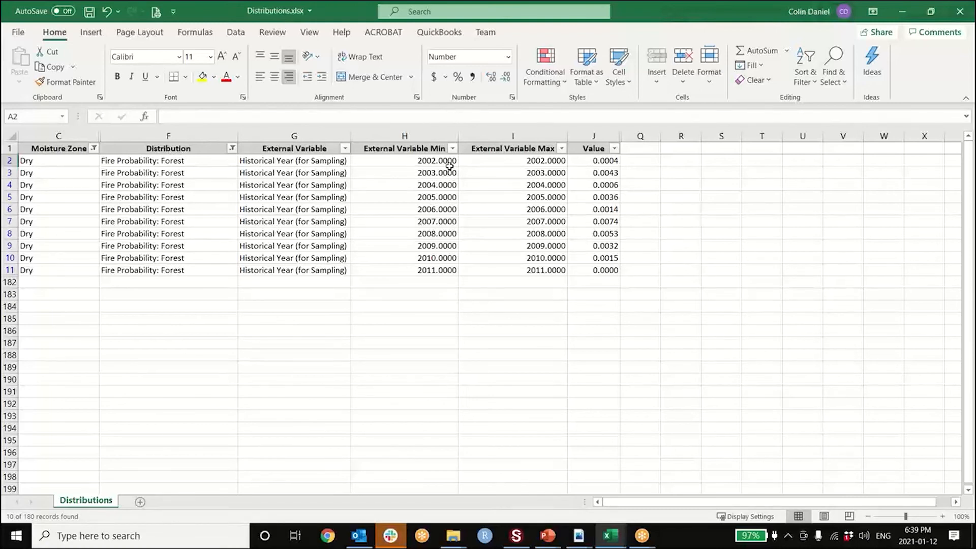
Step: Examine the dry forest fire probabilities in the Value column against their historical years
{"action": "left_click", "coordinate": [590, 160]}
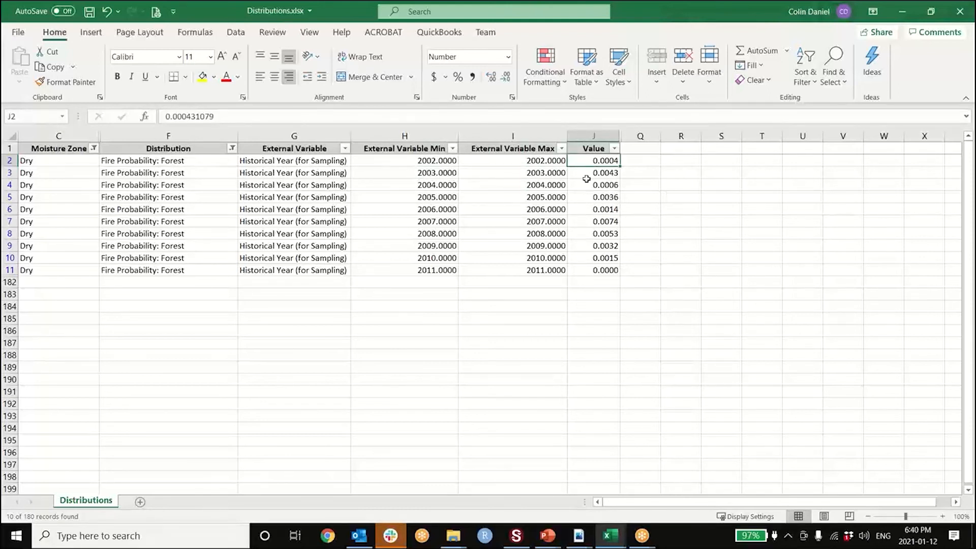
{"action": "left_click", "coordinate": [613, 175]}
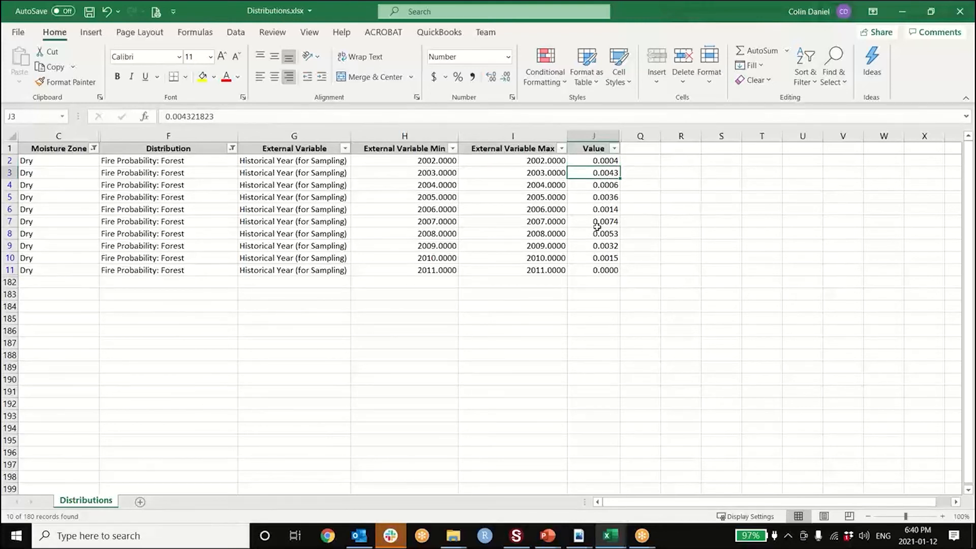
{"action": "left_click_drag", "start_coordinate": [598, 161], "coordinate": [603, 270]}
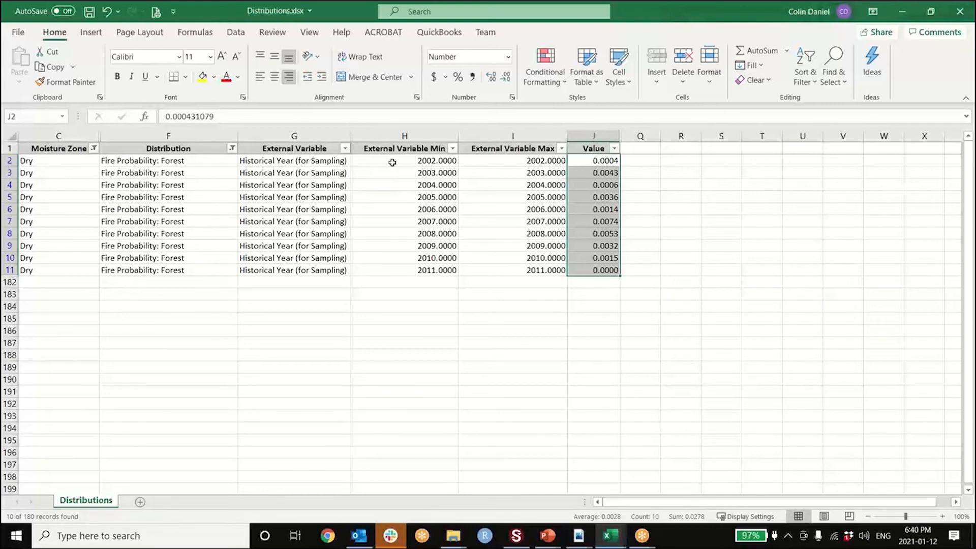
{"action": "left_click", "coordinate": [410, 162]}
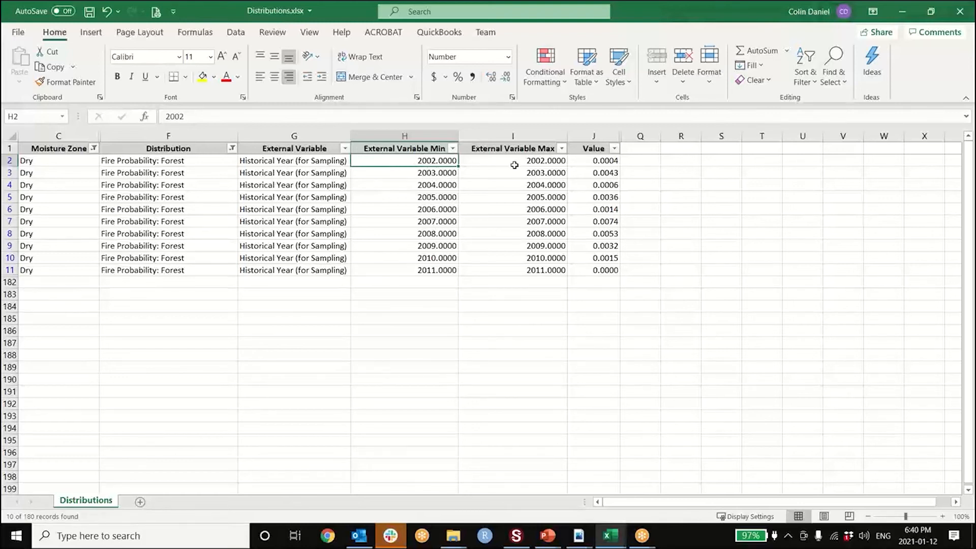
{"action": "left_click", "coordinate": [598, 161]}
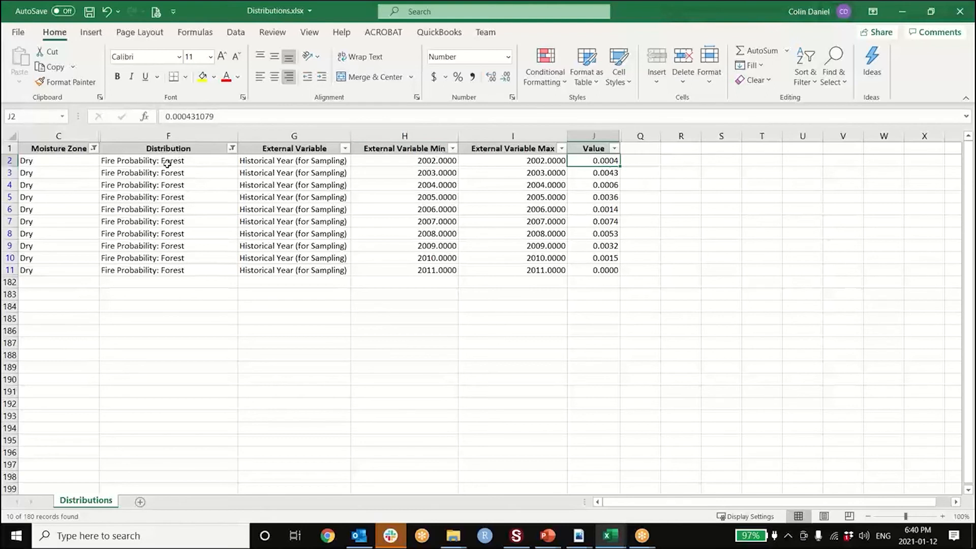
Step: Add Fire Probability: Grassland to the Distribution filter and select the 2002 values for both grassland and forest
{"action": "left_click", "coordinate": [232, 149]}
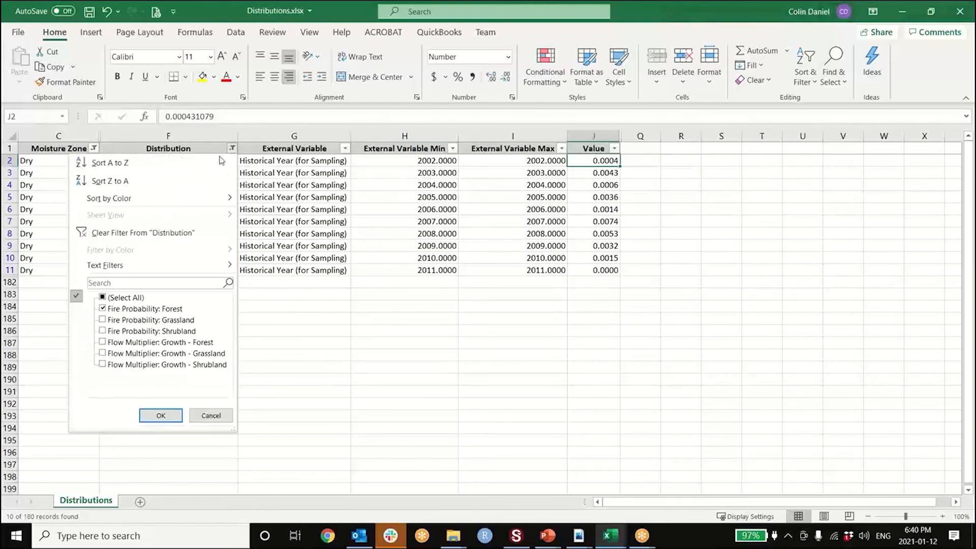
{"action": "left_click", "coordinate": [102, 320]}
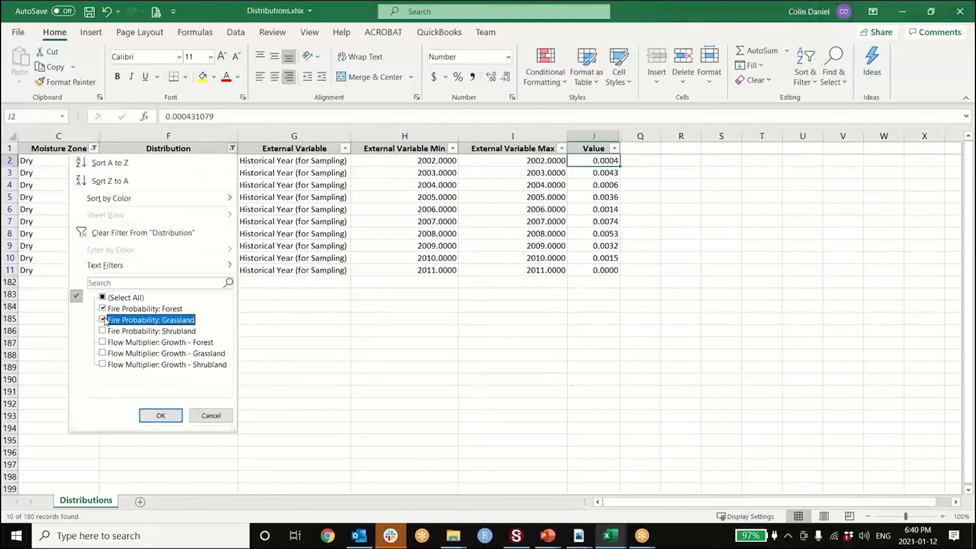
{"action": "left_click", "coordinate": [161, 416]}
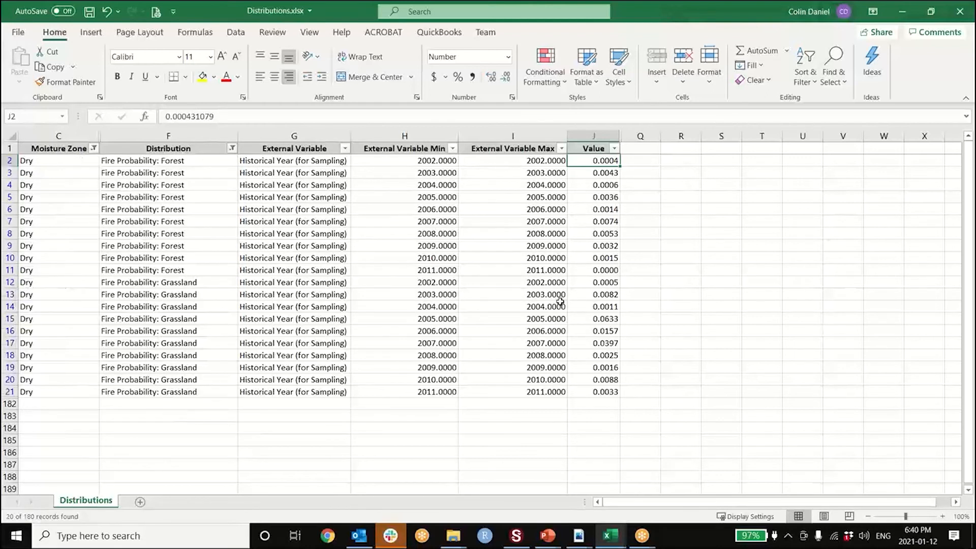
{"action": "left_click", "coordinate": [590, 282]}
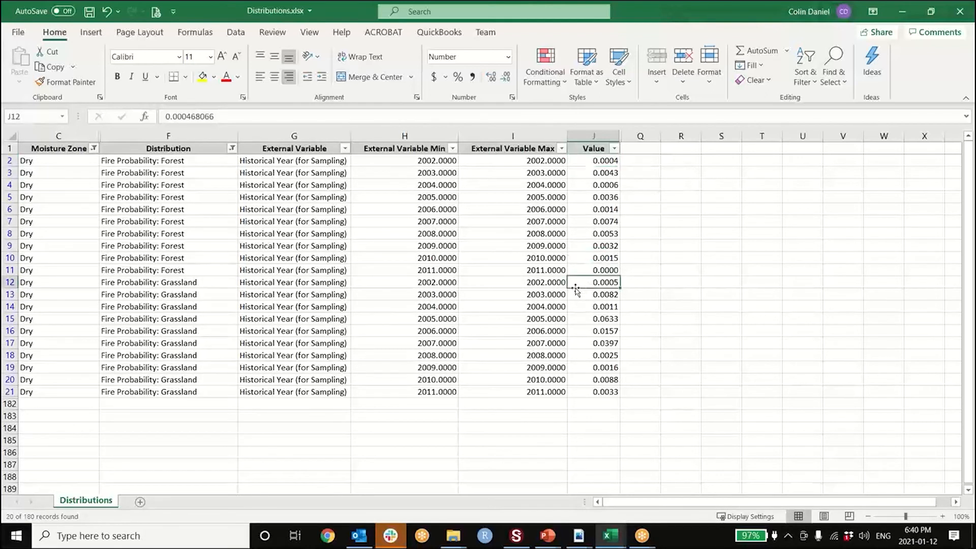
{"action": "left_click", "coordinate": [608, 161], "text": "ctrl"}
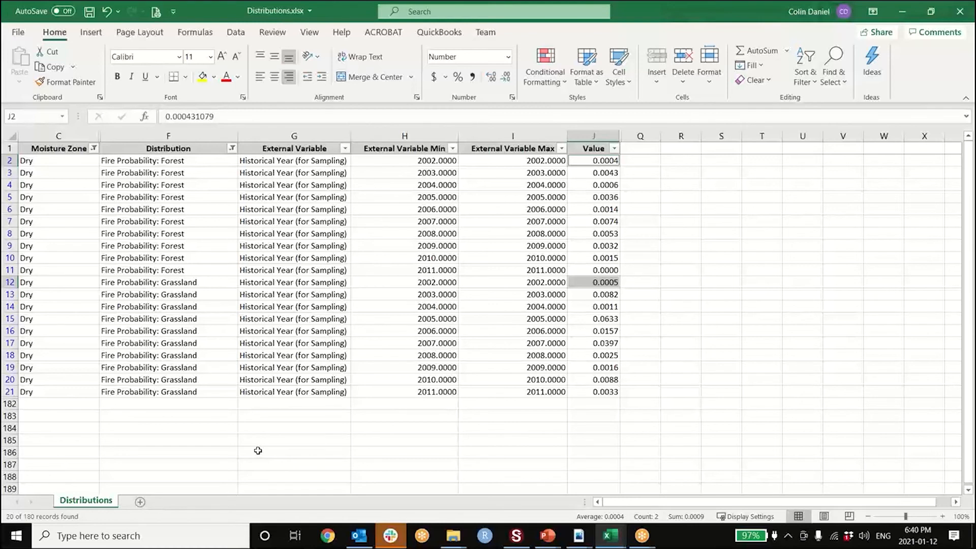
Step: Return to SyncroSim and review the Distributions data with the scenario window and its External Variable columns widened
{"action": "left_click", "coordinate": [899, 14]}
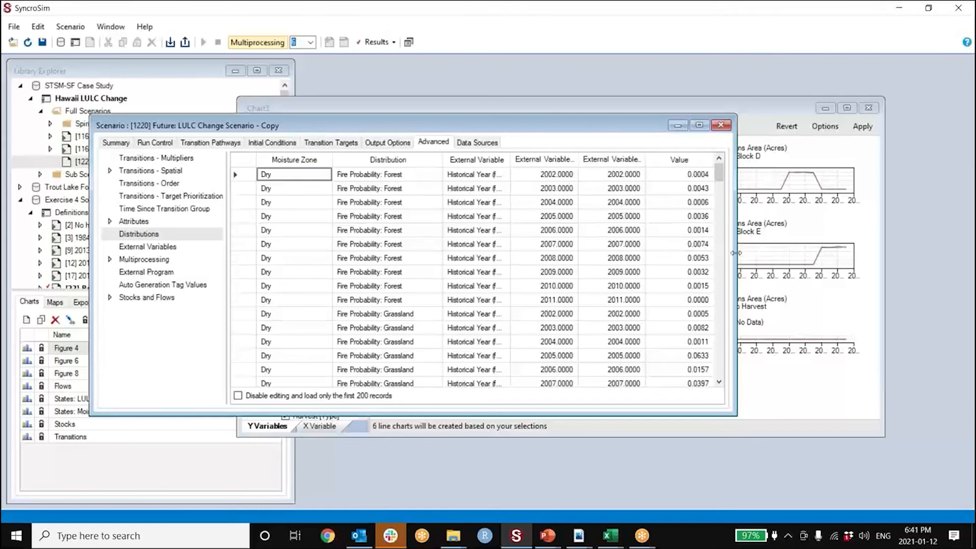
{"action": "left_click_drag", "start_coordinate": [736, 258], "coordinate": [868, 259]}
{"action": "left_click_drag", "start_coordinate": [604, 161], "coordinate": [619, 162]}
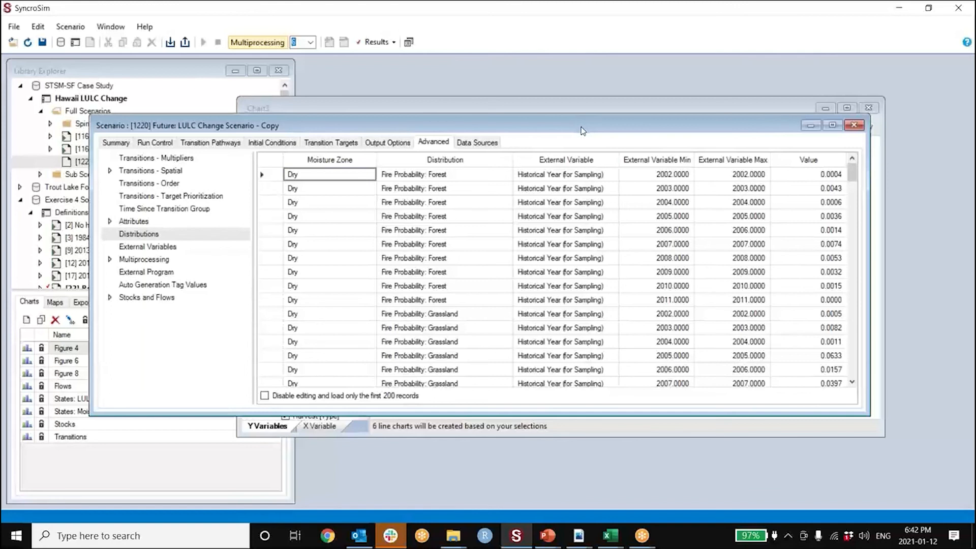
{"action": "left_click_drag", "start_coordinate": [594, 123], "coordinate": [613, 168]}
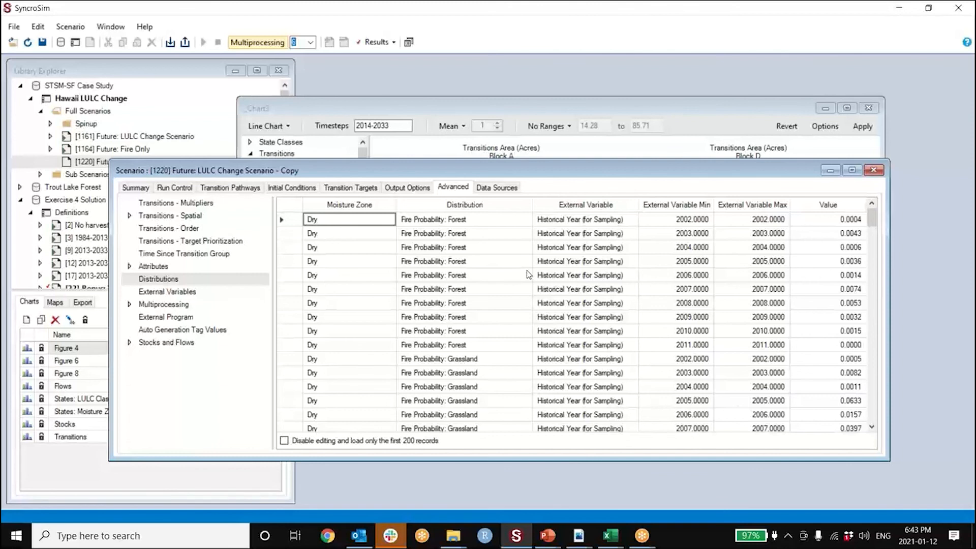
Step: Close the scenario and chart windows, and expand the Trout Lake Forest library down to the folders of its 2009 Plan project
{"action": "left_click", "coordinate": [873, 170]}
{"action": "left_click", "coordinate": [868, 108]}
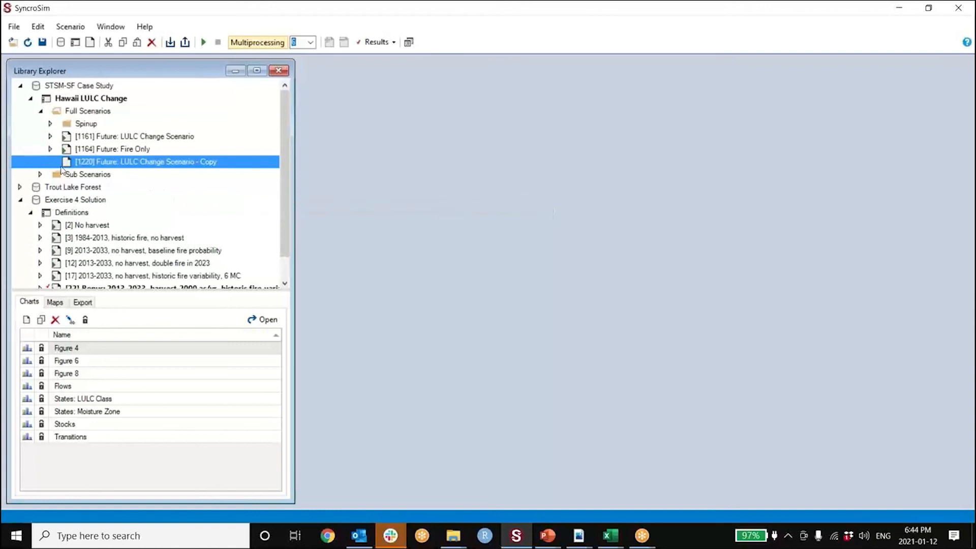
{"action": "scroll", "coordinate": [66, 236], "scroll_direction": "down", "scroll_amount": 1}
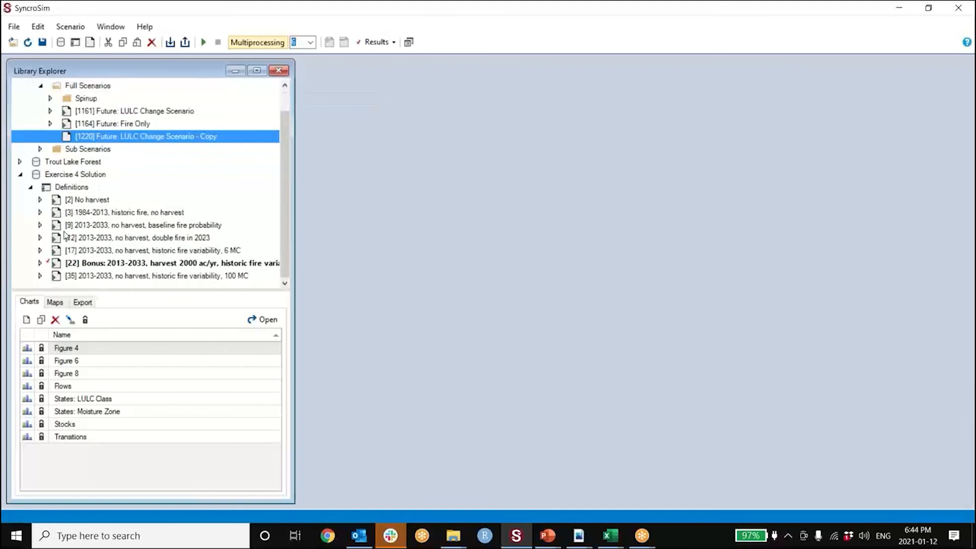
{"action": "left_click", "coordinate": [20, 162]}
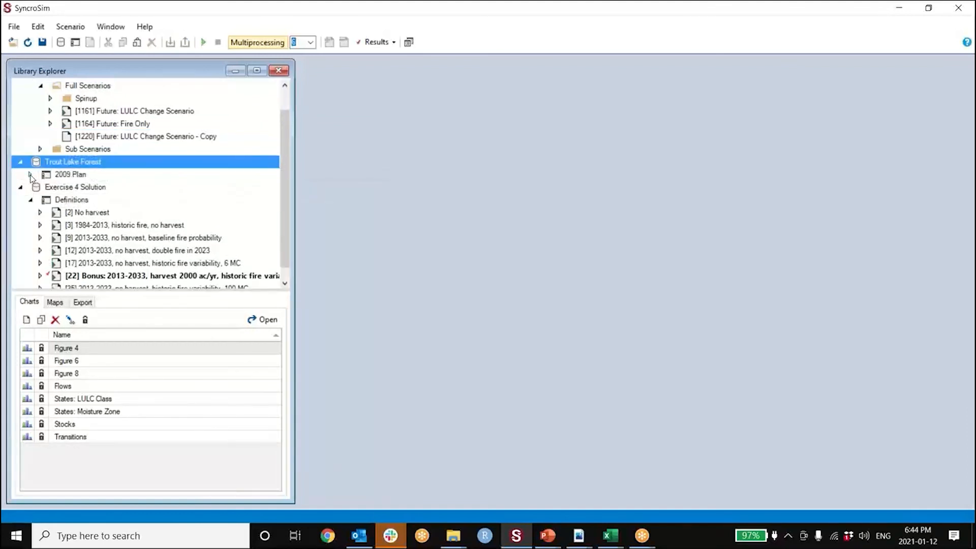
{"action": "left_click", "coordinate": [31, 175]}
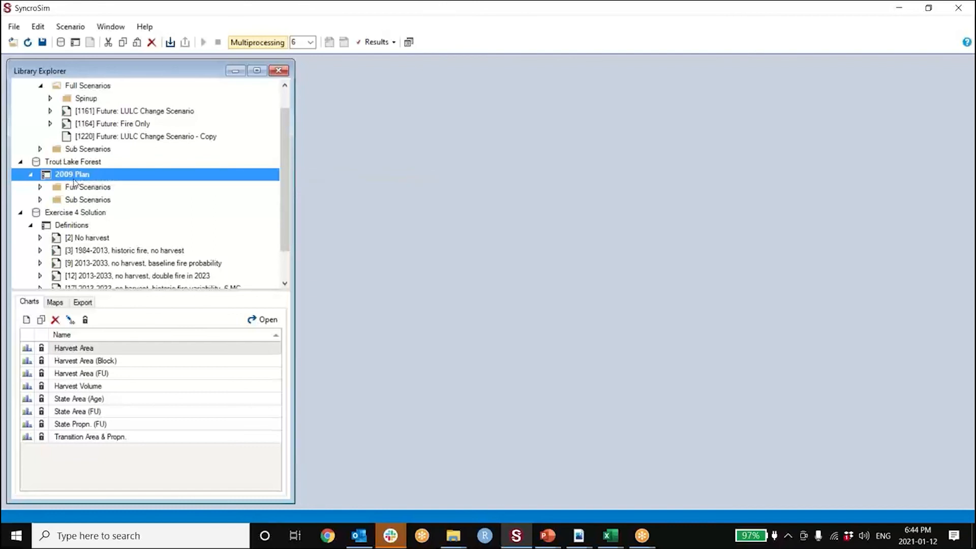
Step: Open the Current - Copy scenario from the 2009 Plan's Full Scenarios folder and display its advanced Transitions - Multipliers data
{"action": "left_click", "coordinate": [41, 187]}
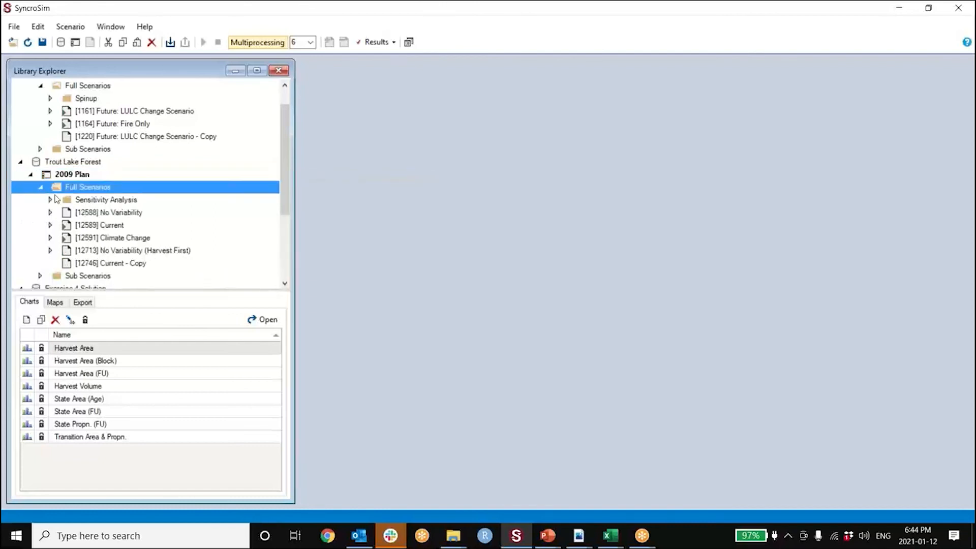
{"action": "left_click_drag", "start_coordinate": [295, 239], "coordinate": [318, 238]}
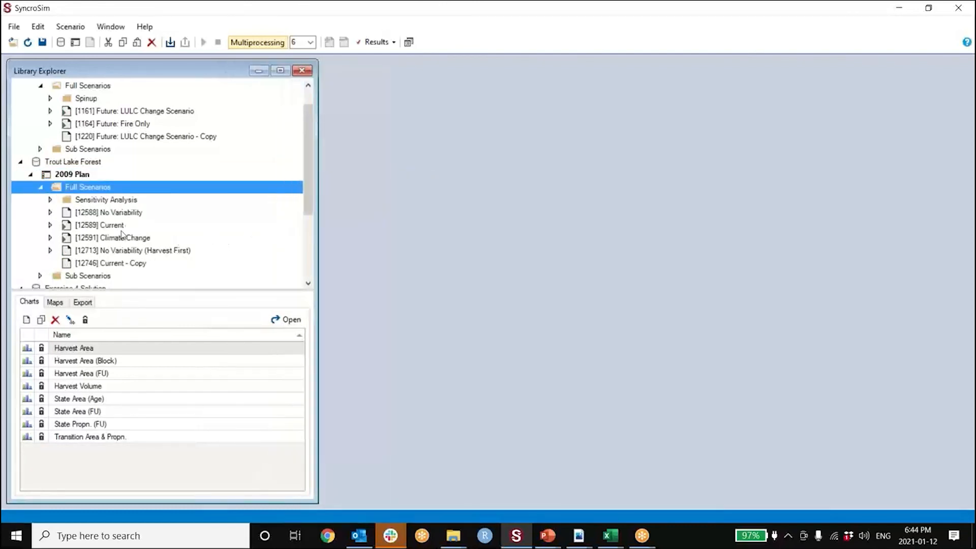
{"action": "left_click", "coordinate": [132, 265]}
{"action": "double_click", "coordinate": [131, 265]}
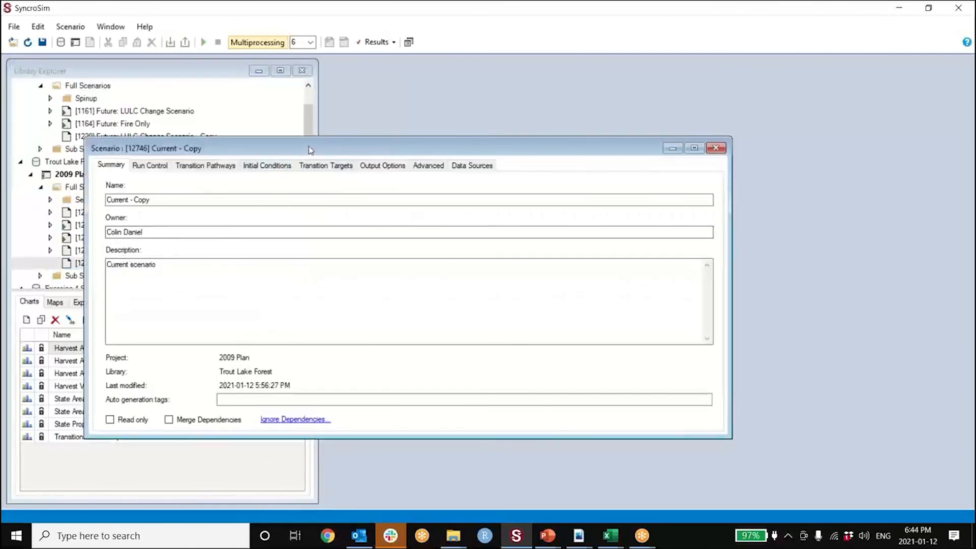
{"action": "left_click_drag", "start_coordinate": [411, 114], "coordinate": [418, 118]}
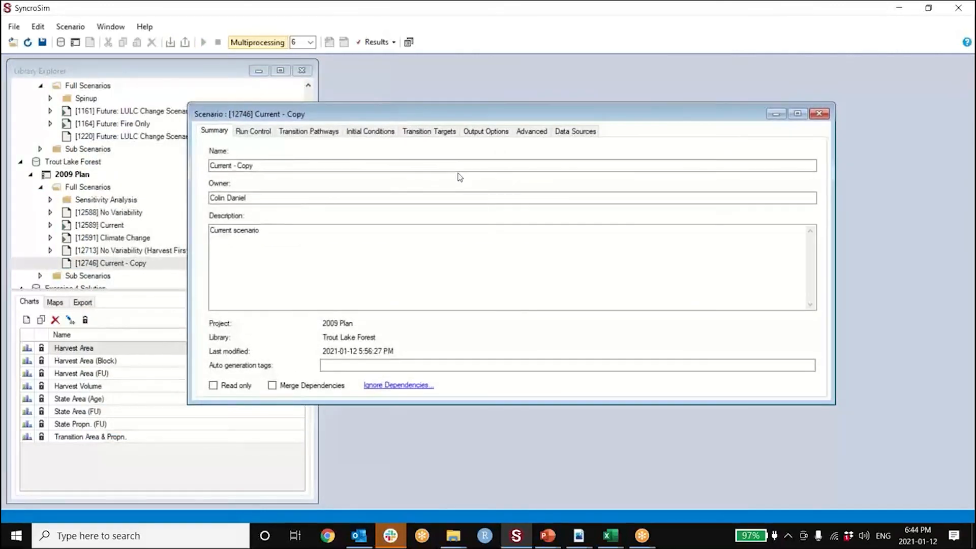
{"action": "left_click", "coordinate": [530, 132]}
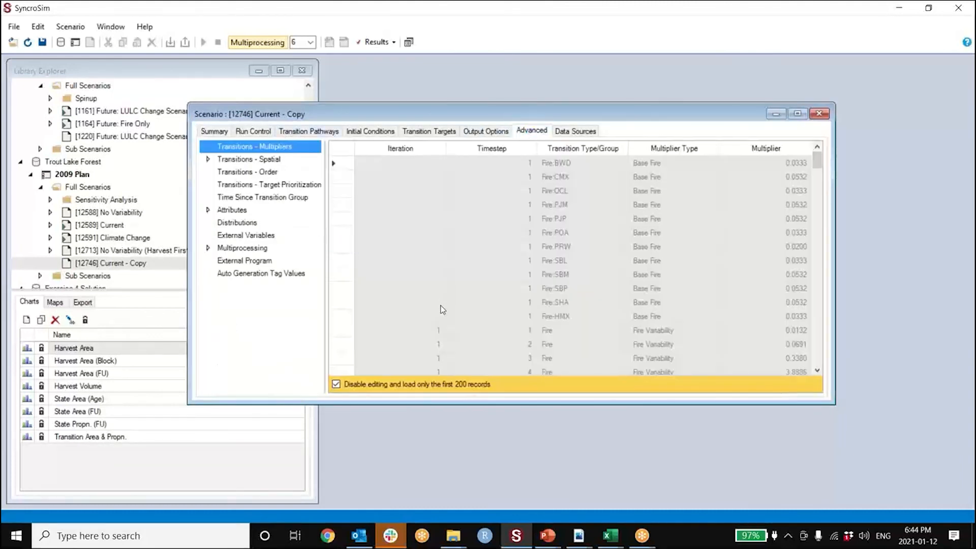
Step: Try to export all transition multipliers to Transition Multipliers.xlsx in Documents, replacing the existing file and loading all rows
{"action": "right_click", "coordinate": [471, 226]}
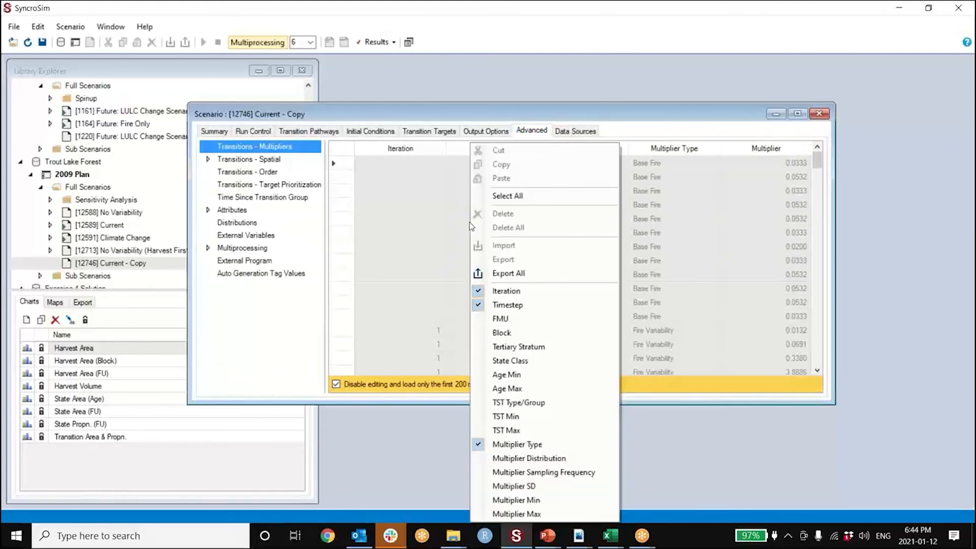
{"action": "left_click", "coordinate": [508, 273]}
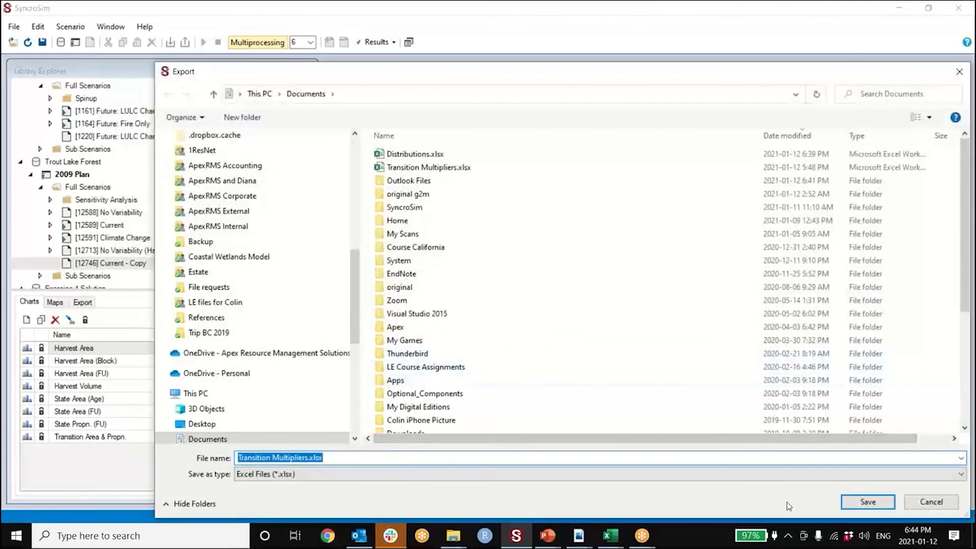
{"action": "left_click", "coordinate": [868, 503]}
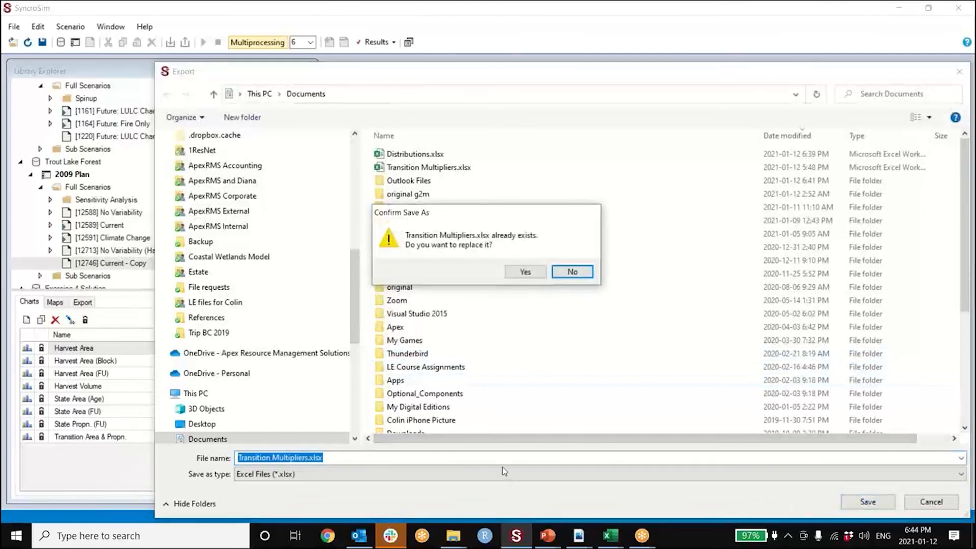
{"action": "left_click", "coordinate": [533, 269]}
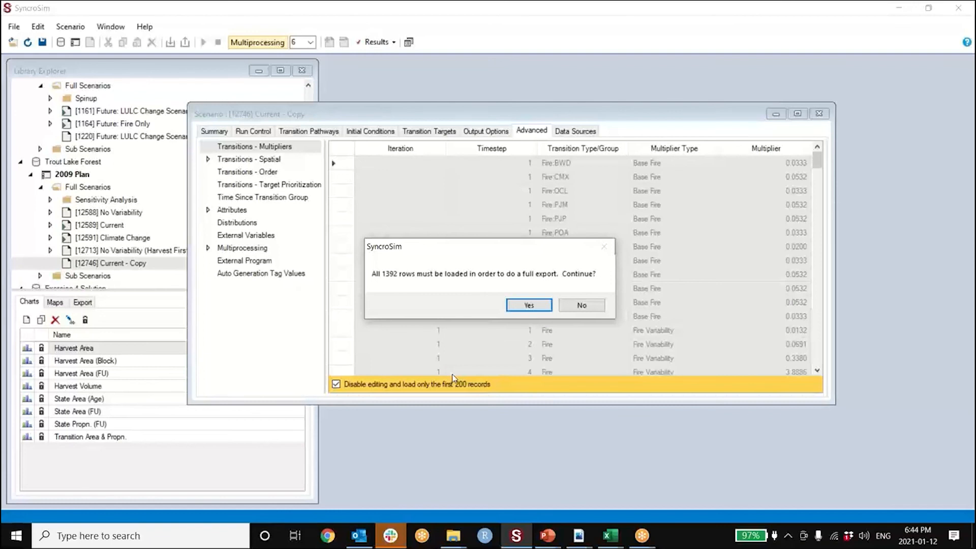
{"action": "left_click", "coordinate": [529, 306]}
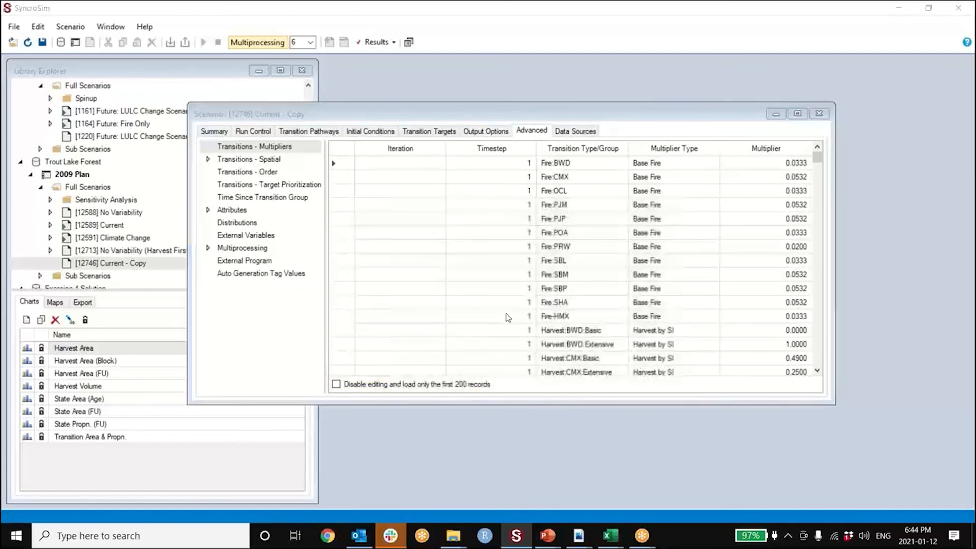
{"action": "left_click", "coordinate": [565, 321]}
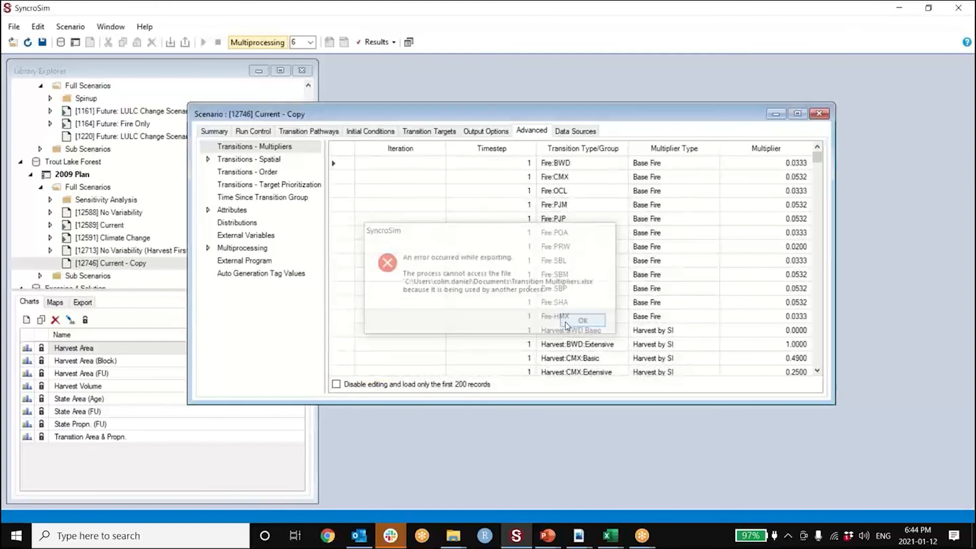
Step: Export all transition multipliers to the Documents folder as Transition Multipliers 2.xlsx
{"action": "left_click", "coordinate": [621, 544]}
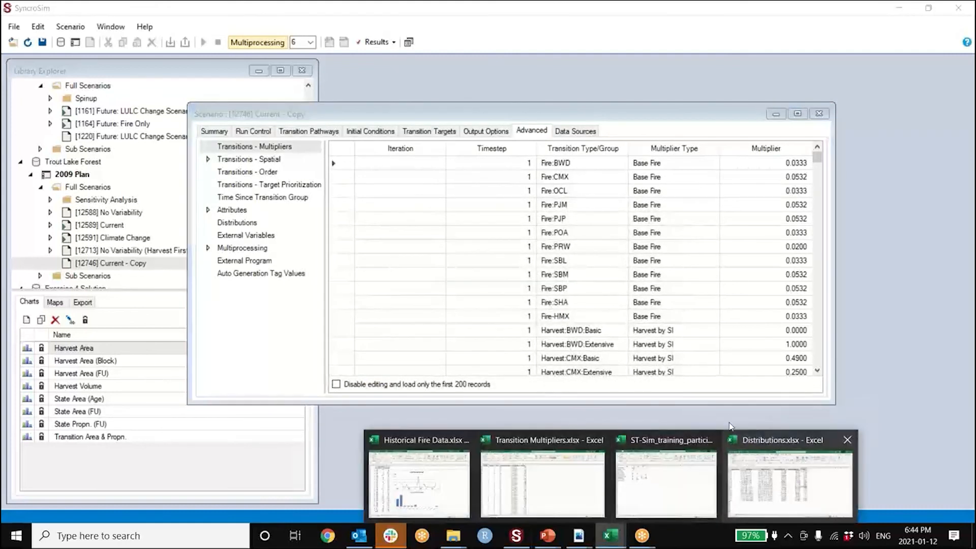
{"action": "right_click", "coordinate": [469, 241]}
{"action": "left_click", "coordinate": [495, 273]}
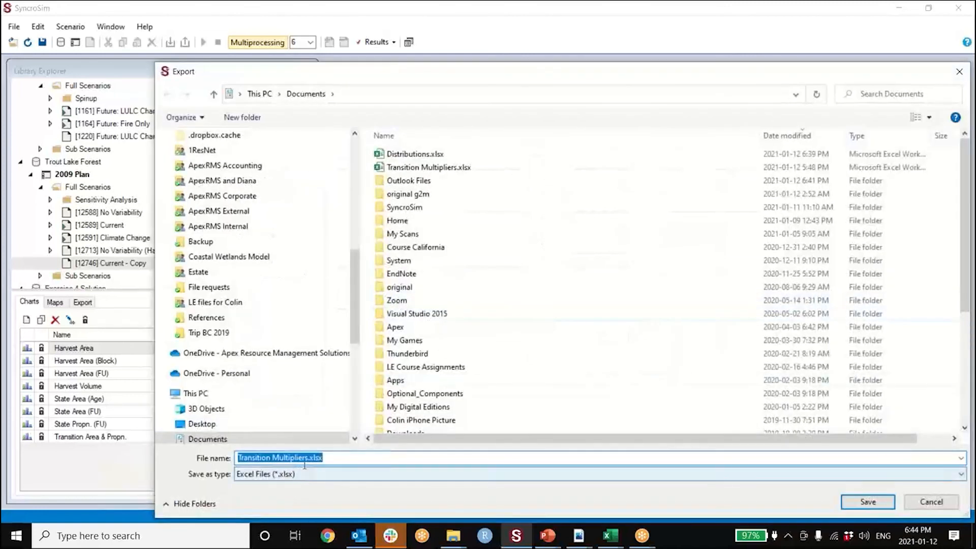
{"action": "left_click", "coordinate": [307, 458]}
{"action": "type", "text": "2"}
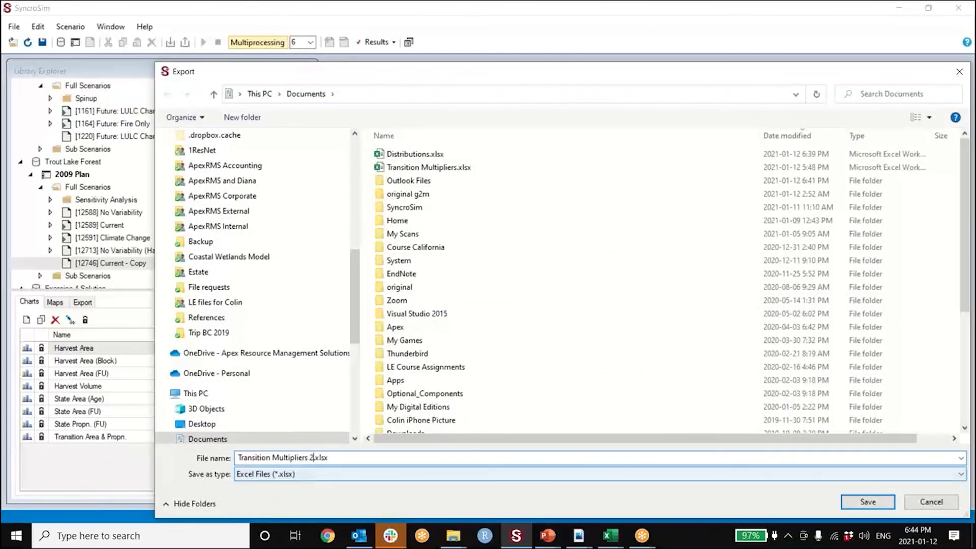
{"action": "key", "text": "Return"}
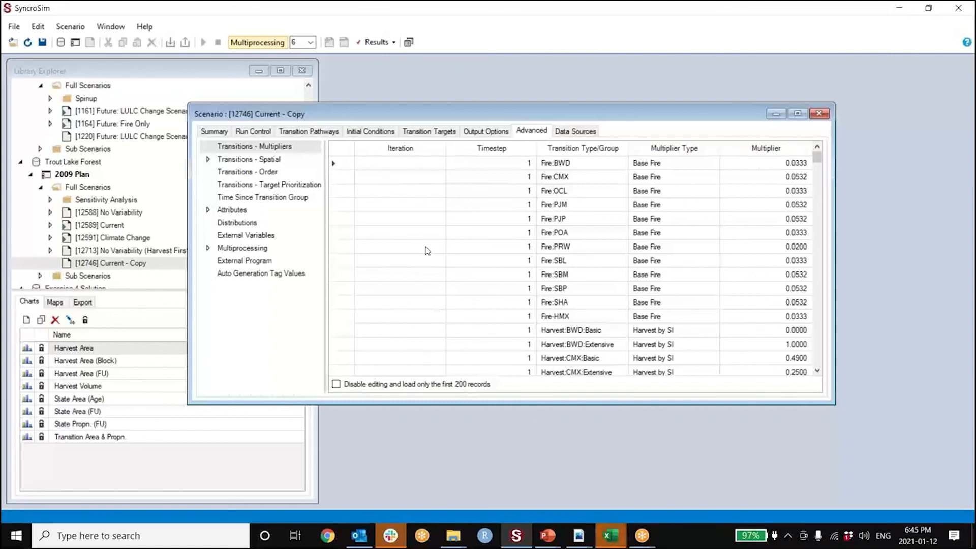
Step: Switch to the Transition Multipliers 2.xlsx workbook in Excel and look through its multiplier rows
{"action": "mouse_move", "coordinate": [610, 535]}
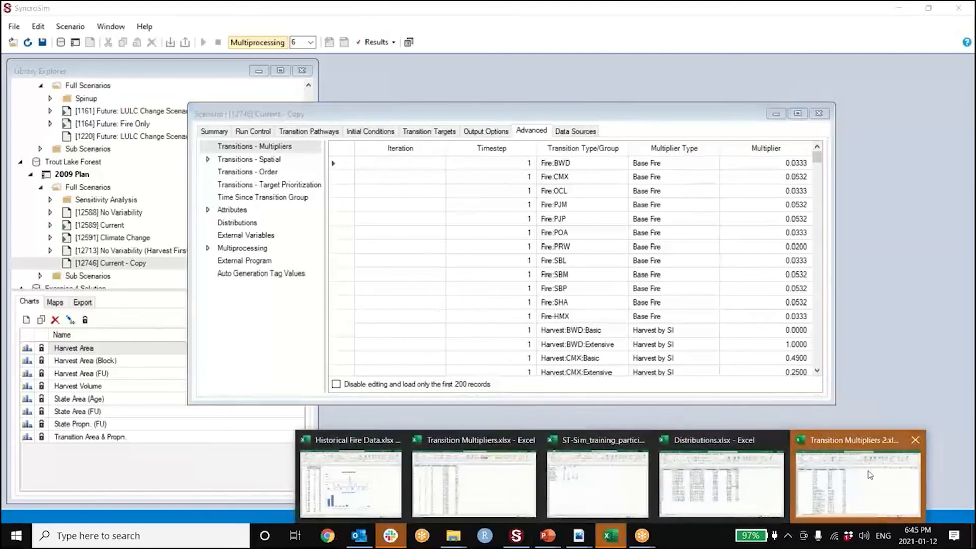
{"action": "left_click", "coordinate": [859, 458]}
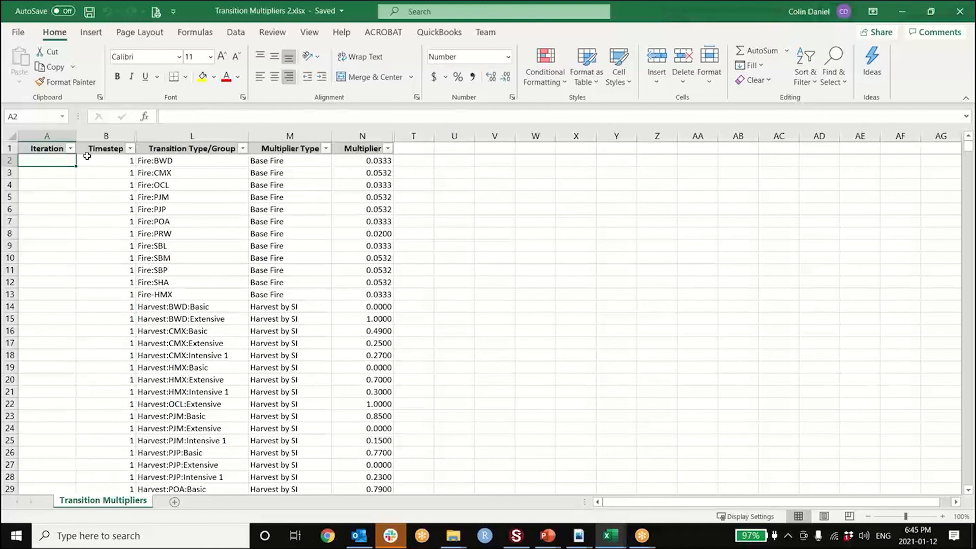
{"action": "scroll", "coordinate": [57, 208], "scroll_direction": "down", "scroll_amount": 3}
{"action": "scroll", "coordinate": [58, 208], "scroll_direction": "up", "scroll_amount": 3}
{"action": "scroll", "coordinate": [132, 270], "scroll_direction": "down", "scroll_amount": 20}
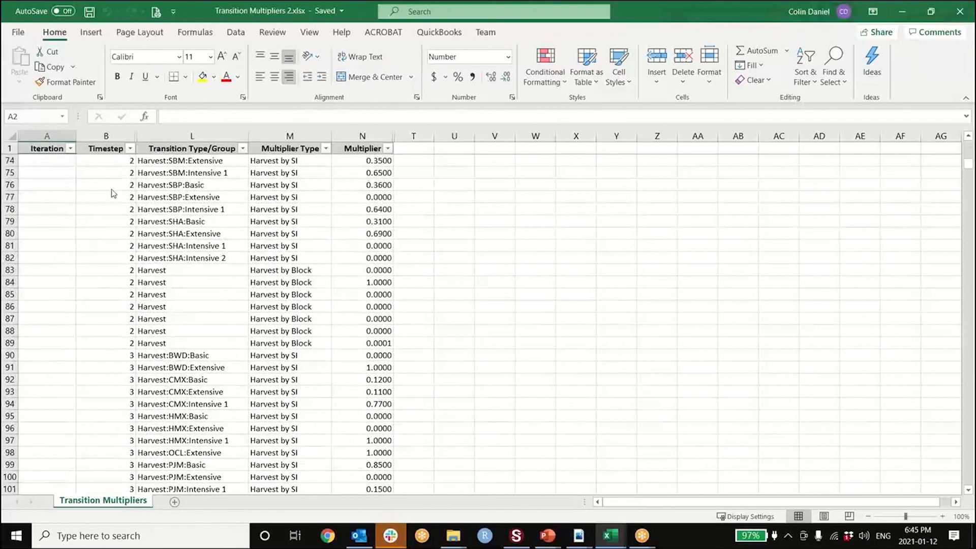
Step: Filter the Iteration column to exclude the blank entries
{"action": "left_click", "coordinate": [70, 148]}
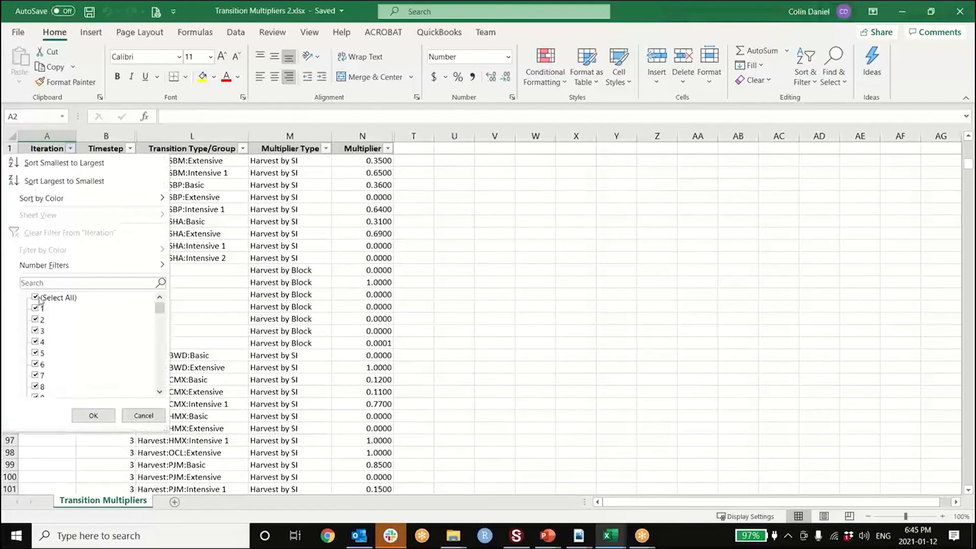
{"action": "left_click_drag", "start_coordinate": [160, 304], "coordinate": [155, 401]}
{"action": "left_click", "coordinate": [35, 386]}
{"action": "left_click", "coordinate": [94, 415]}
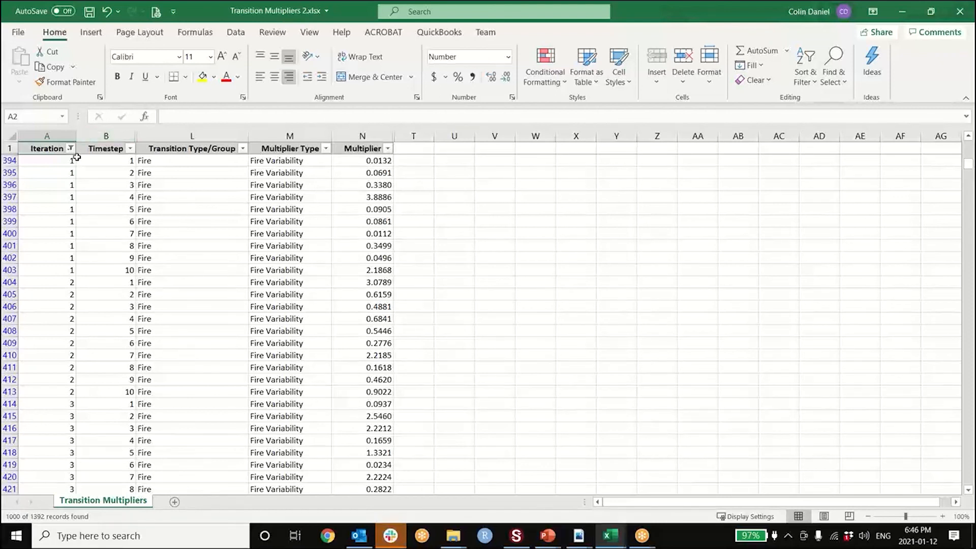
Step: Filter the Timestep column to show only timestep 1
{"action": "left_click", "coordinate": [130, 150]}
{"action": "left_click", "coordinate": [35, 298]}
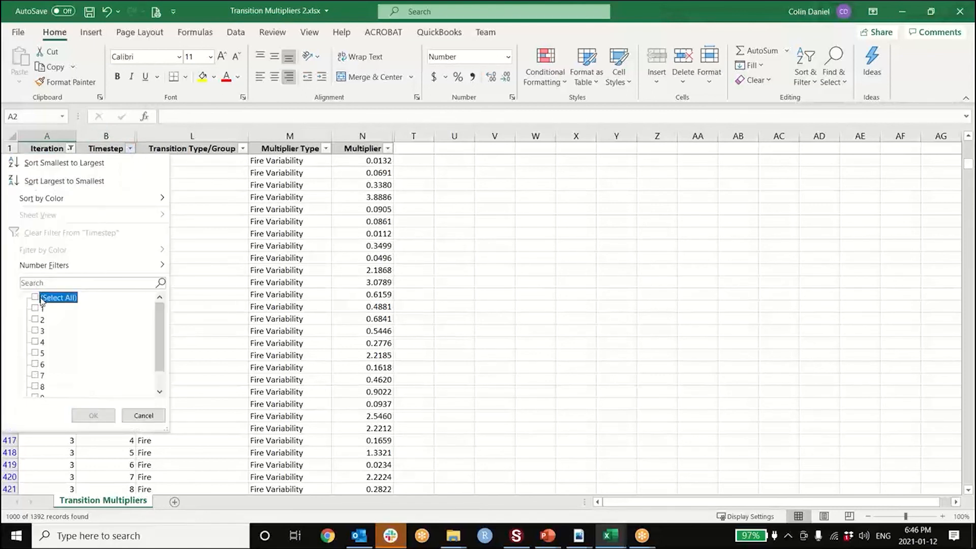
{"action": "left_click", "coordinate": [38, 309]}
{"action": "left_click", "coordinate": [93, 415]}
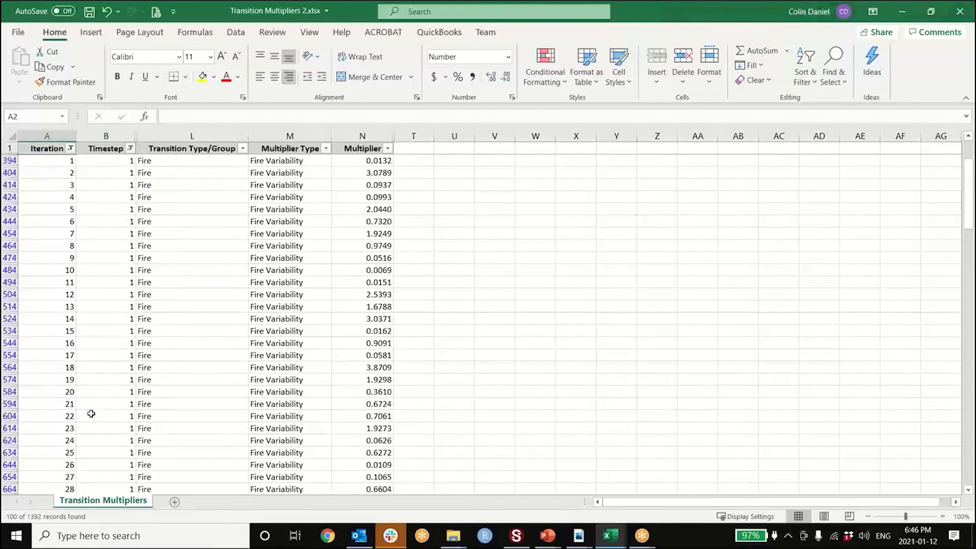
Step: Examine the timestep 1 fire variability multipliers across the iterations, selecting the Multiplier values for iterations 1 to 25
{"action": "scroll", "coordinate": [144, 244], "scroll_direction": "down", "scroll_amount": 5}
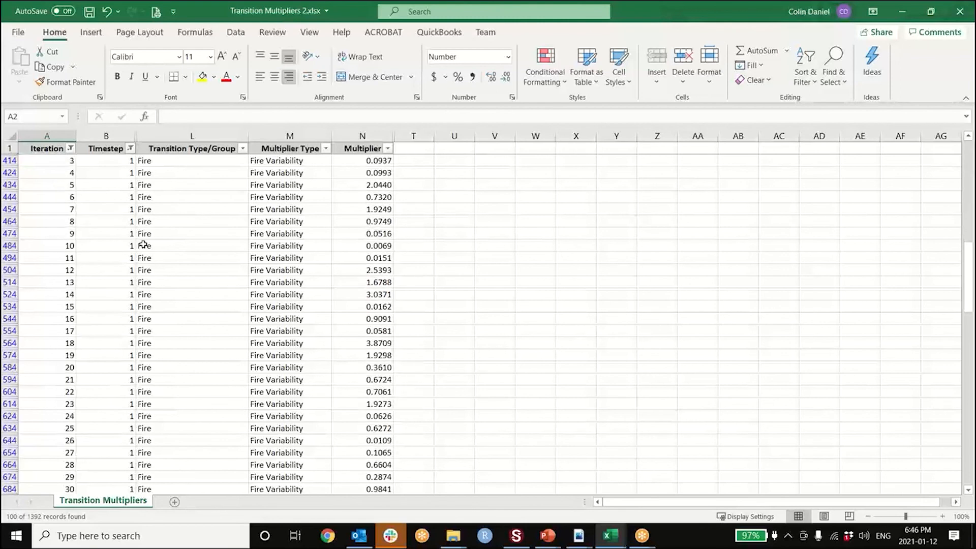
{"action": "scroll", "coordinate": [143, 245], "scroll_direction": "down", "scroll_amount": 2}
{"action": "scroll", "coordinate": [144, 245], "scroll_direction": "up", "scroll_amount": 3}
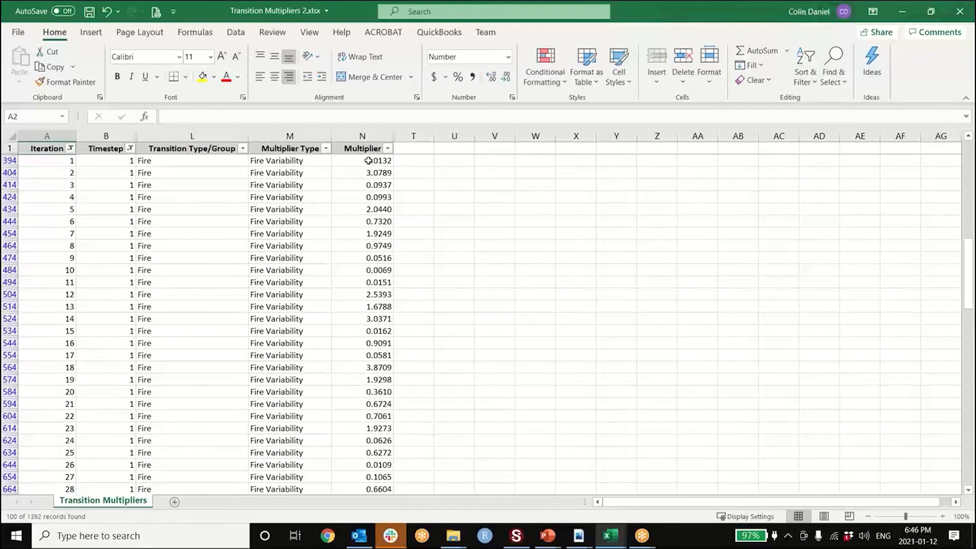
{"action": "left_click_drag", "start_coordinate": [368, 161], "coordinate": [378, 453]}
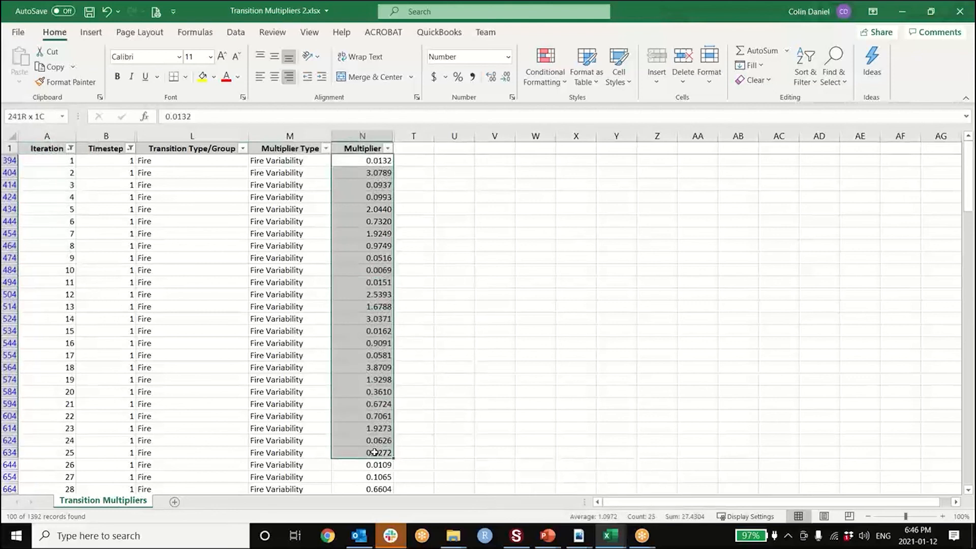
{"action": "scroll", "coordinate": [377, 454], "scroll_direction": "down", "scroll_amount": 2}
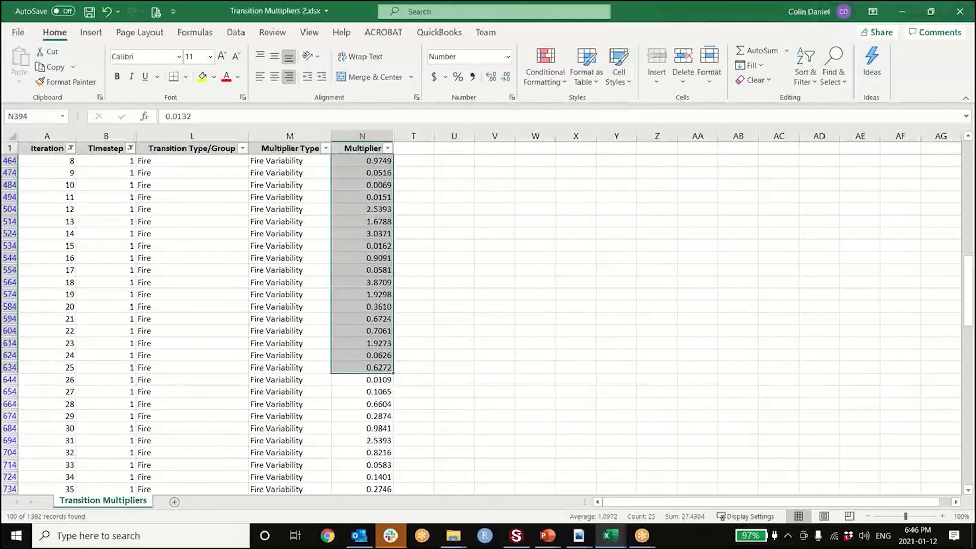
{"action": "scroll", "coordinate": [54, 310], "scroll_direction": "down", "scroll_amount": 8}
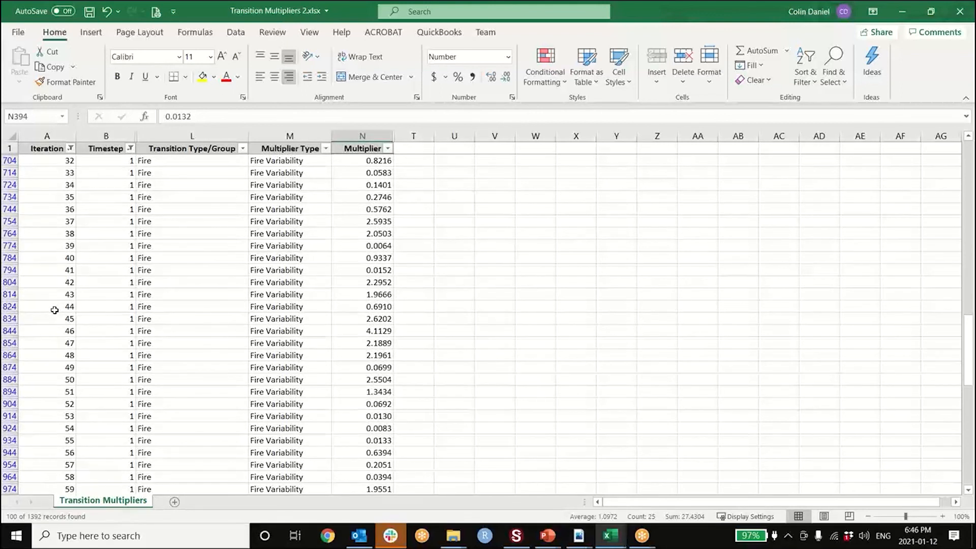
{"action": "scroll", "coordinate": [163, 290], "scroll_direction": "up", "scroll_amount": 4}
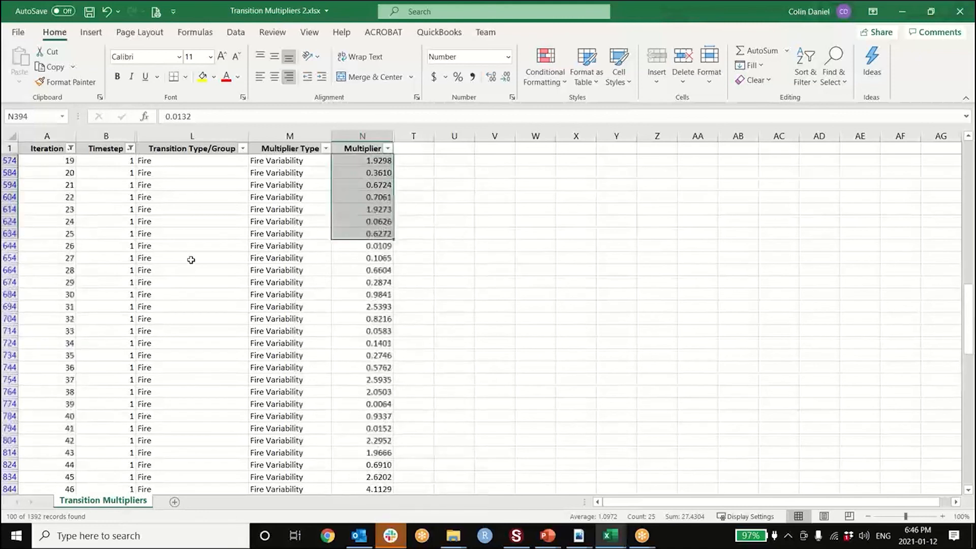
{"action": "scroll", "coordinate": [191, 260], "scroll_direction": "up", "scroll_amount": 2}
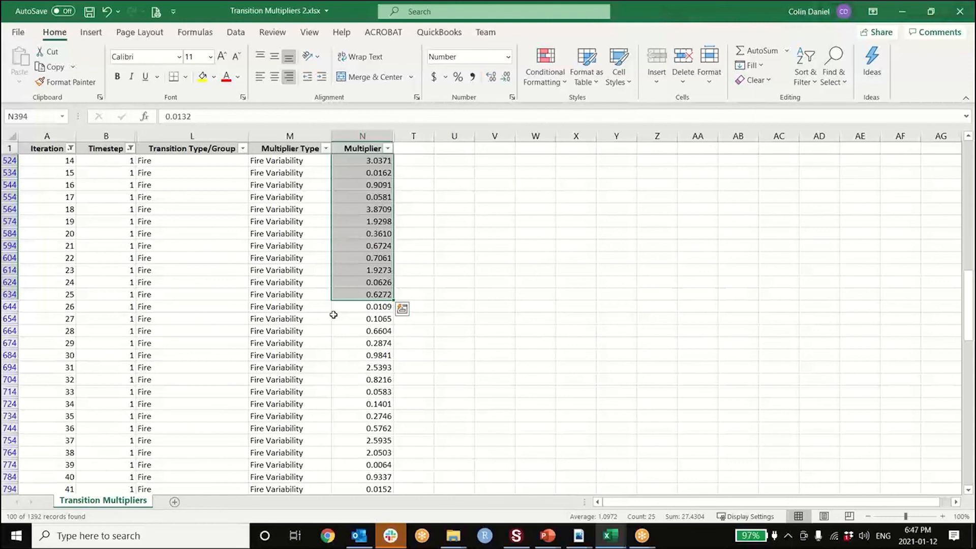
{"action": "scroll", "coordinate": [71, 254], "scroll_direction": "down", "scroll_amount": 2}
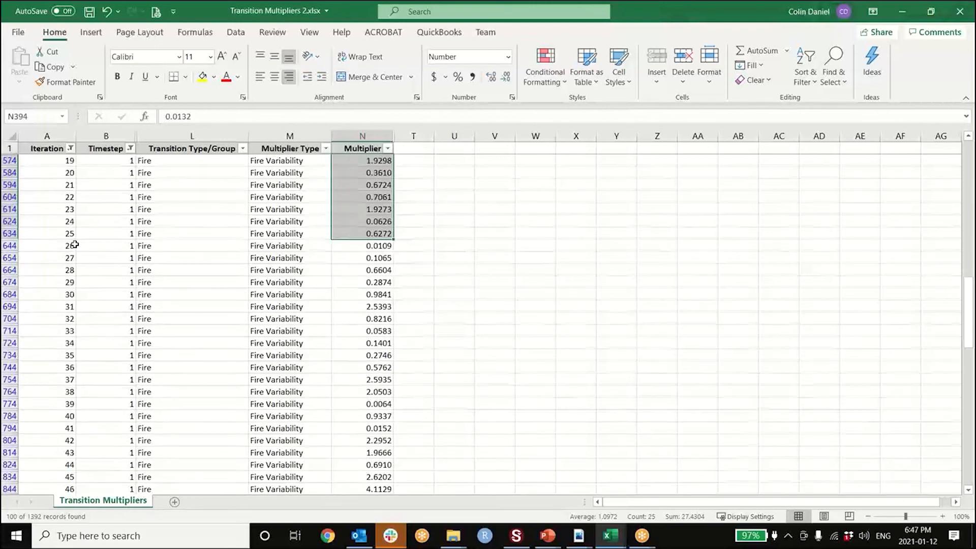
{"action": "scroll", "coordinate": [36, 340], "scroll_direction": "down", "scroll_amount": 4}
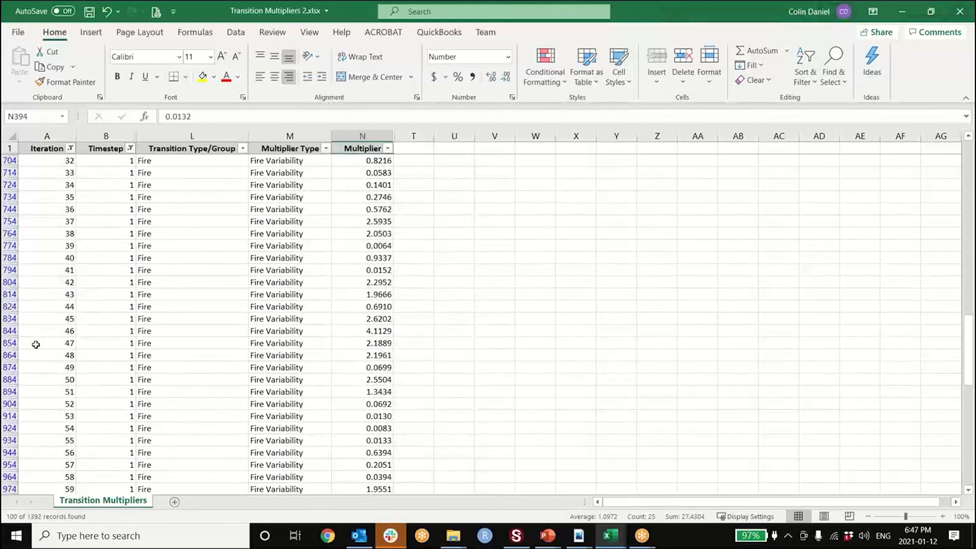